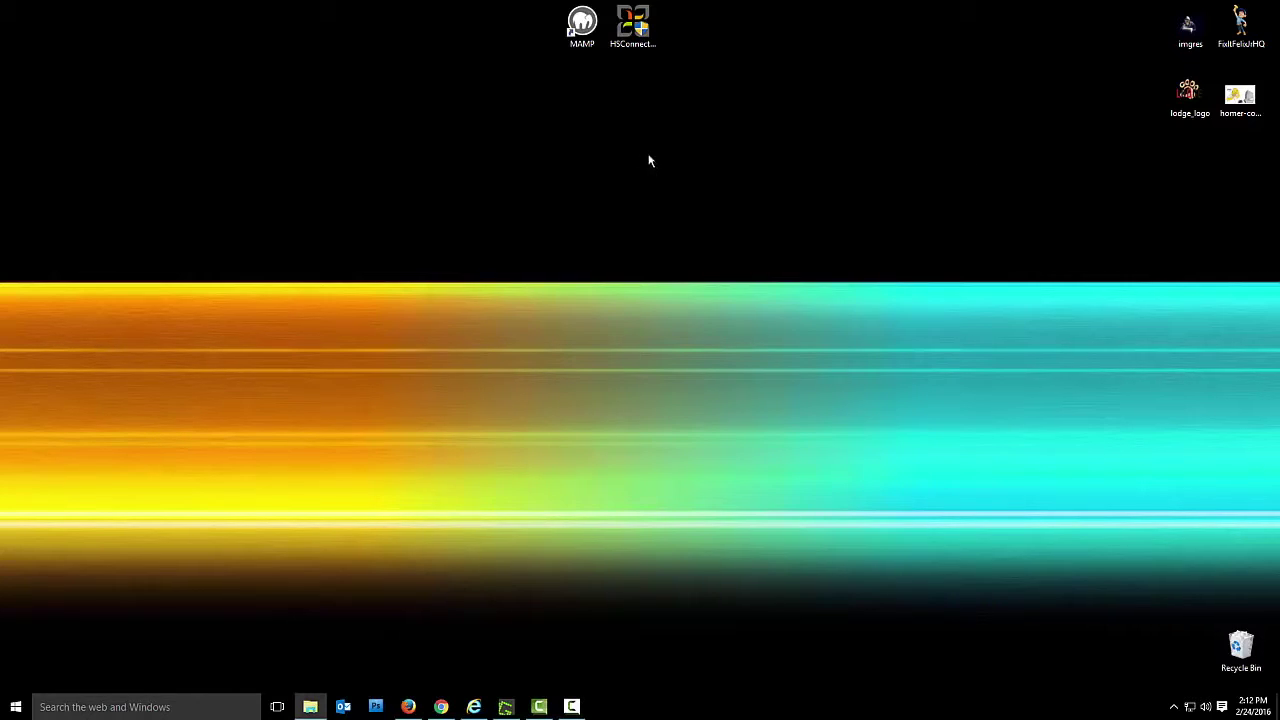
Open File Explorer and look over the Documents, Music and Videos folders in OneDrive for Business 1, followed by Local Disk (C:).
key(super+e)
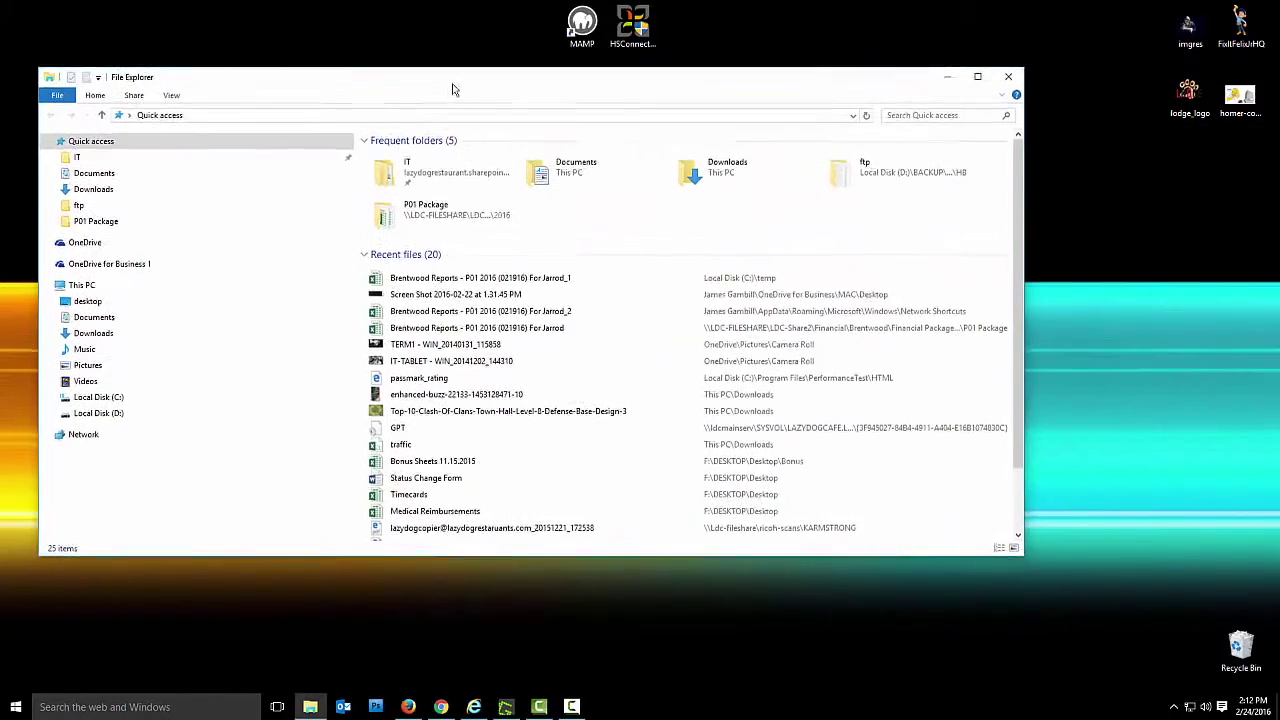
click(229, 290)
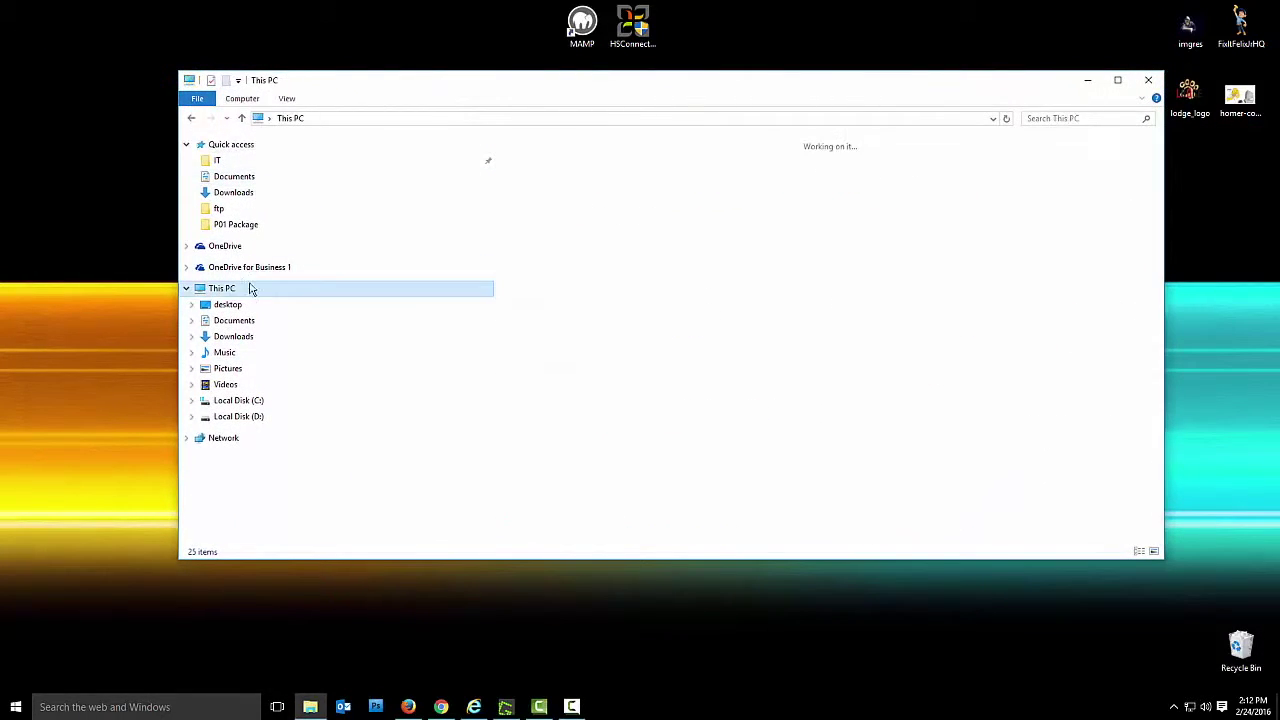
click(256, 270)
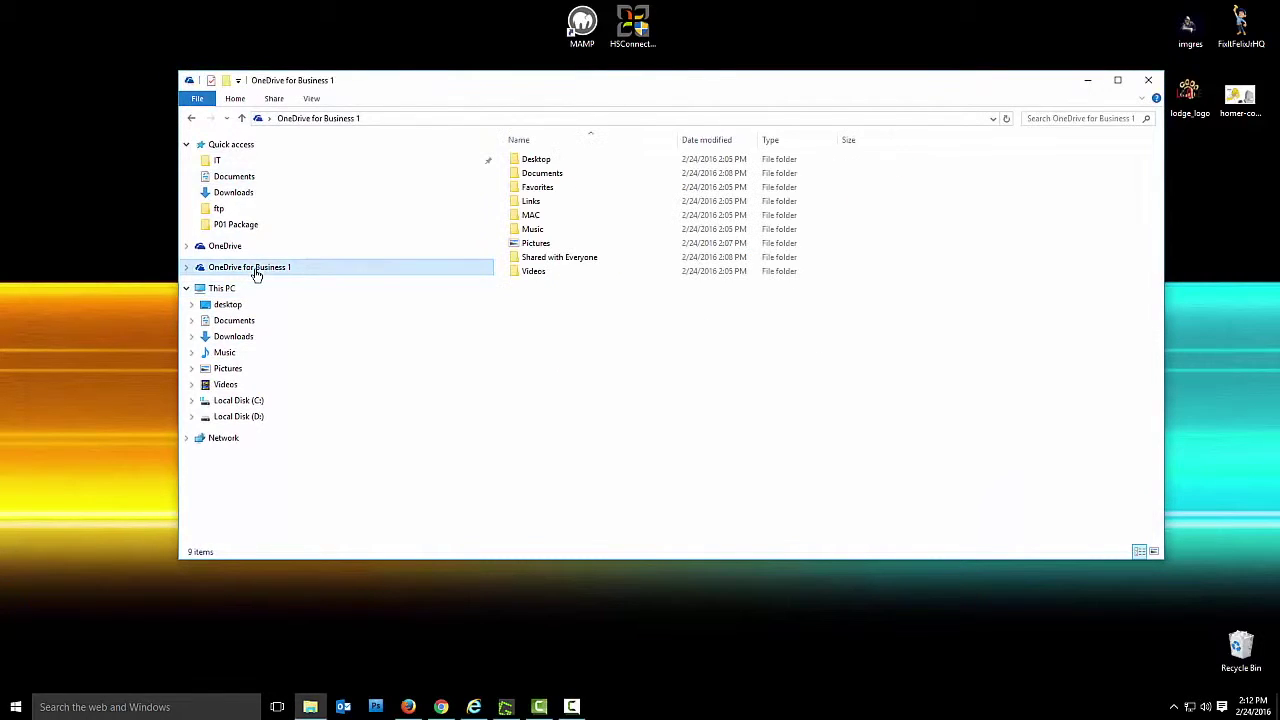
click(553, 174)
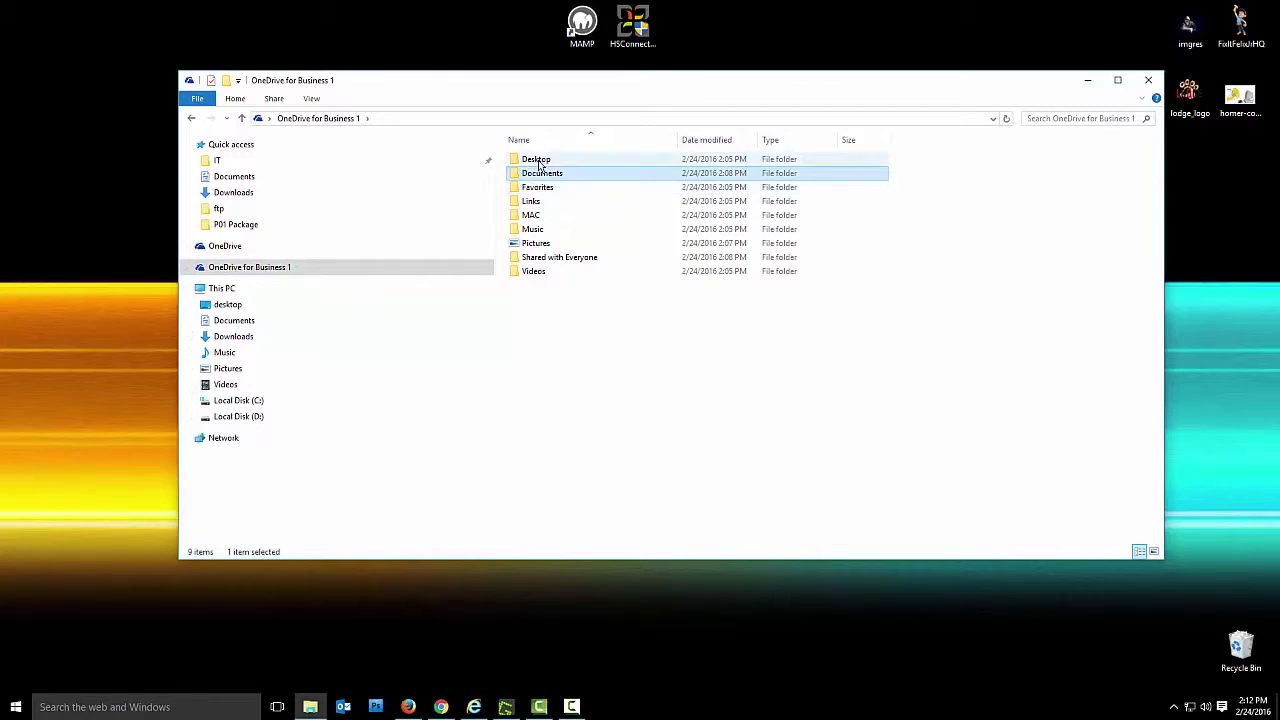
click(540, 230)
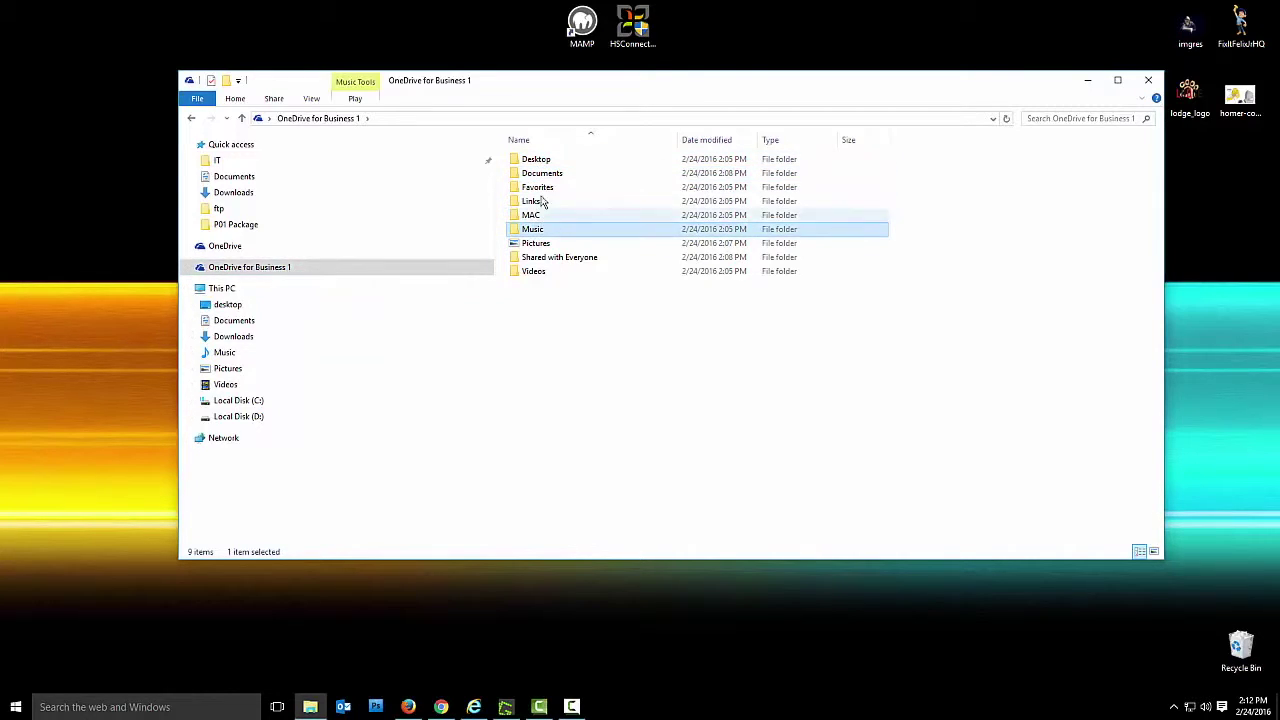
click(538, 273)
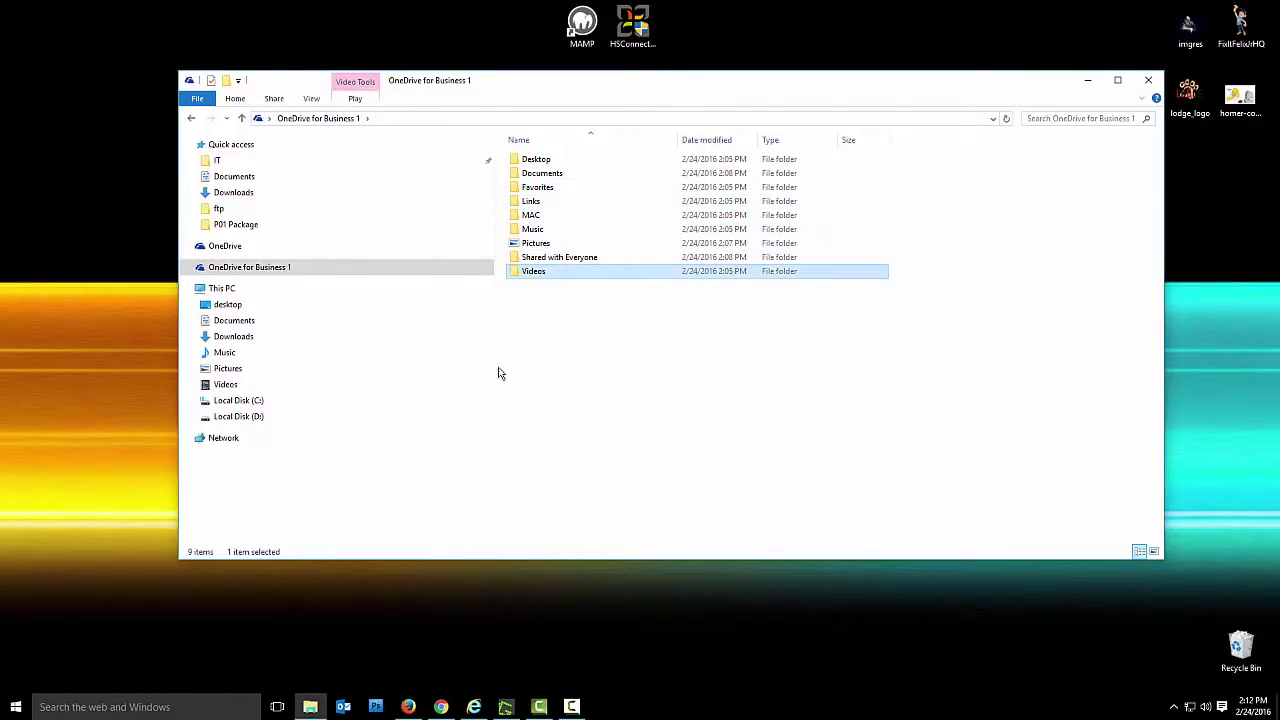
click(240, 402)
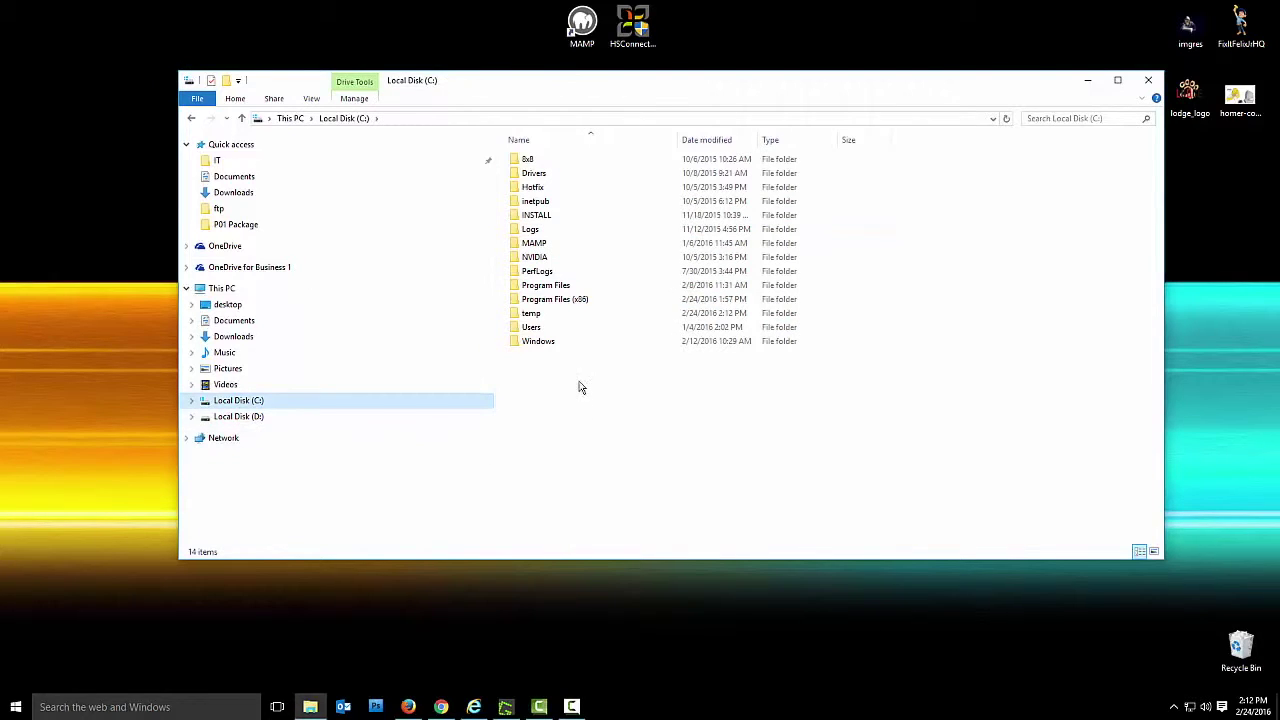
Open the Desktop folder in OneDrive for Business 1 and compare its contents with the icons on the desktop.
click(249, 267)
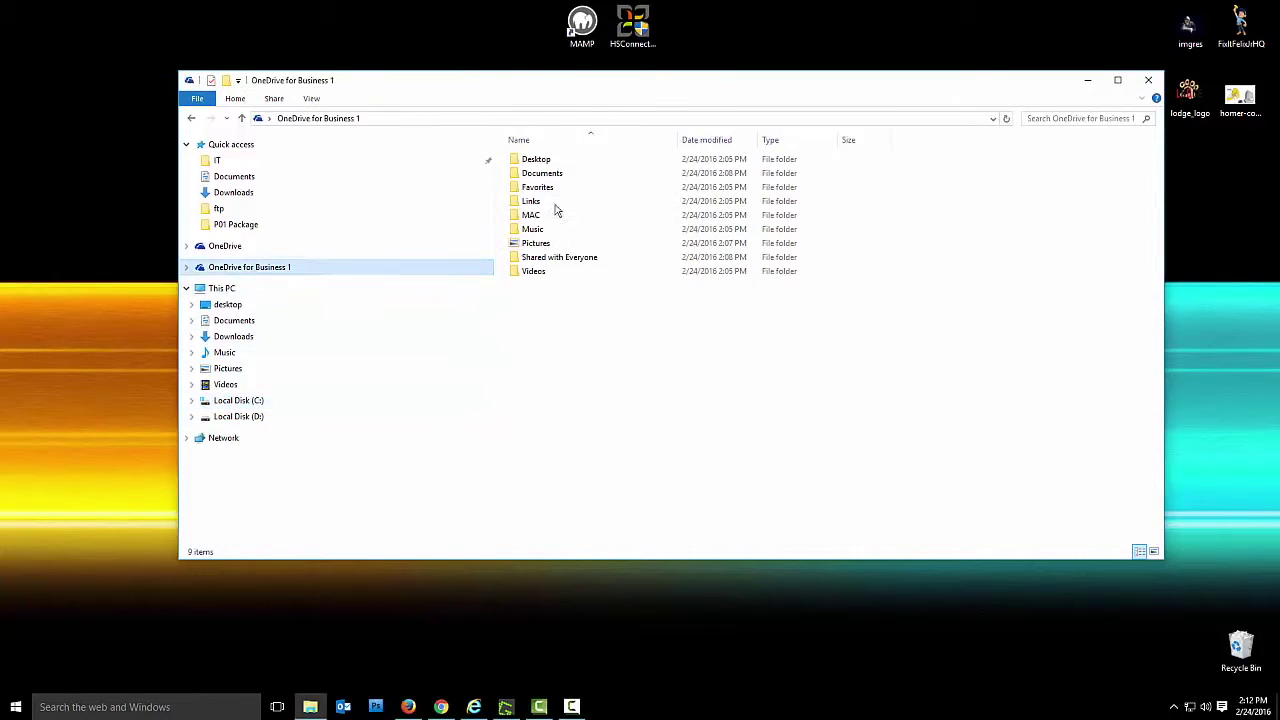
double_click(549, 161)
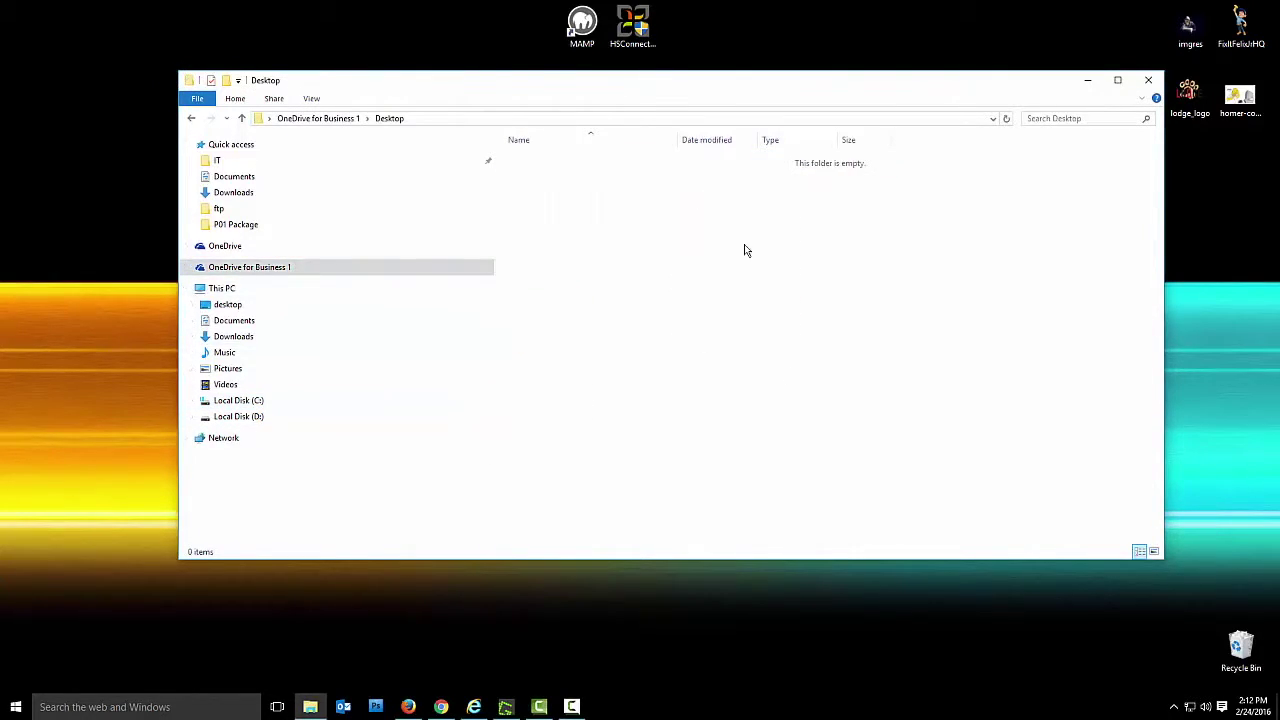
mouse_move(1026, 82)
mouse_down()
mouse_move(920, 109)
mouse_move(949, 246)
mouse_move(912, 15)
mouse_up()
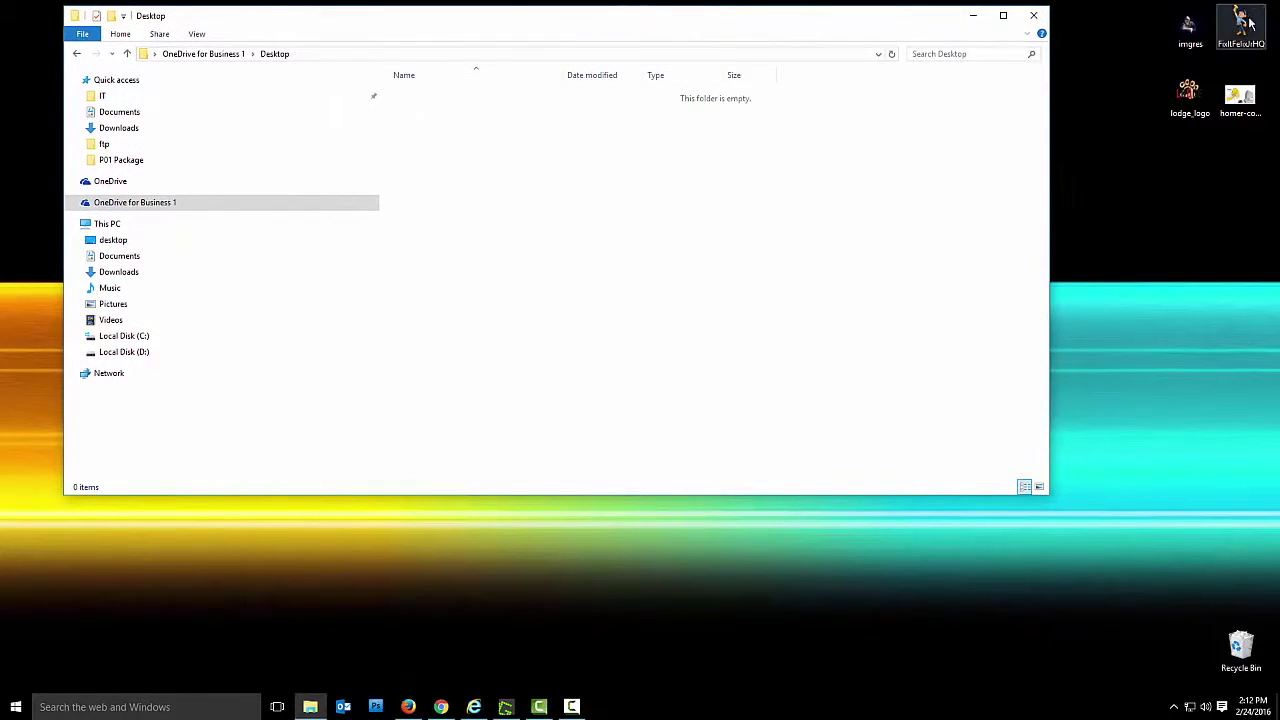
drag(1138, 26, 1259, 160)
click(1207, 194)
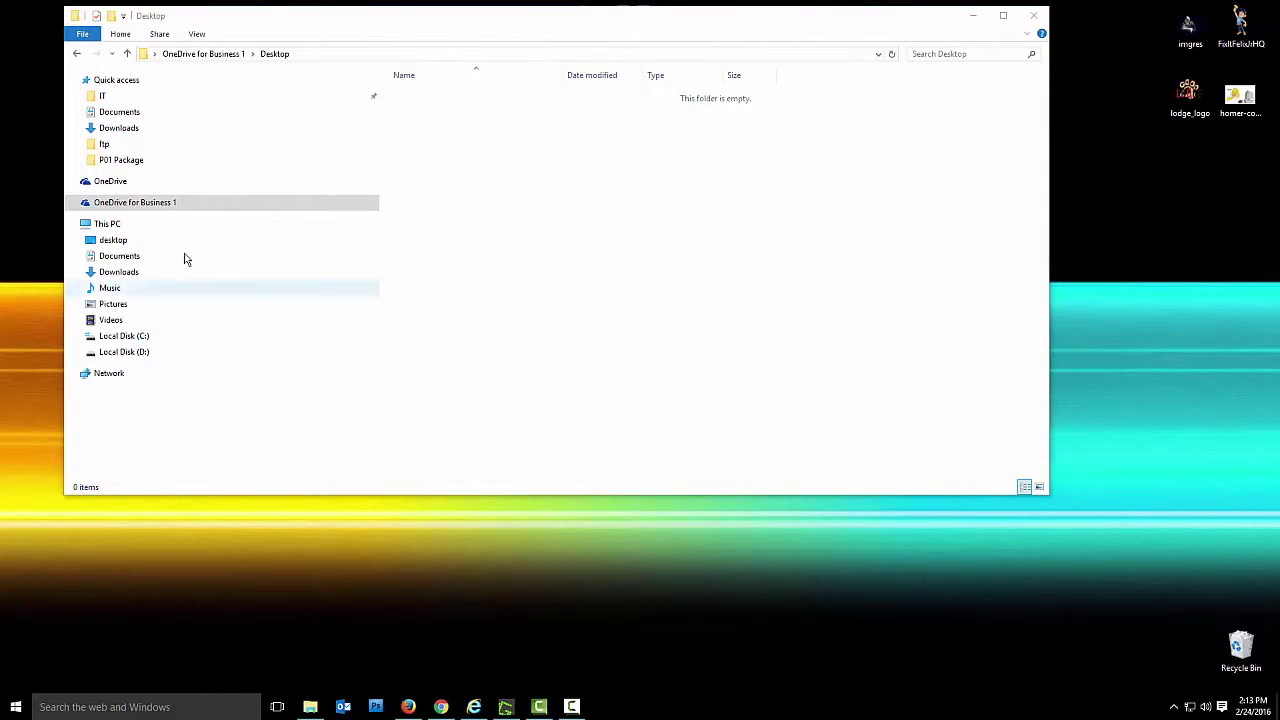
Browse to the personal profile folder under Users on Local Disk (C:) and view its desktop folder.
click(100, 223)
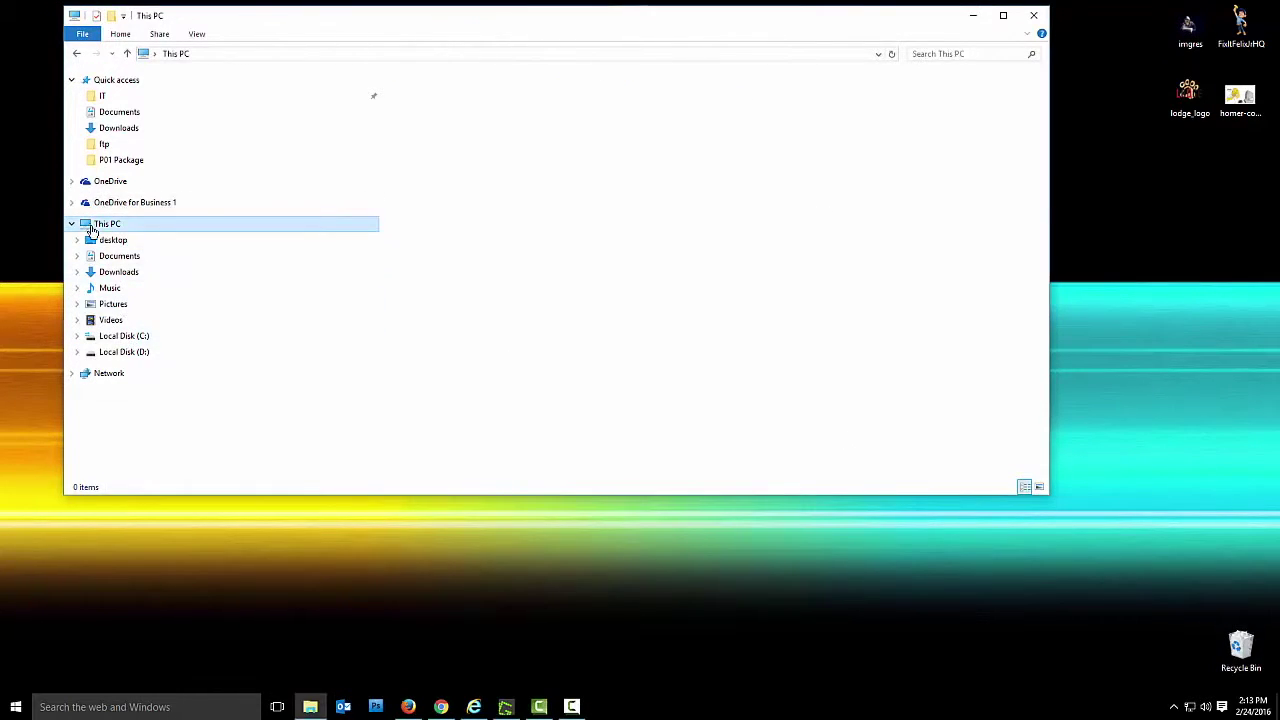
double_click(628, 204)
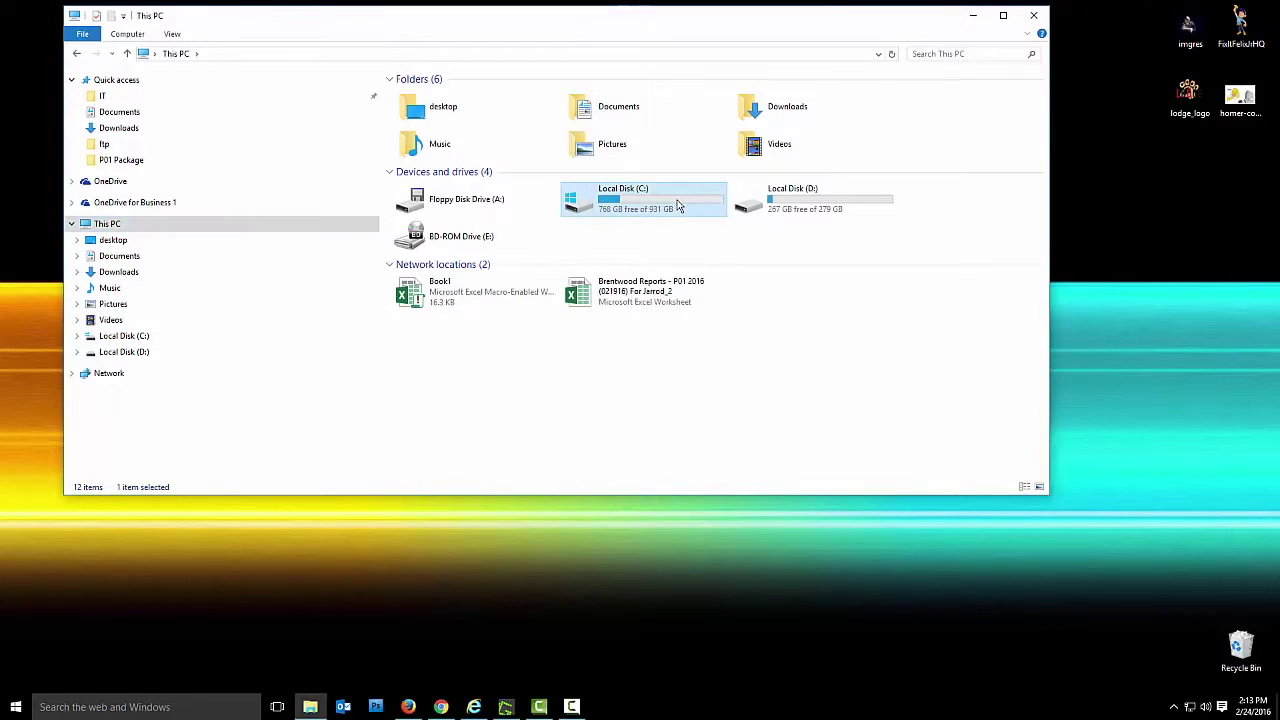
double_click(430, 263)
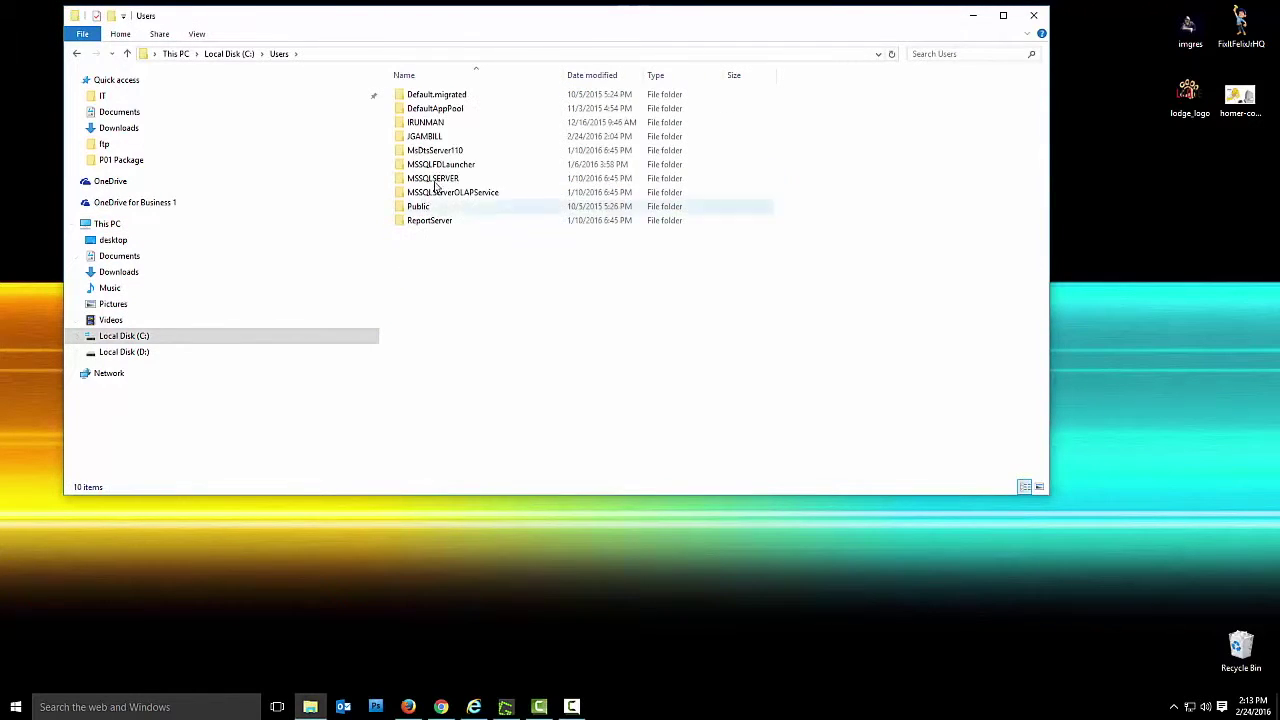
double_click(428, 137)
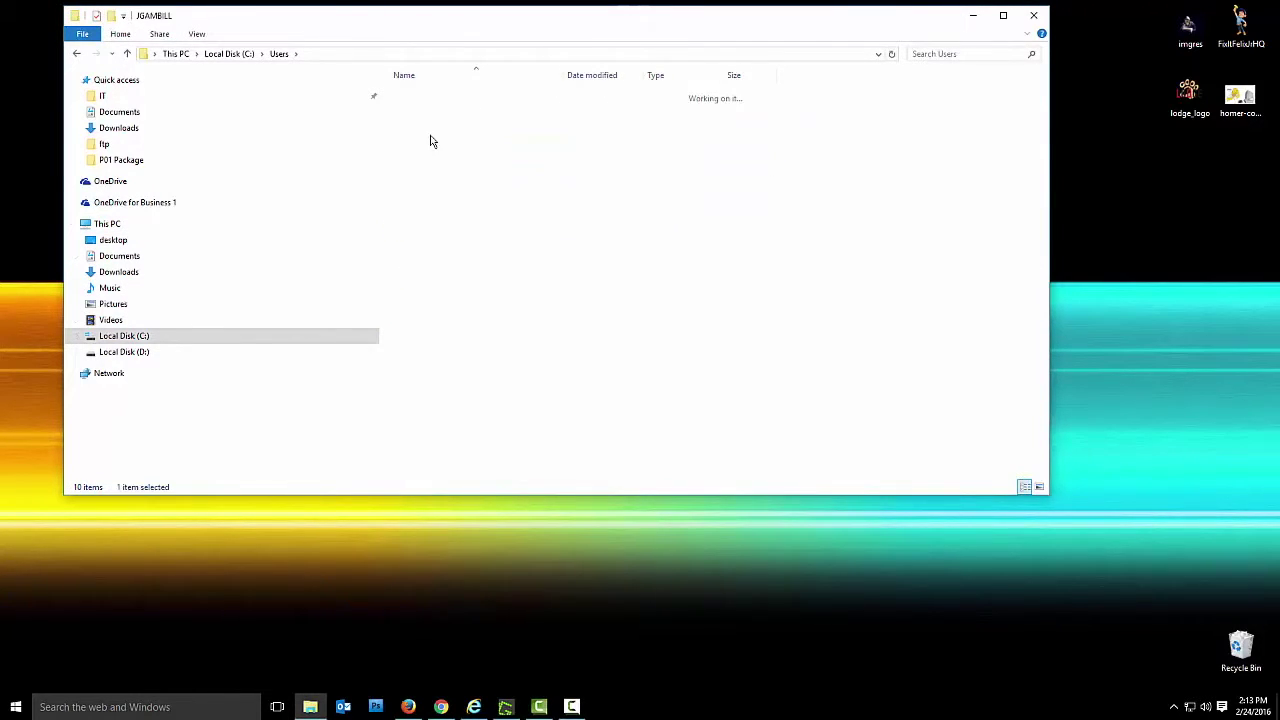
double_click(423, 151)
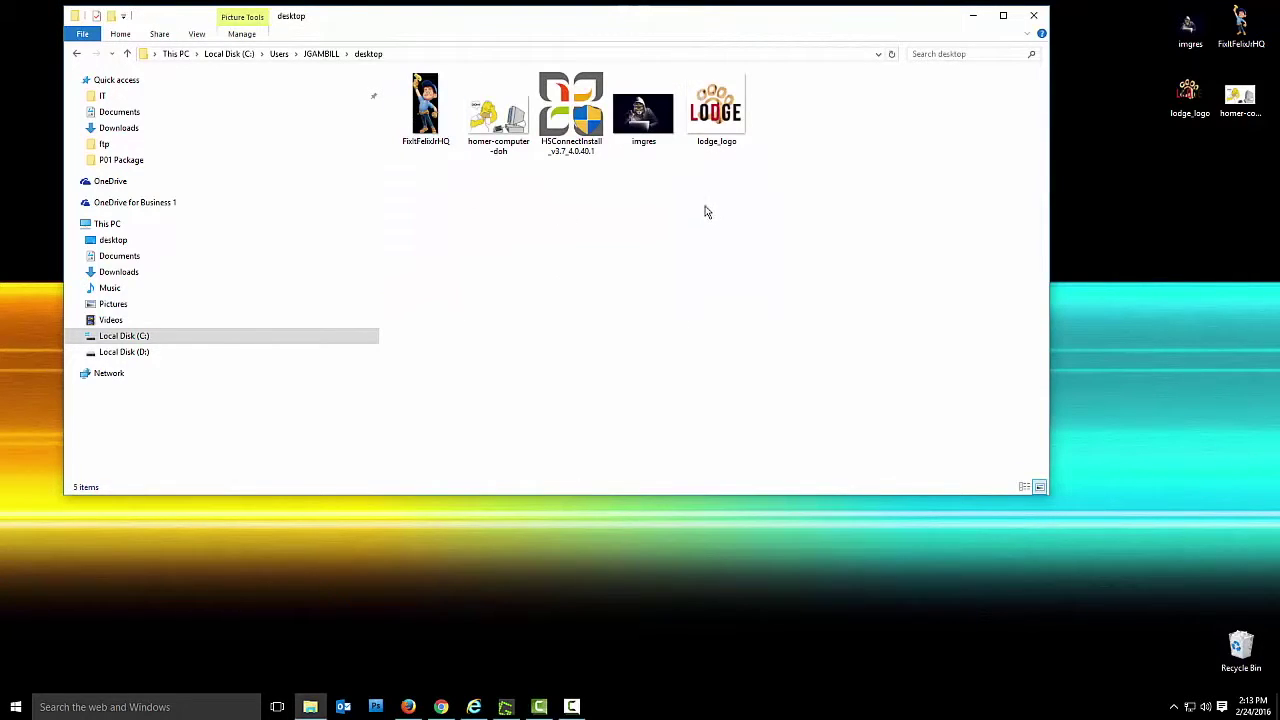
mouse_move(570, 18)
mouse_down()
mouse_move(586, 120)
mouse_move(573, 19)
mouse_up()
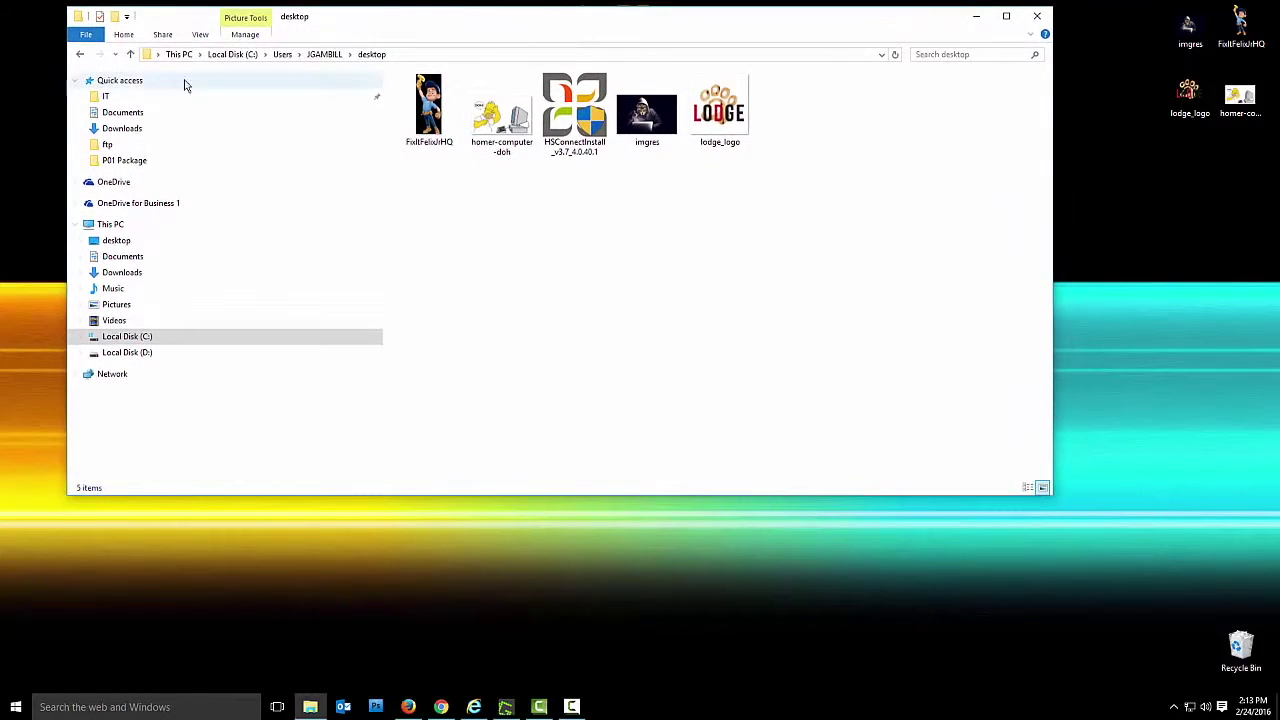
Return to the profile folder and display the Location properties of its desktop folder.
click(81, 56)
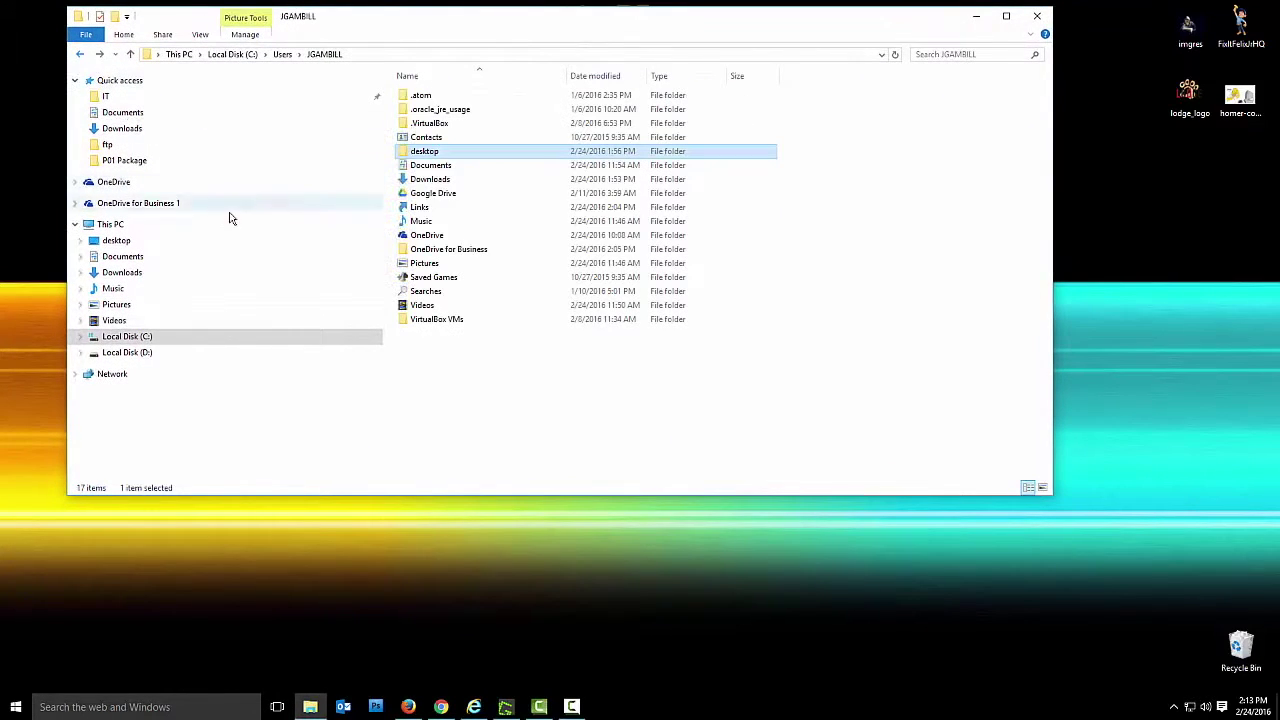
right_click(436, 158)
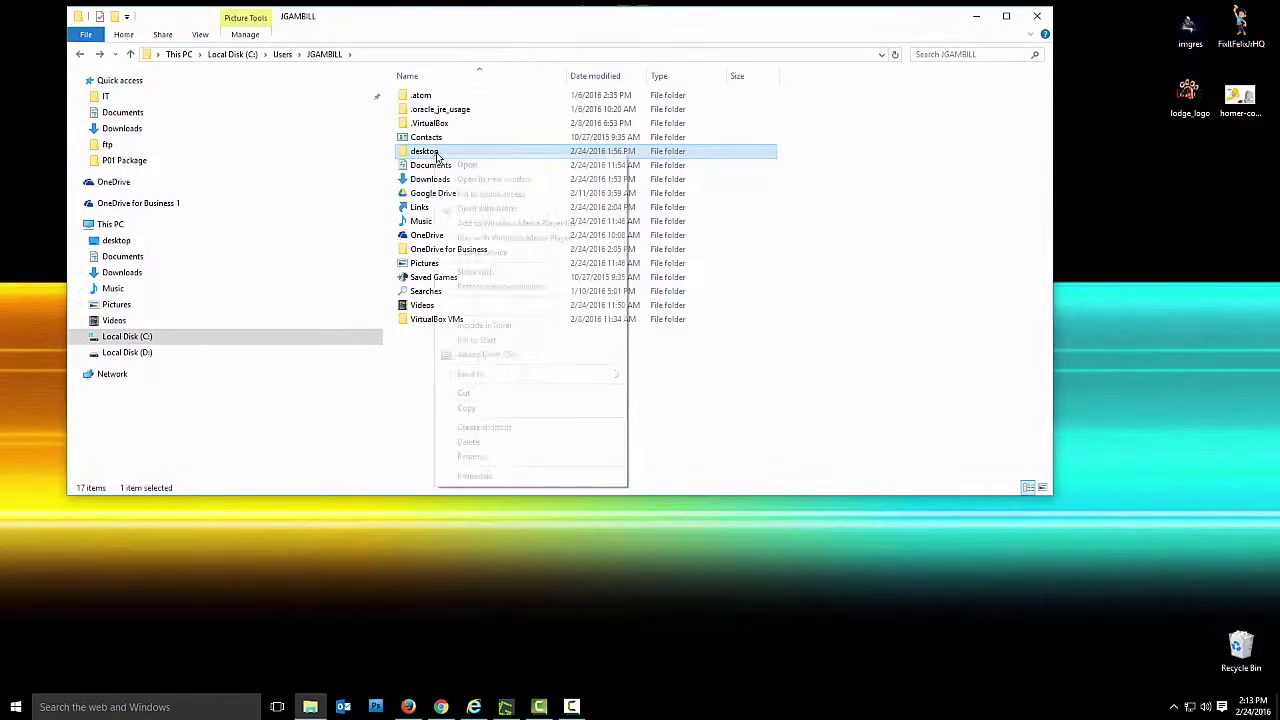
click(475, 476)
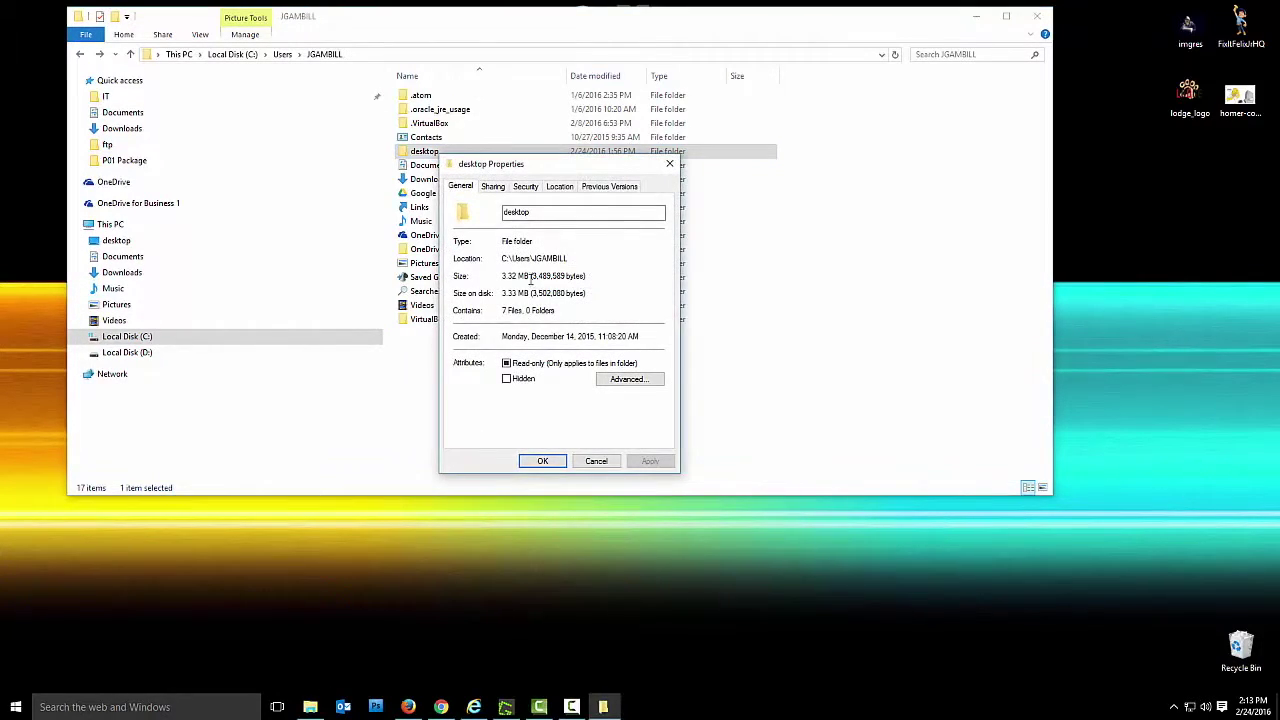
click(560, 188)
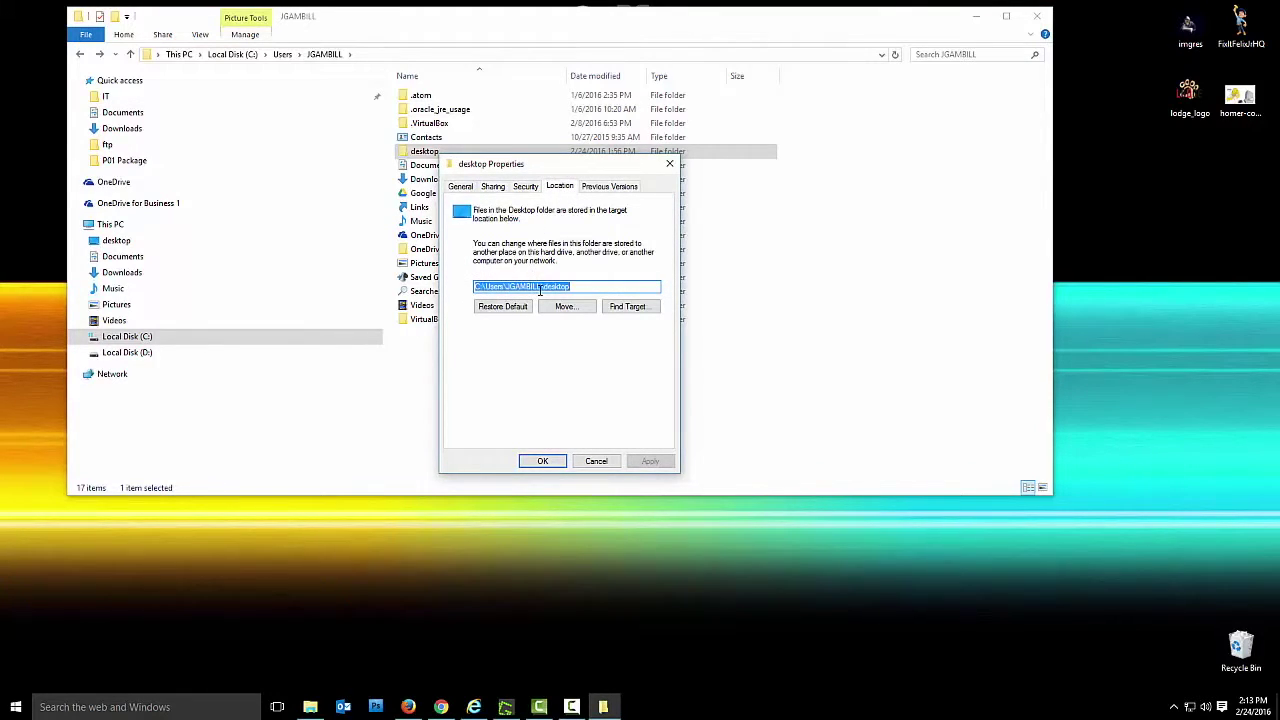
Relocate the desktop folder to the Desktop folder in OneDrive for Business 1, moving all files from the old location.
click(560, 314)
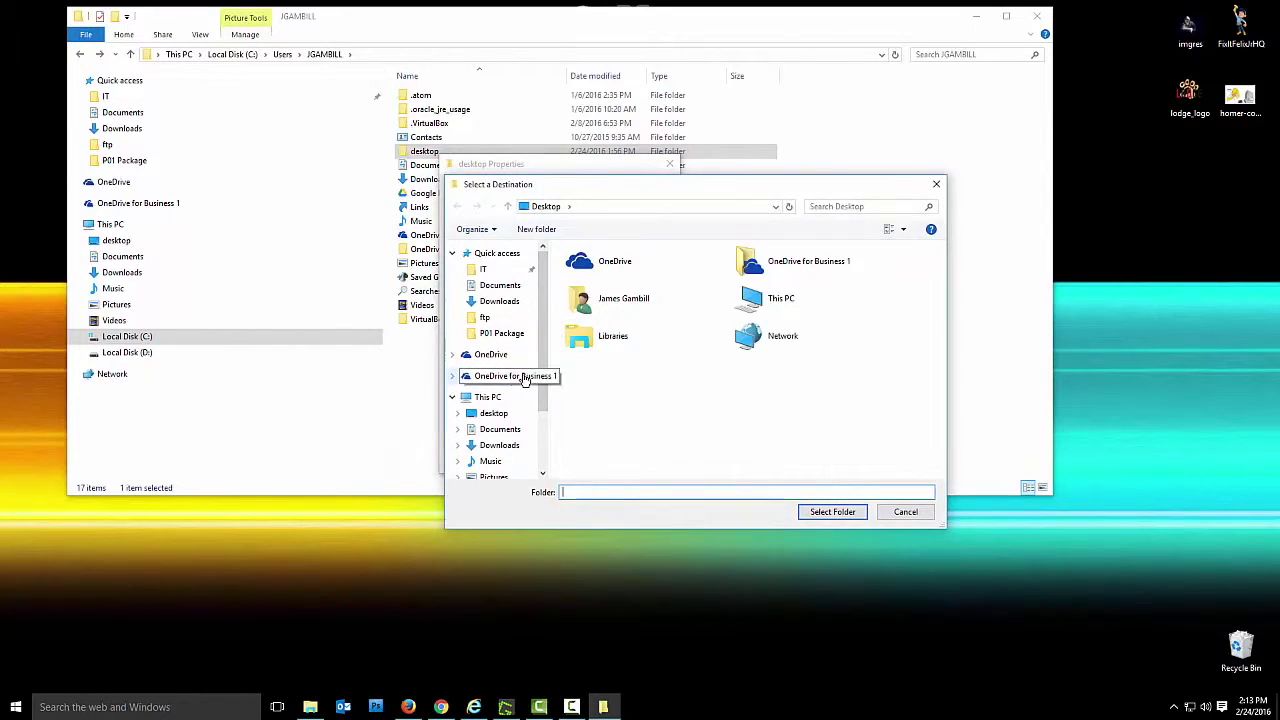
click(512, 378)
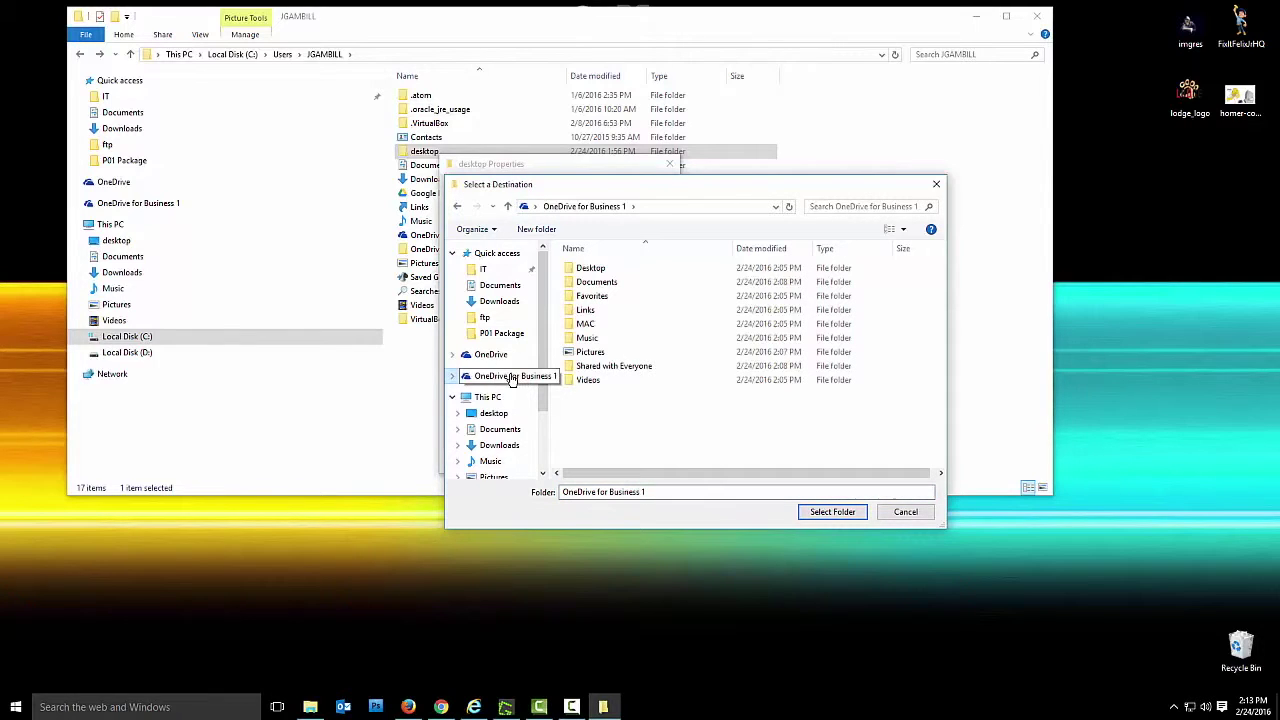
click(590, 268)
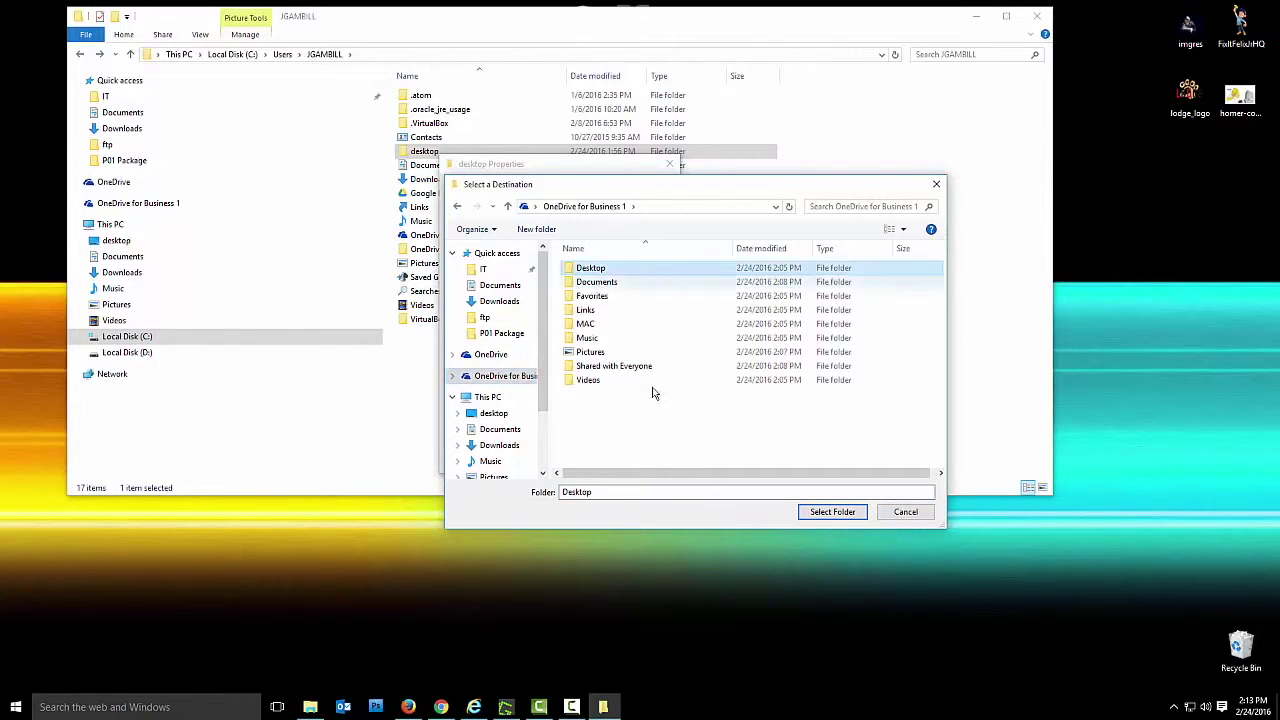
click(832, 512)
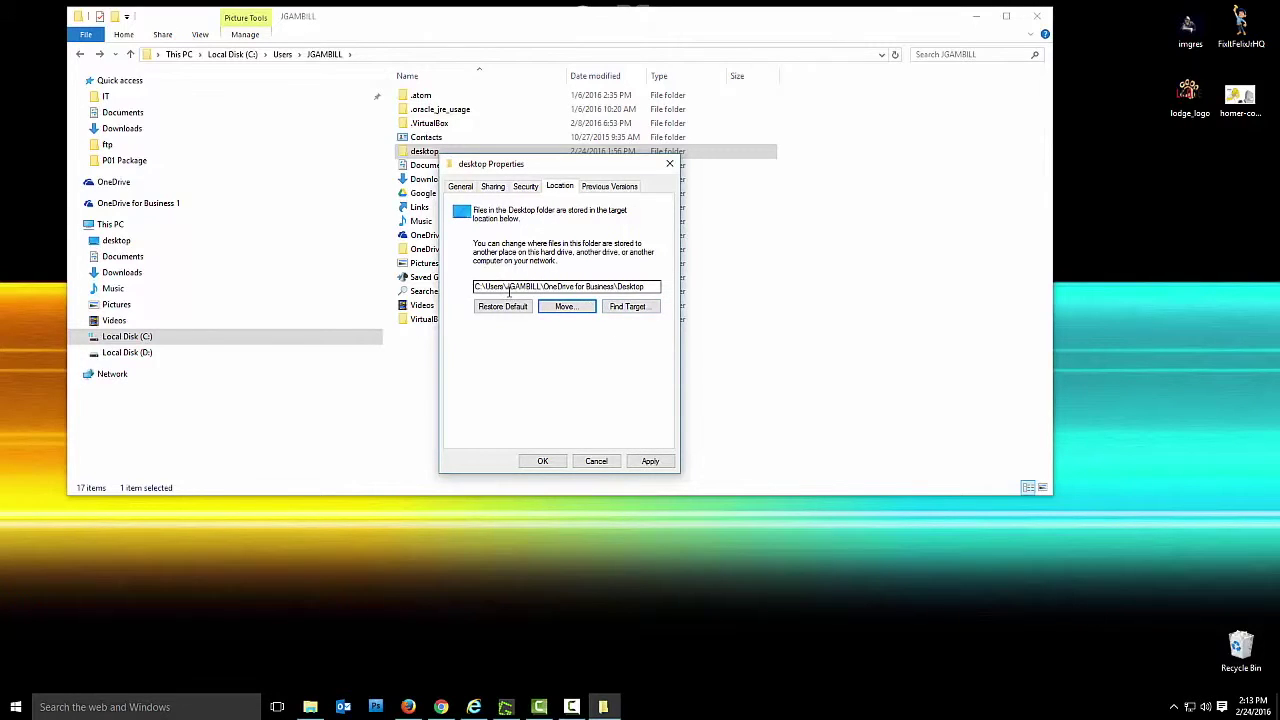
click(651, 461)
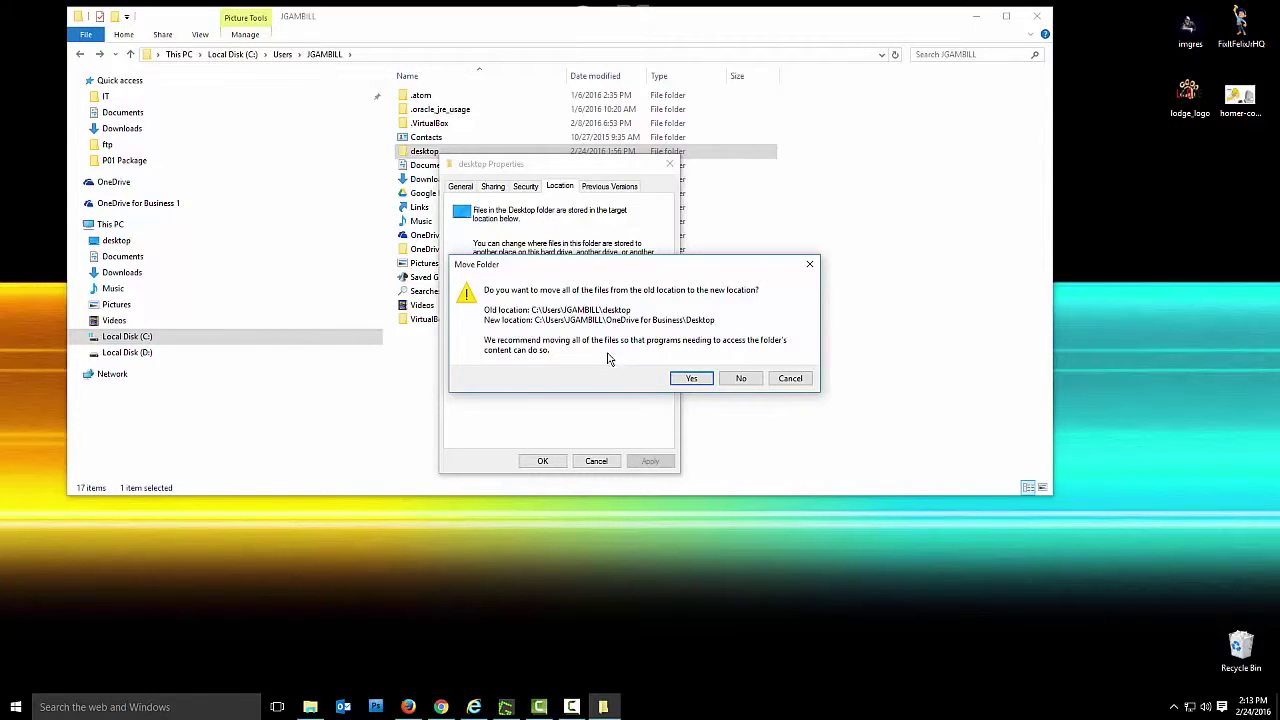
click(689, 380)
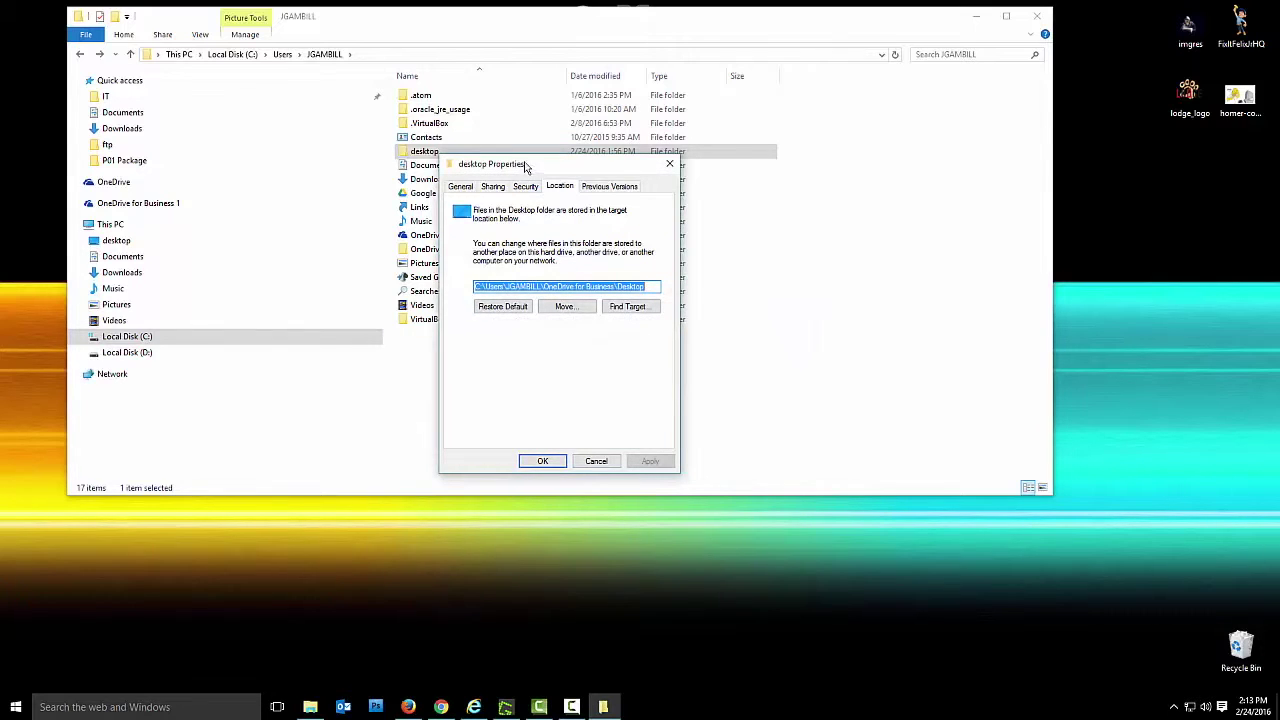
click(556, 461)
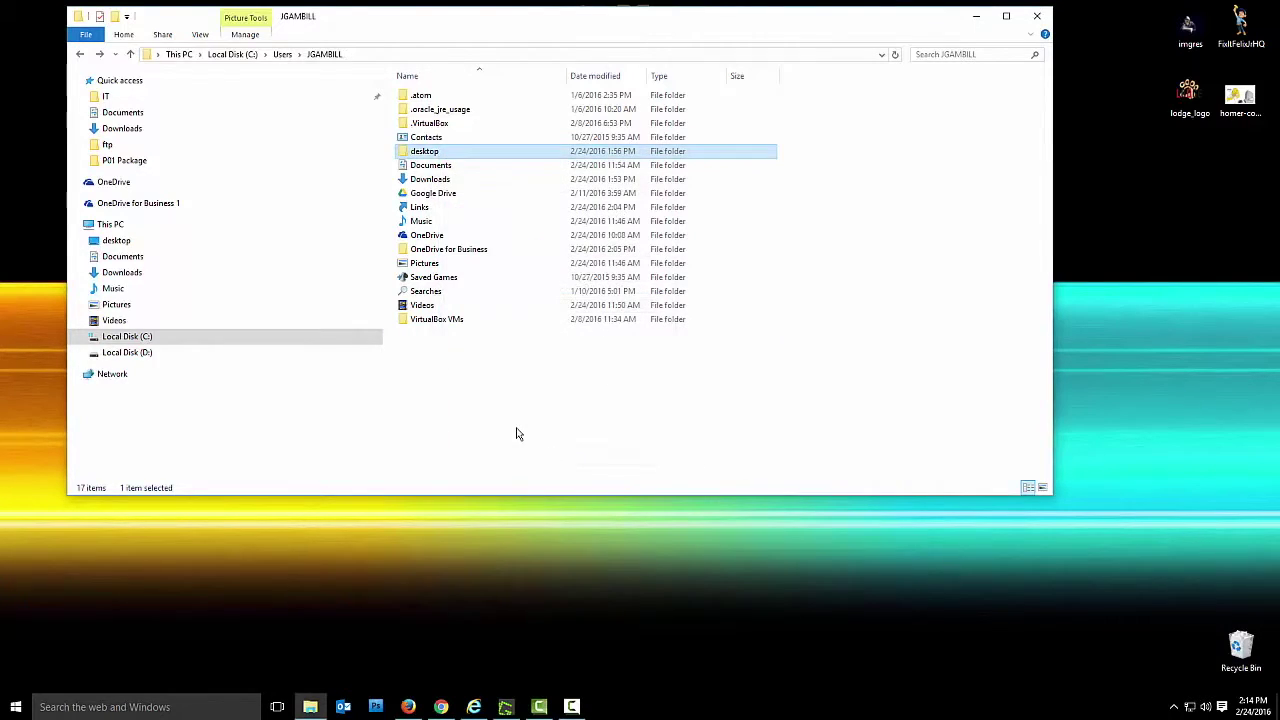
Check the contents of the old desktop folder in the profile folder and of the Desktop folder in OneDrive for Business 1.
click(516, 434)
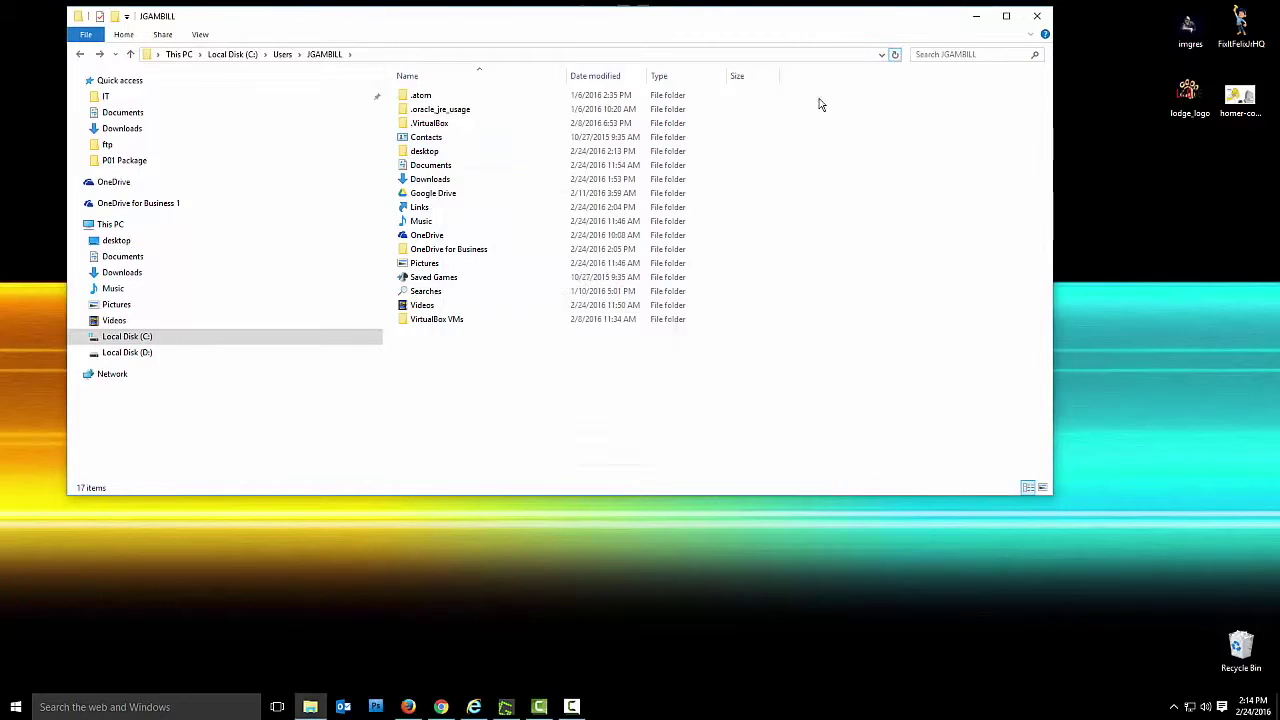
double_click(595, 152)
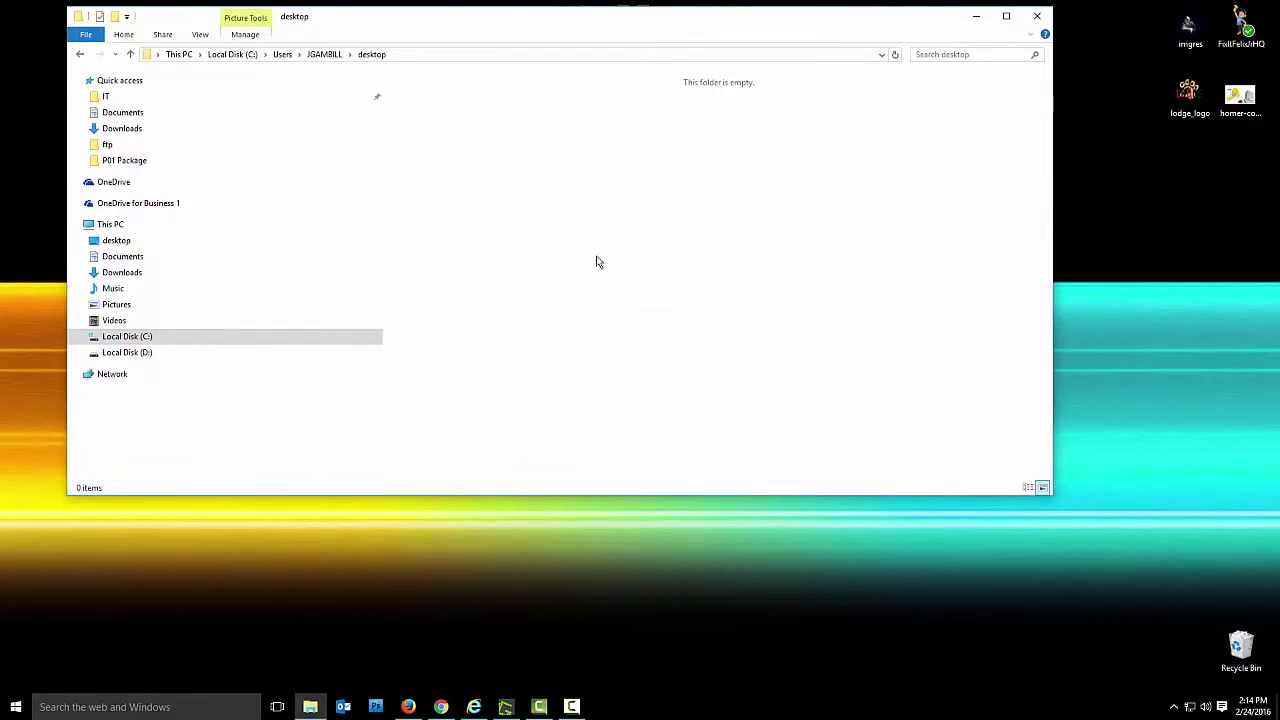
click(82, 56)
click(150, 203)
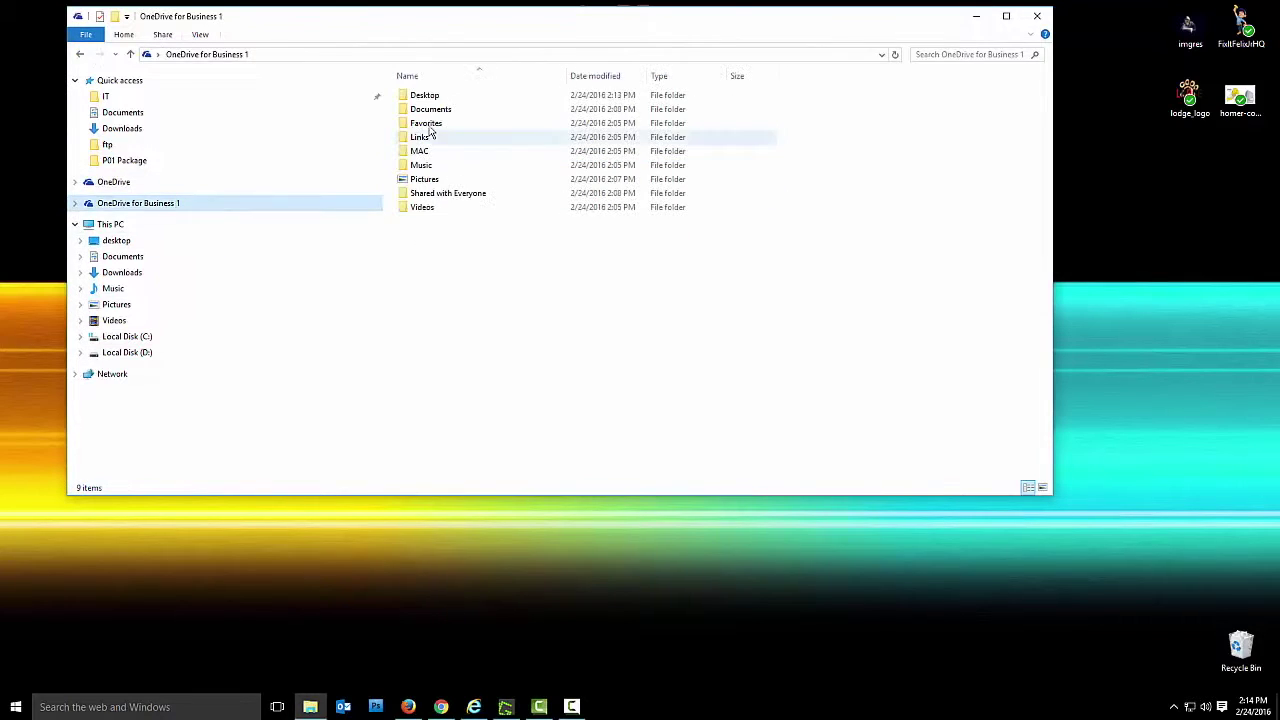
double_click(424, 96)
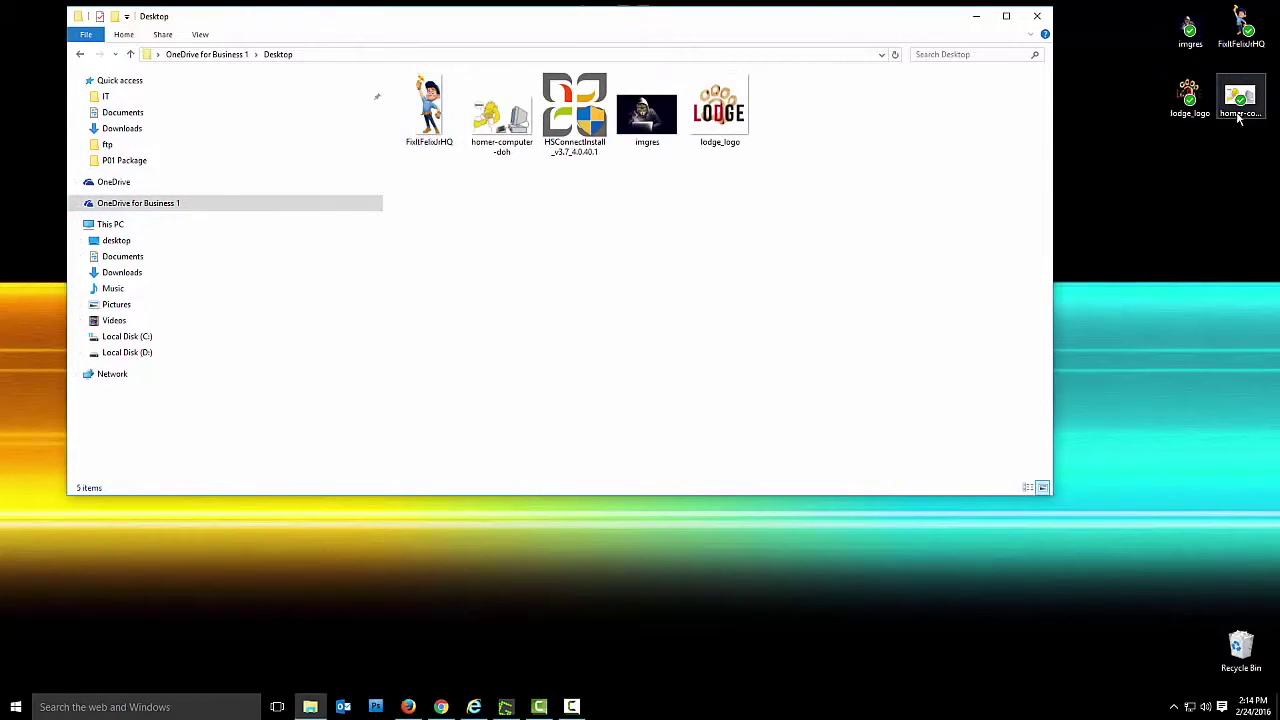
Go back to the profile folder on Local Disk (C:) and open its Documents folder.
click(82, 56)
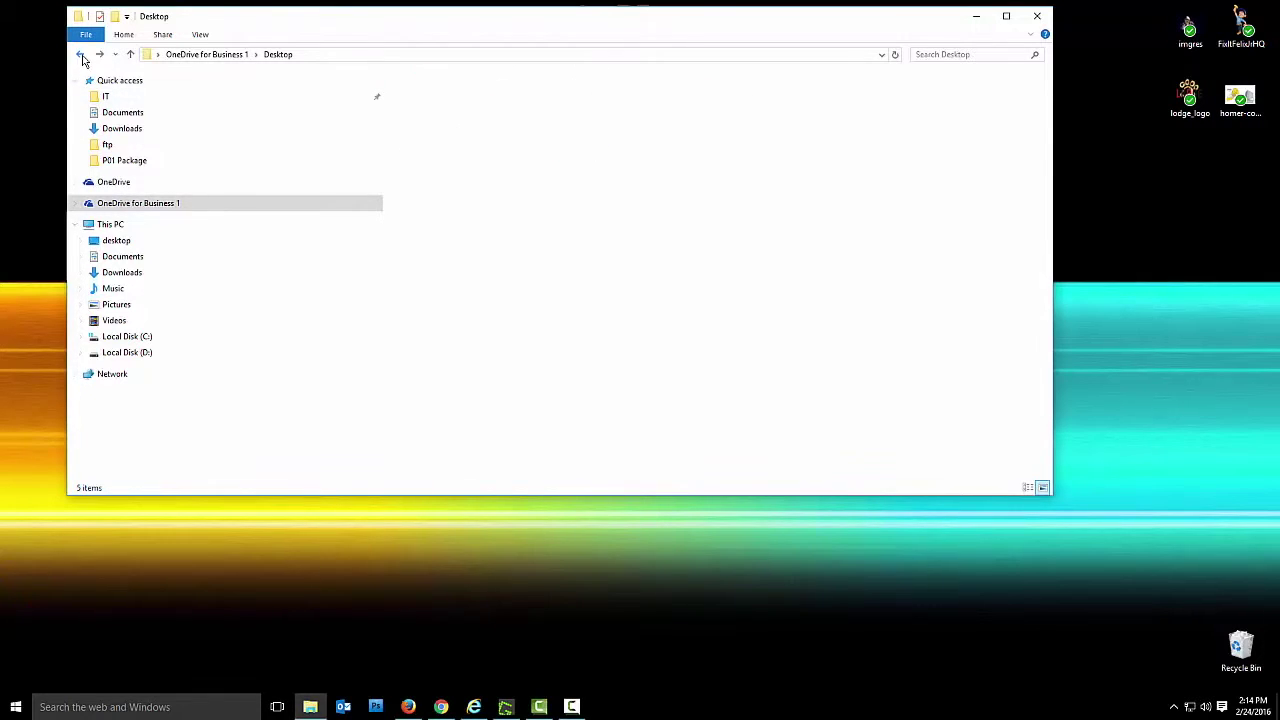
click(82, 56)
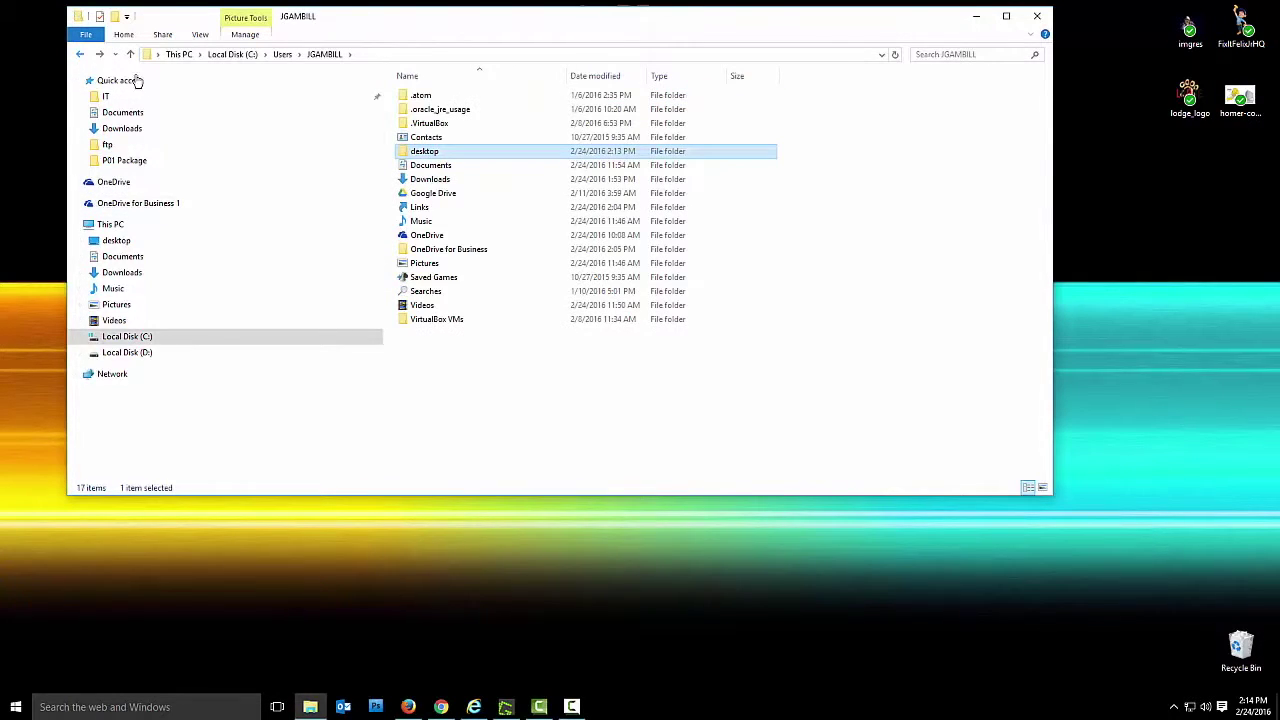
double_click(425, 166)
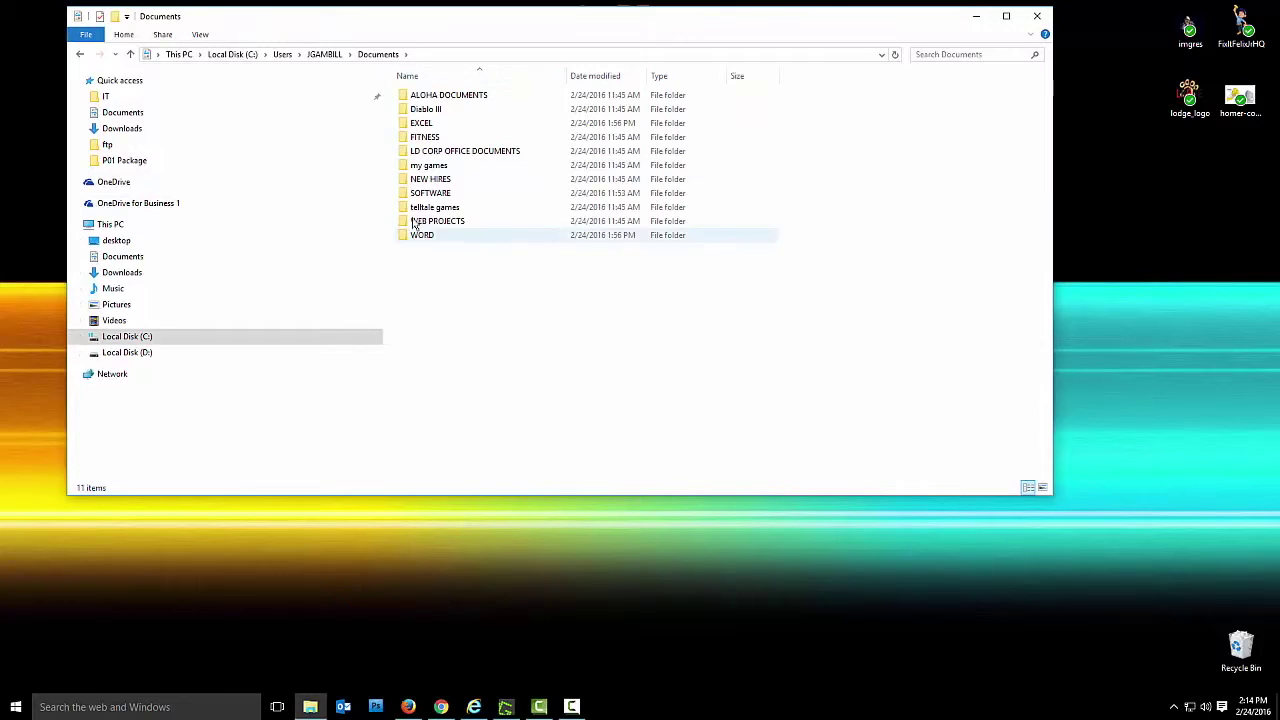
Check the contents of the Documents folder in OneDrive for Business 1 and return to the profile folder.
click(82, 56)
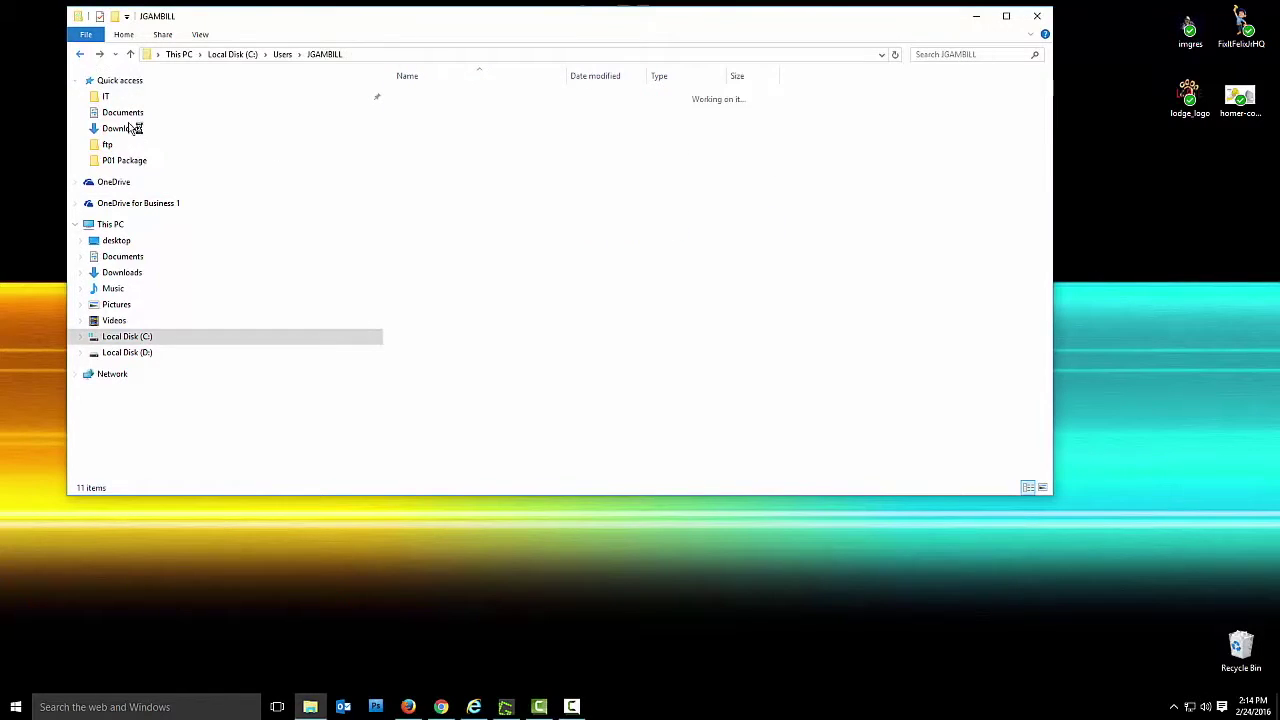
click(156, 205)
double_click(437, 108)
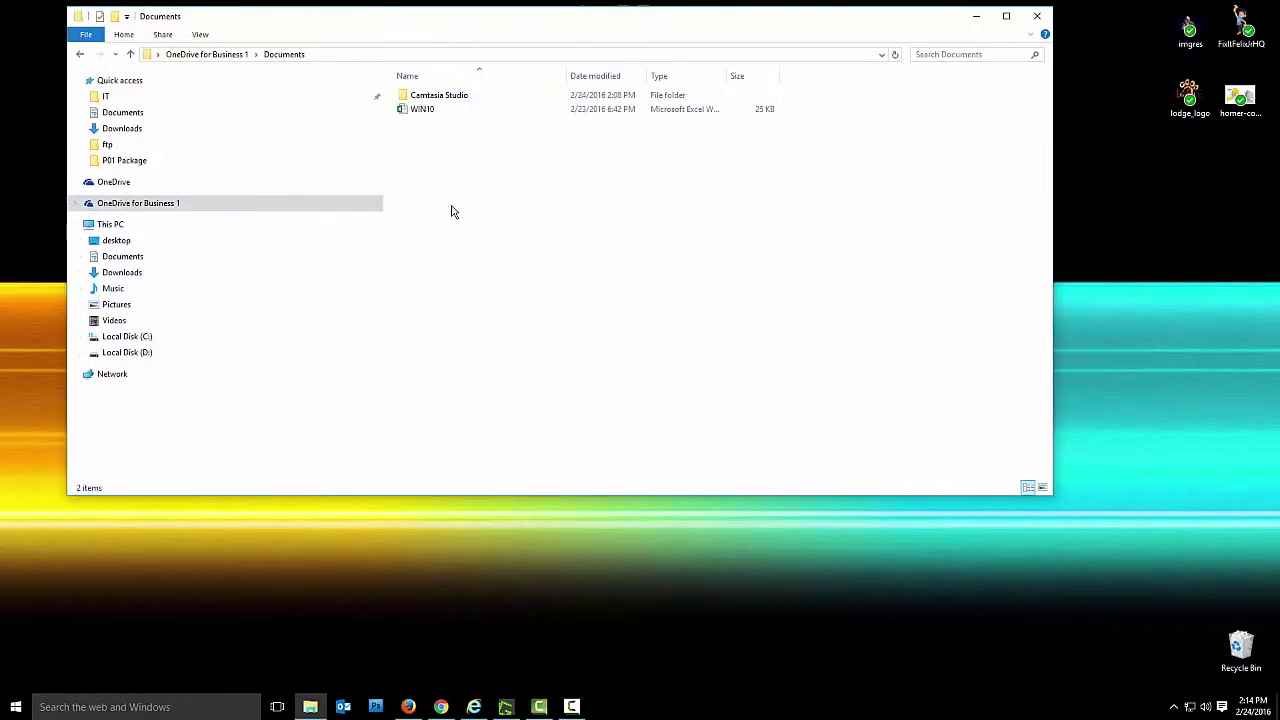
click(80, 54)
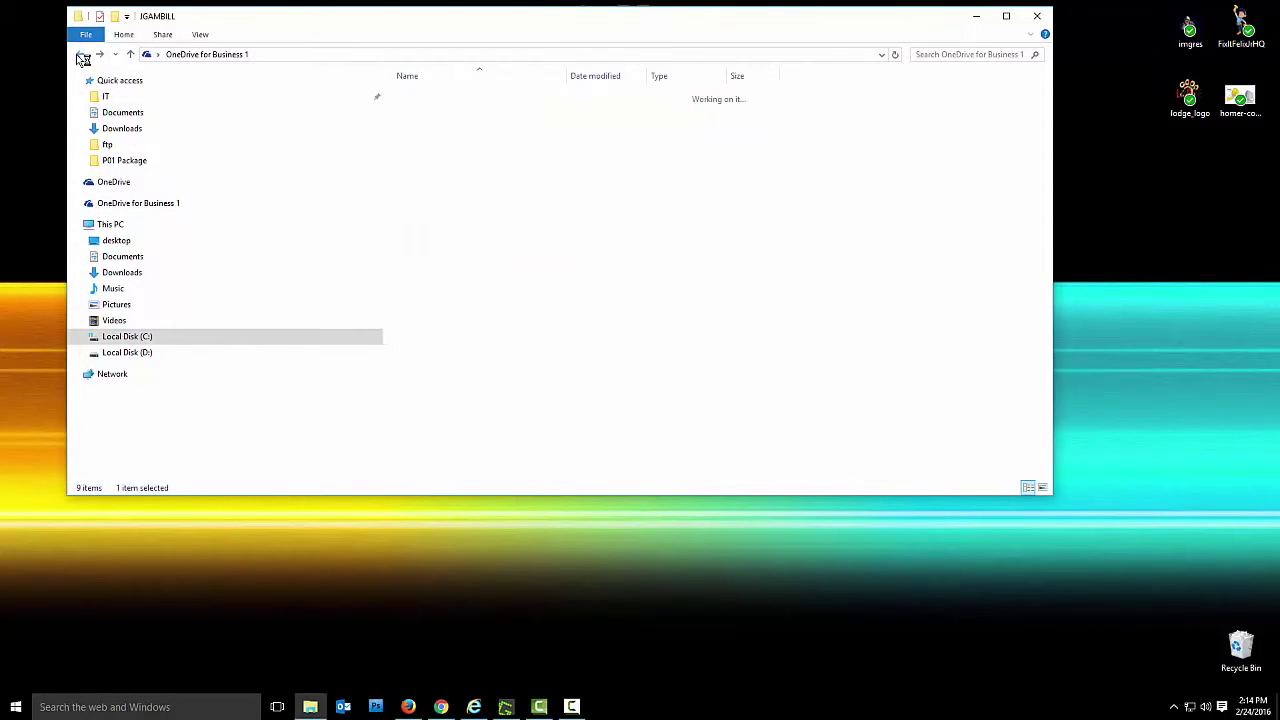
click(80, 54)
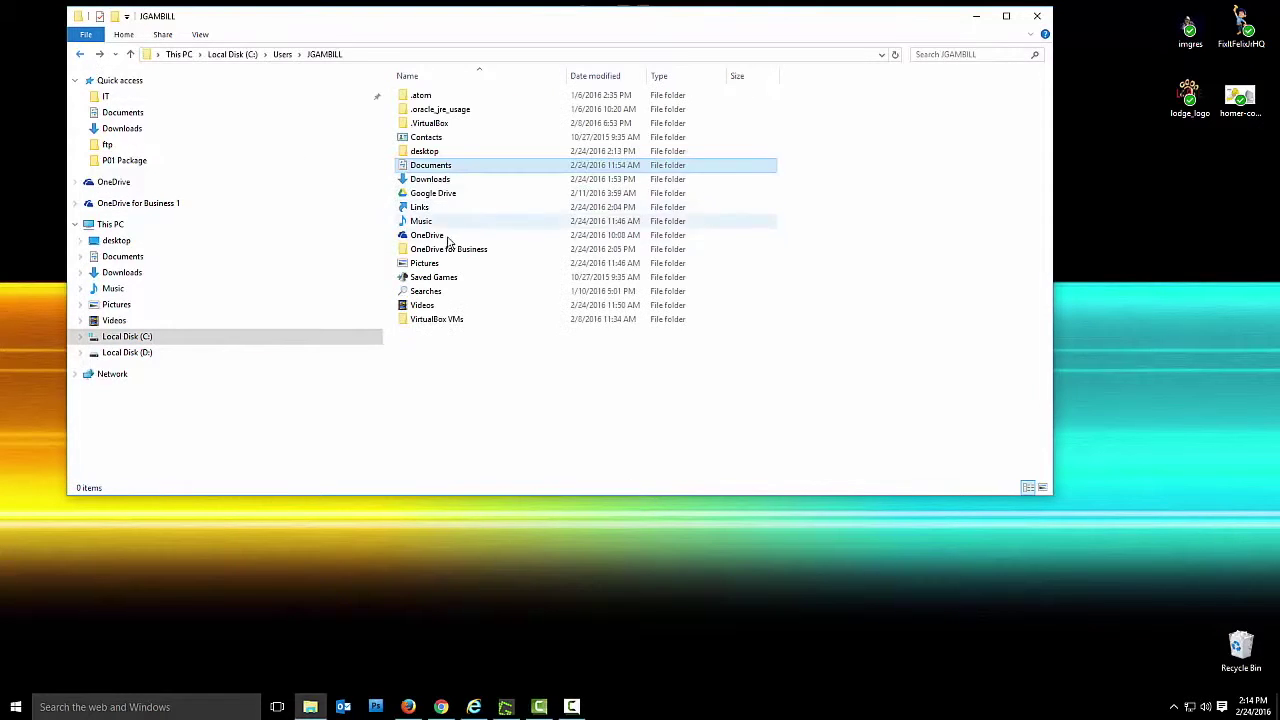
Choose the Documents folder in OneDrive for Business 1 as the new target location of the profile's Documents folder.
right_click(447, 172)
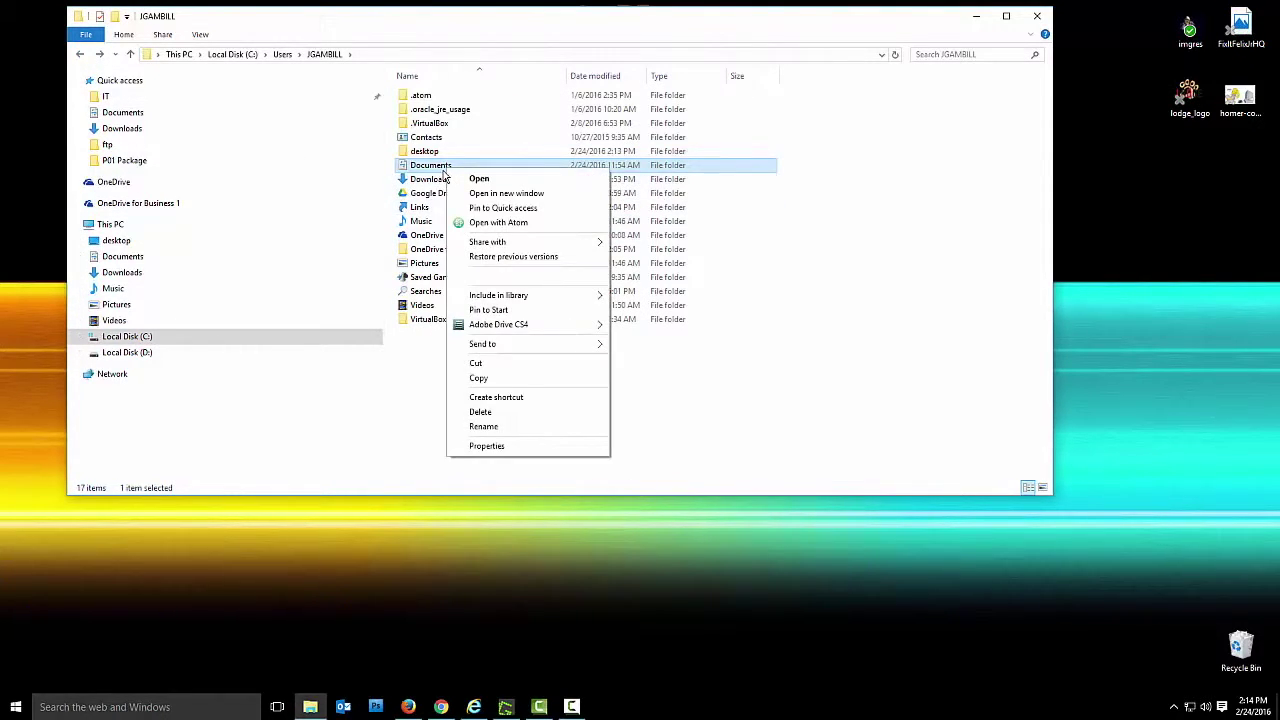
click(502, 447)
click(518, 207)
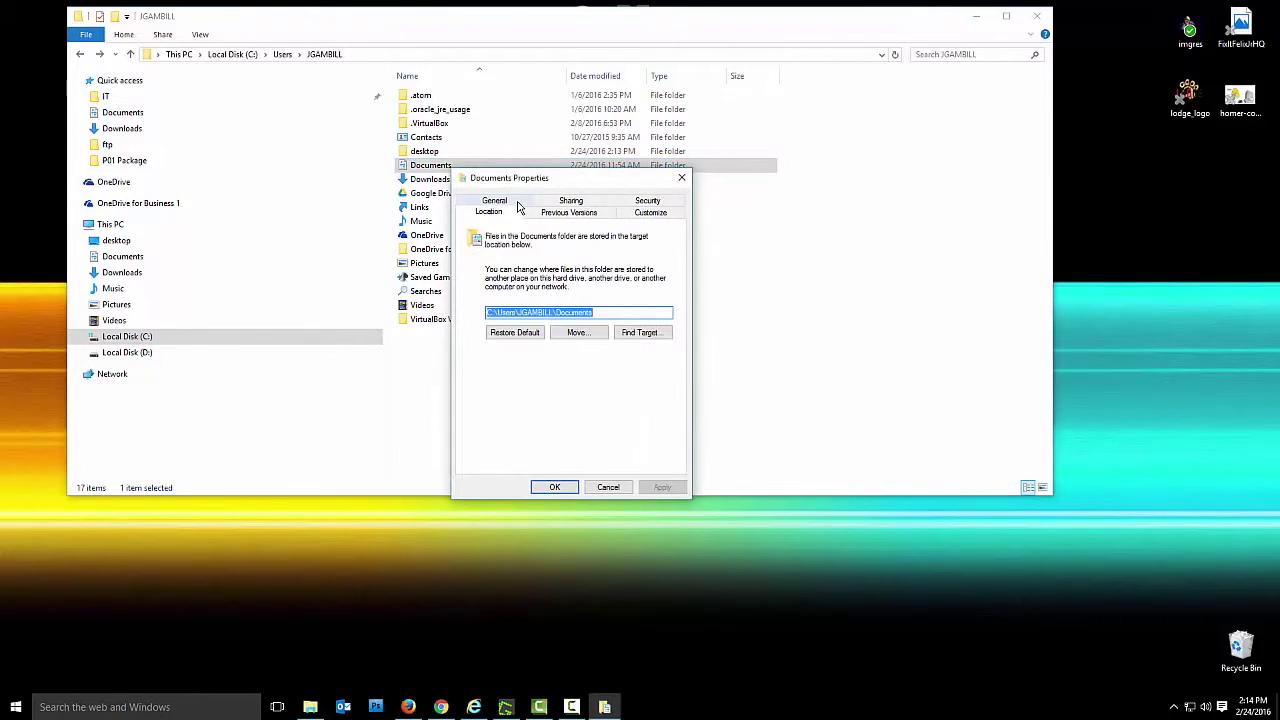
click(568, 334)
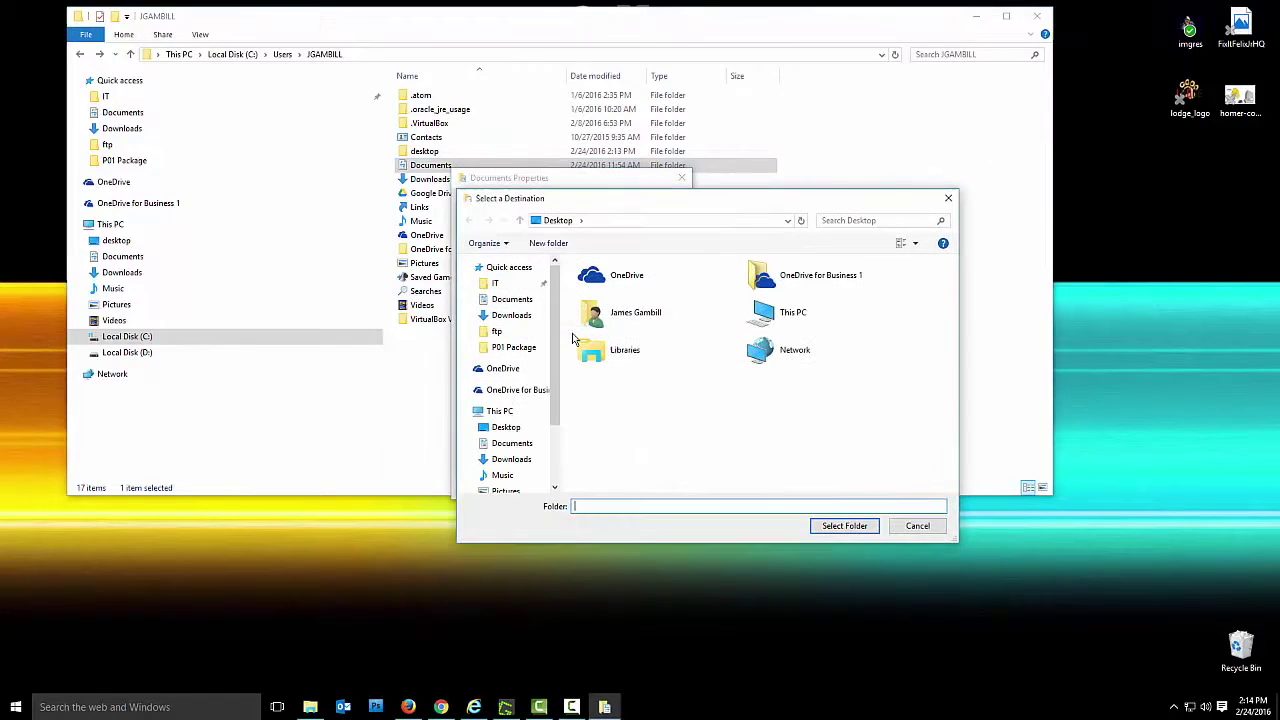
click(515, 390)
double_click(610, 296)
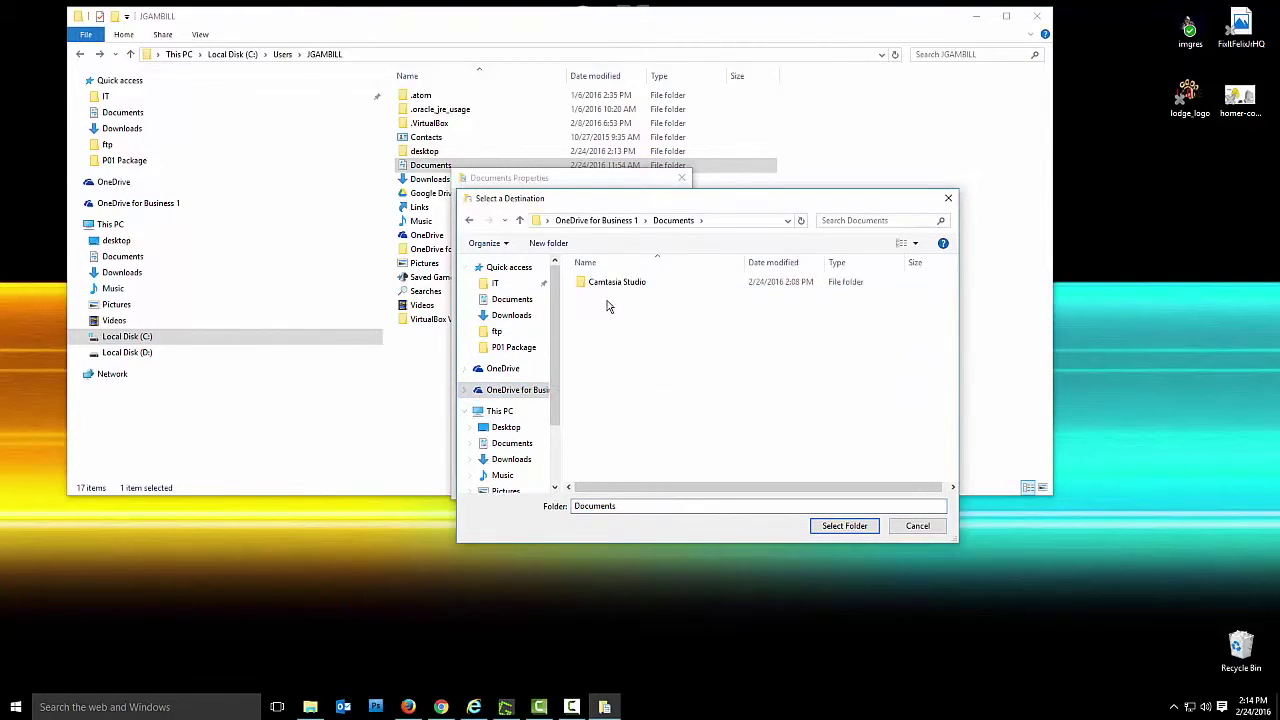
click(844, 526)
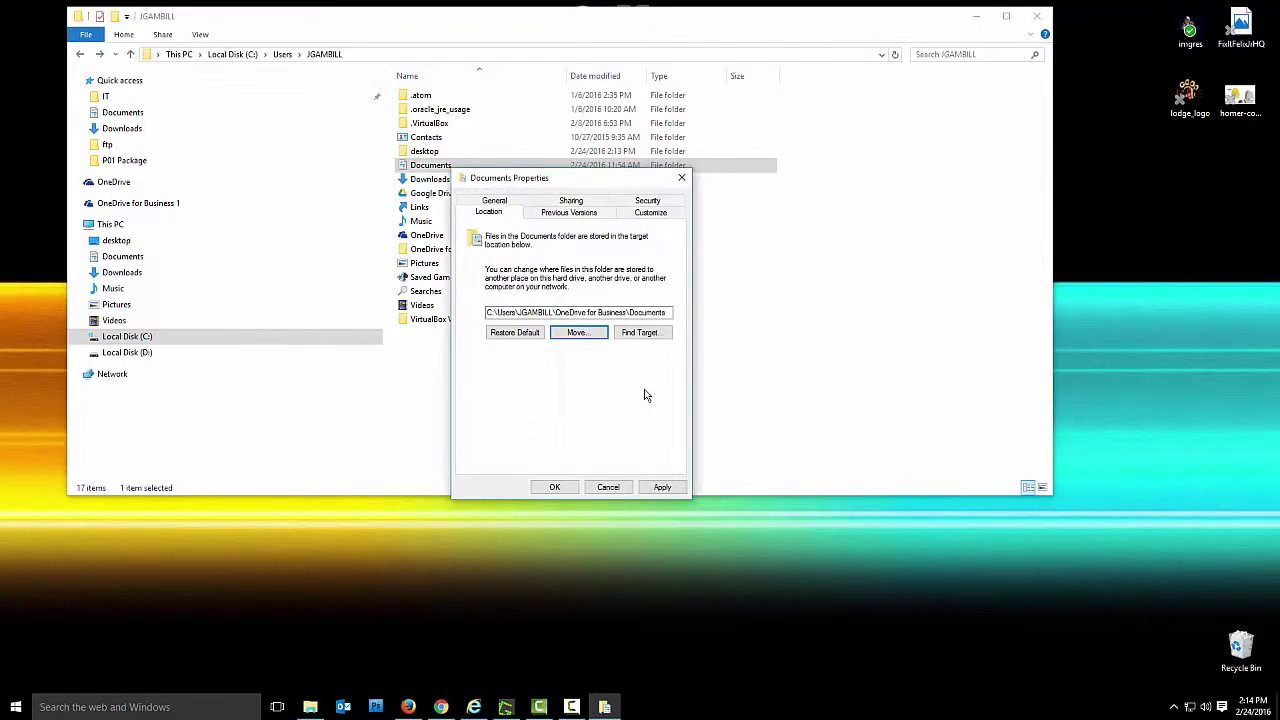
Apply the new Documents location, agree to proceed with the folder redirection, and close the folder's properties.
double_click(603, 316)
click(584, 314)
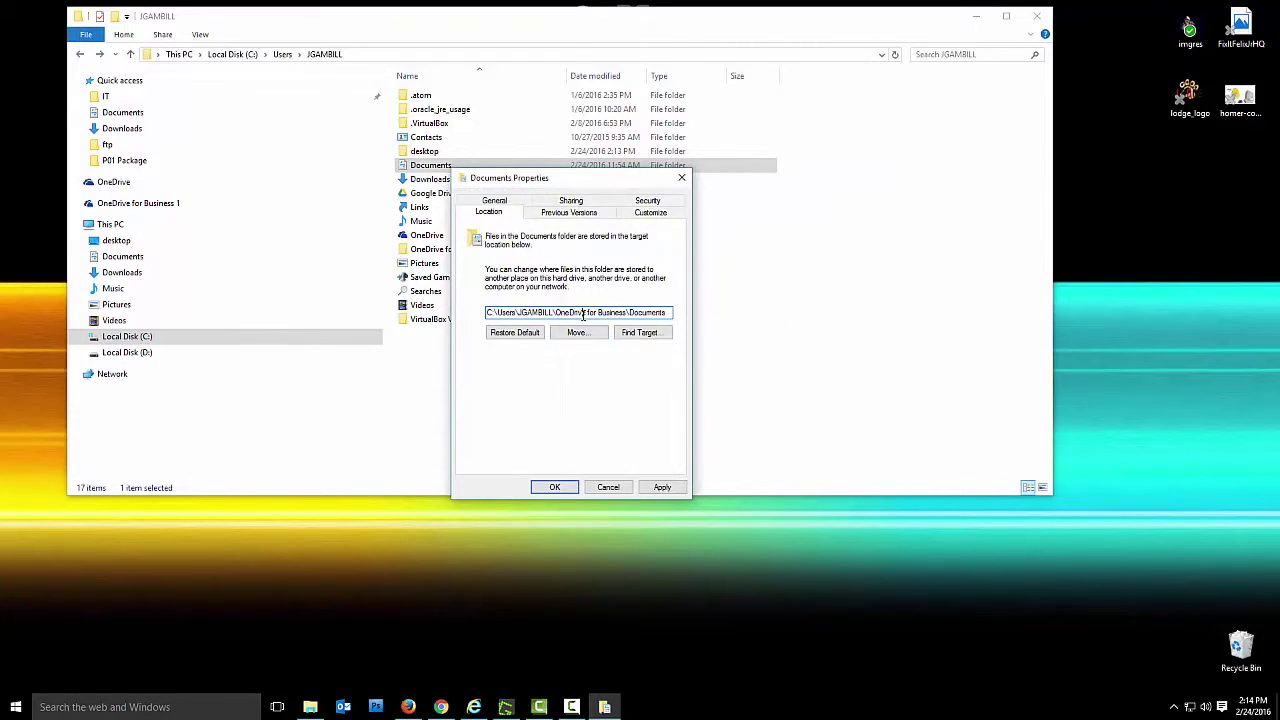
click(660, 487)
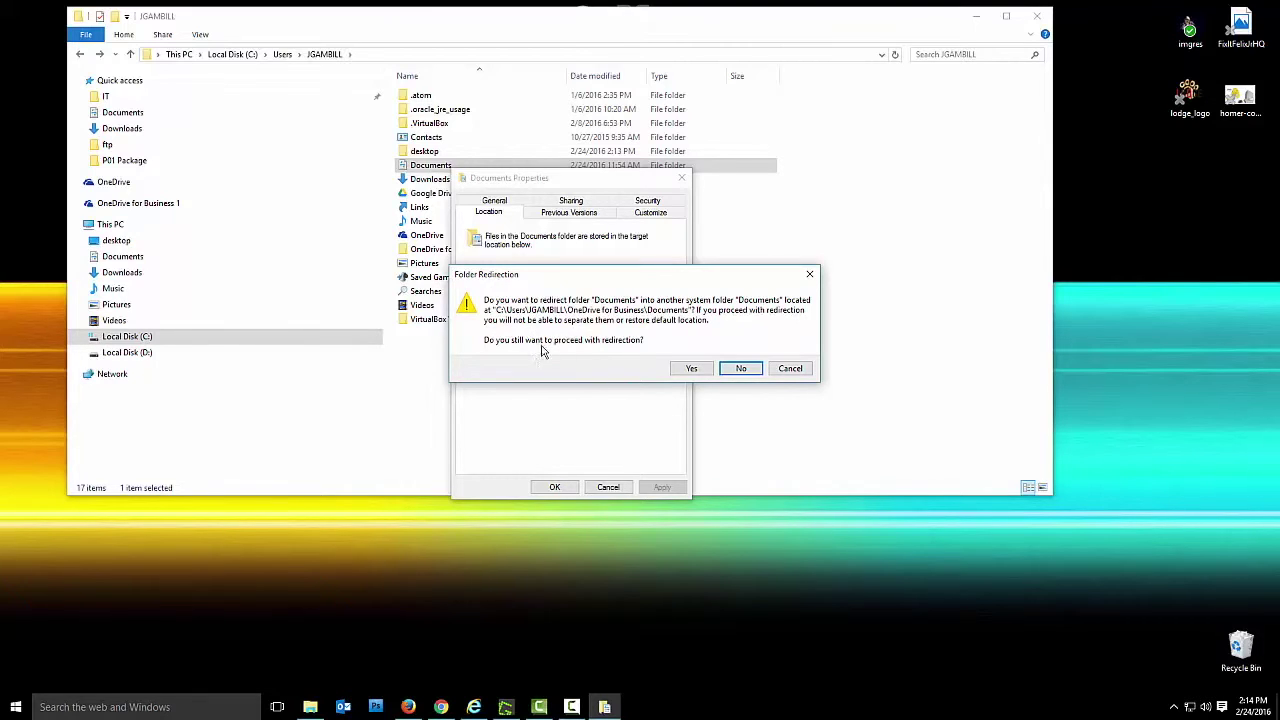
click(690, 370)
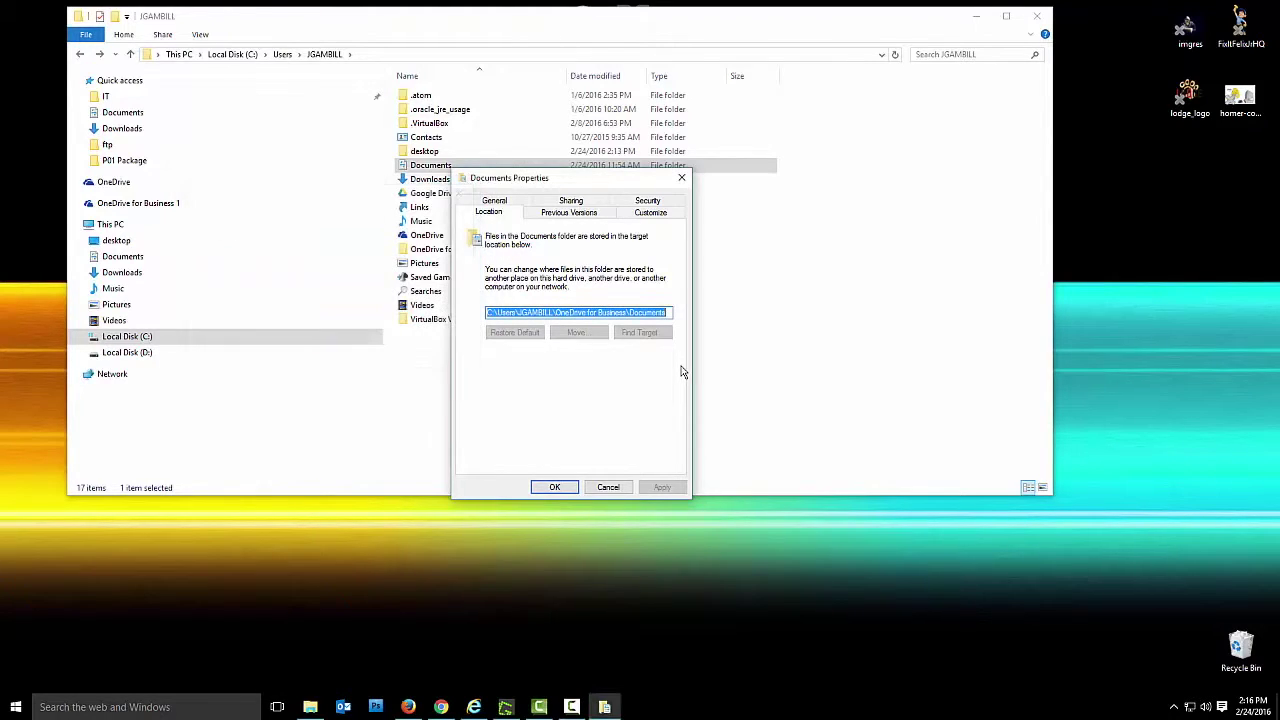
click(554, 487)
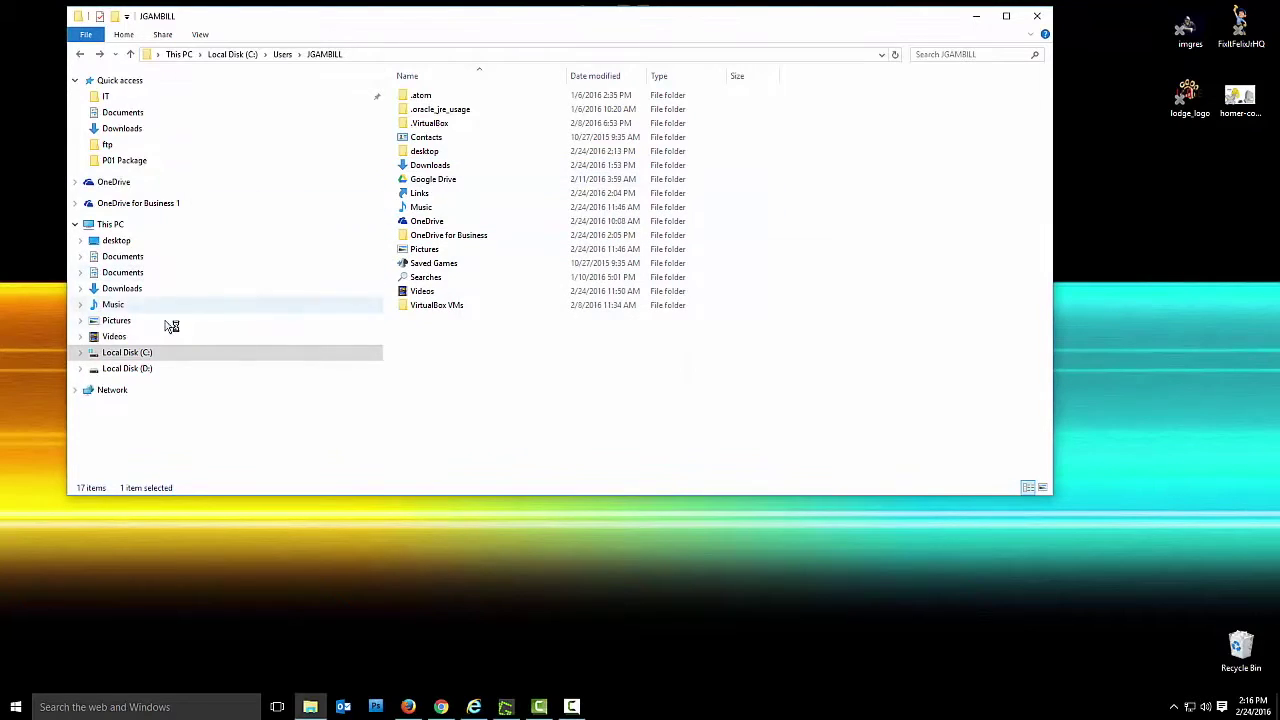
Inspect the Documents and Favorites folders in OneDrive for Business 1, and go back to the profile folder under Users.
click(168, 205)
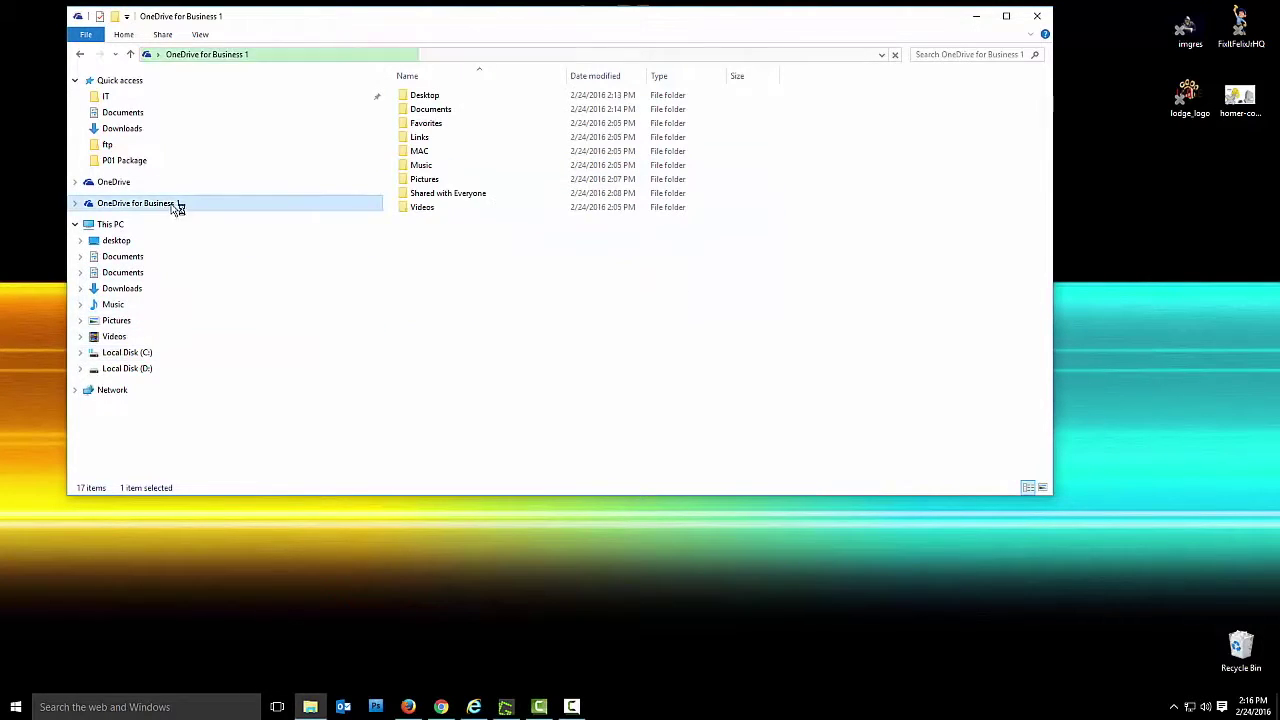
double_click(443, 110)
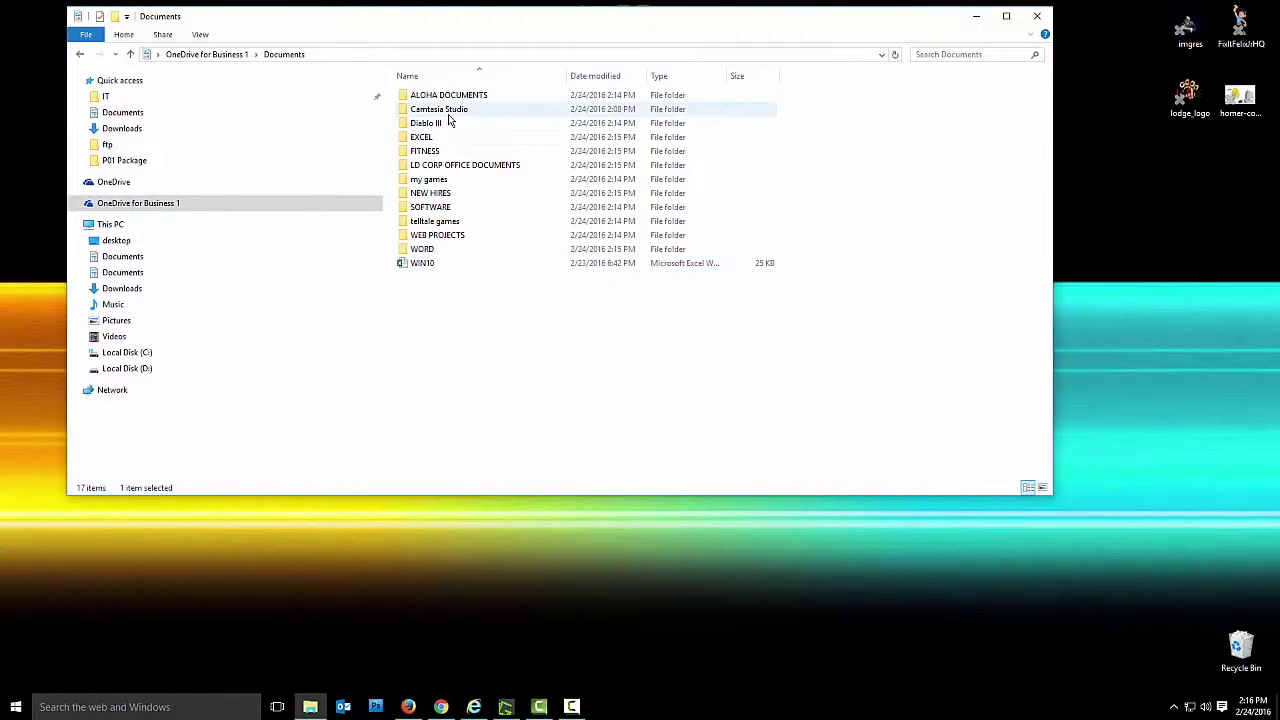
click(81, 56)
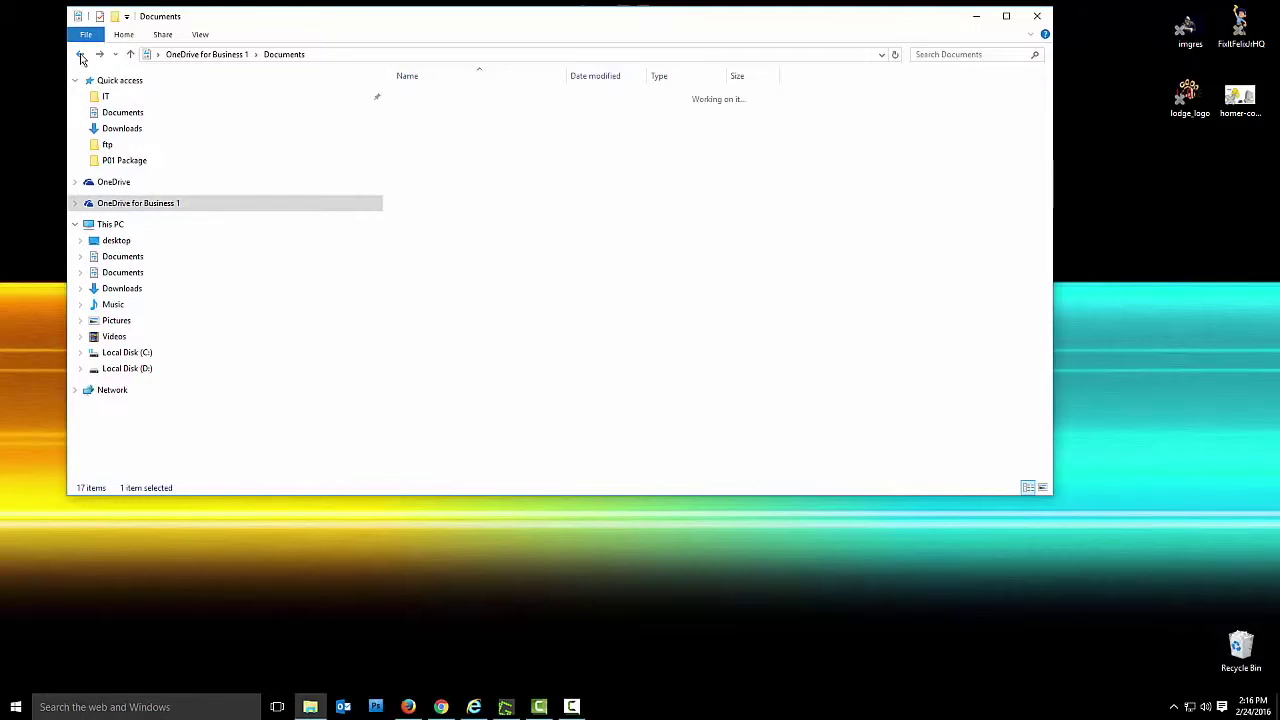
double_click(447, 126)
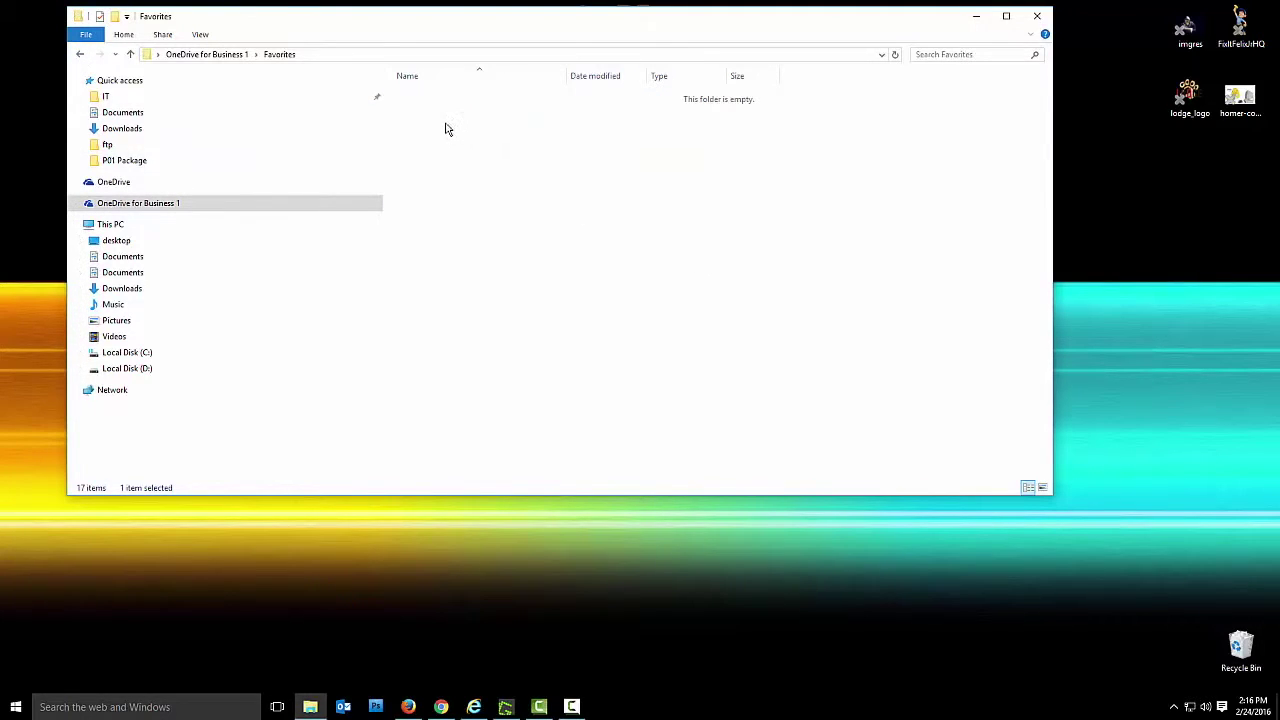
key(BackSpace)
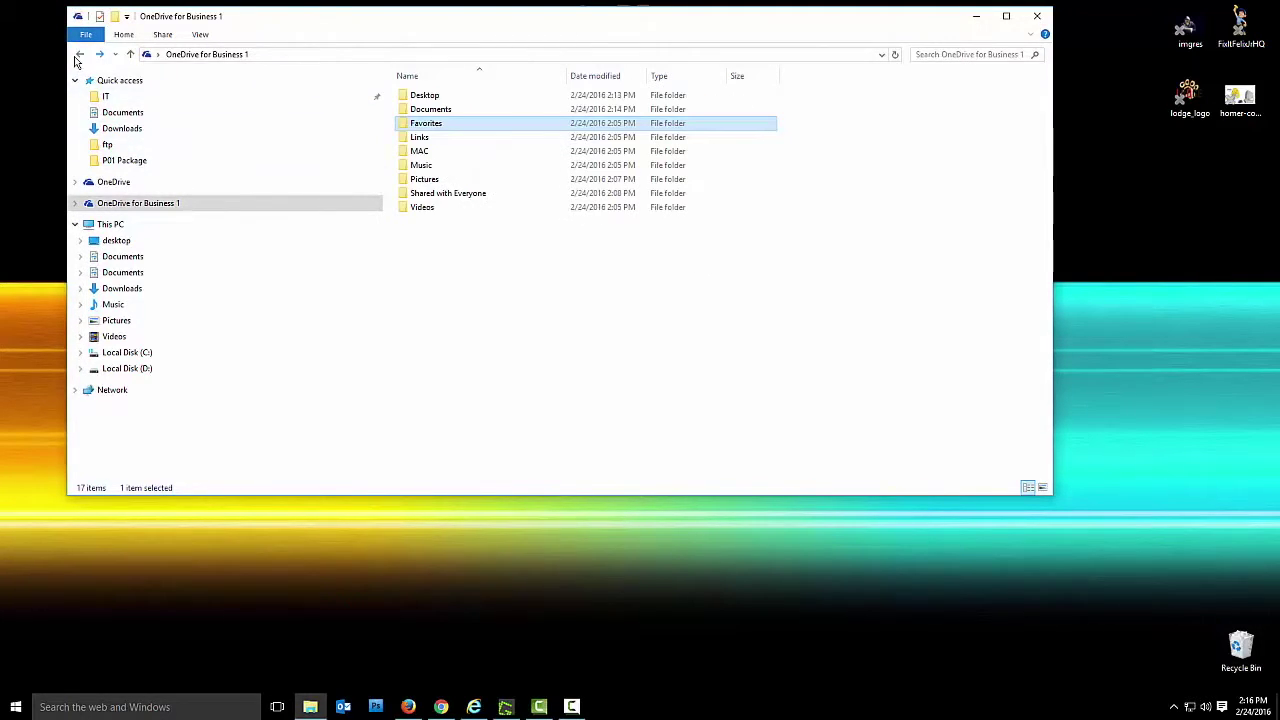
click(79, 55)
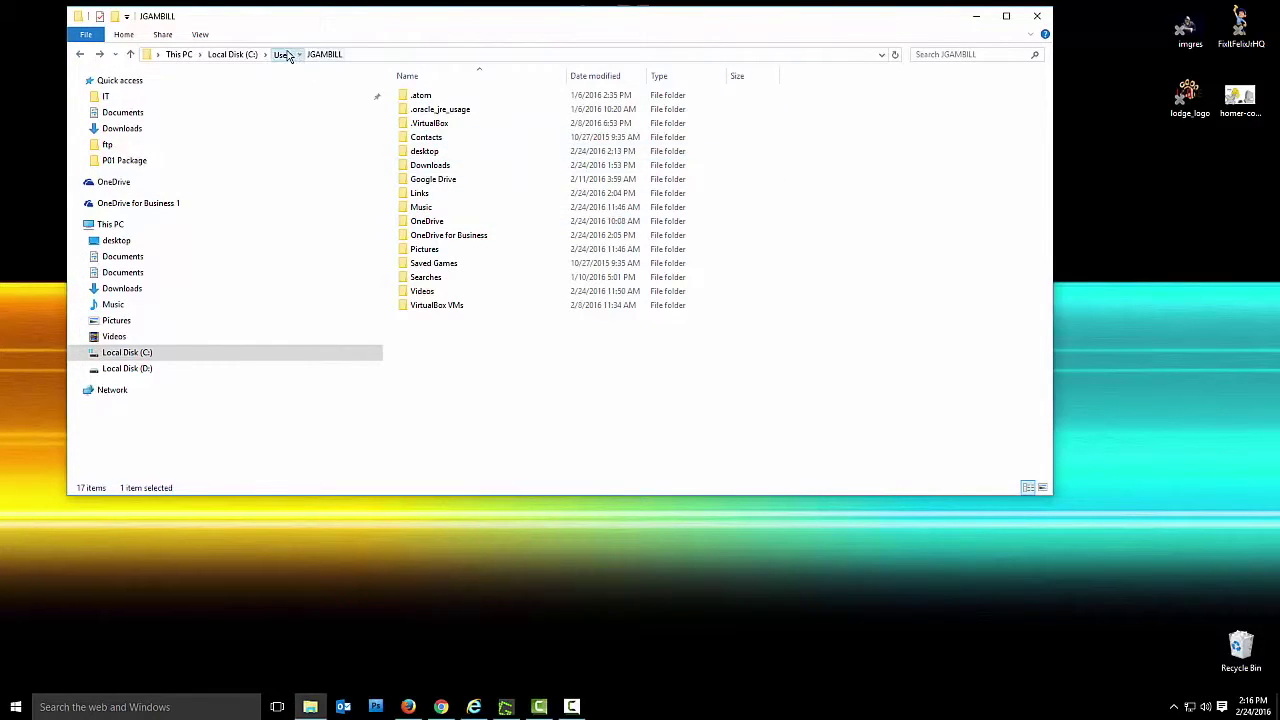
click(283, 54)
double_click(437, 140)
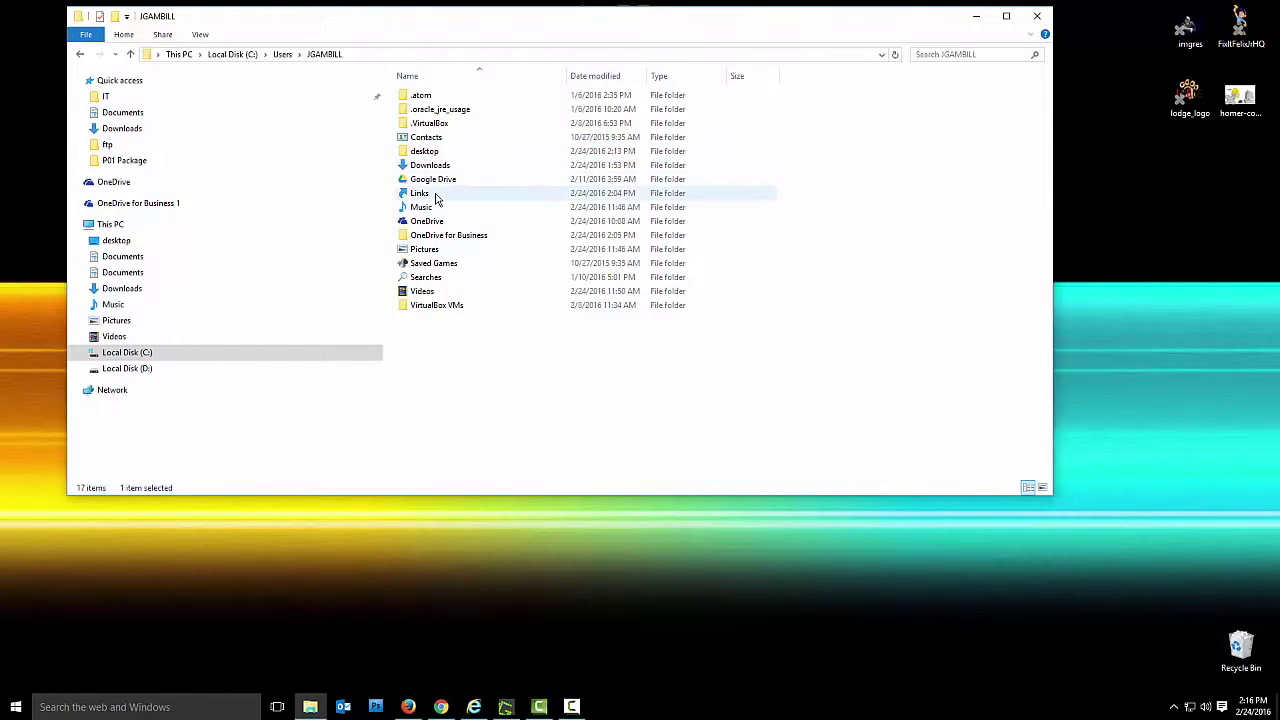
right_click(436, 193)
click(497, 406)
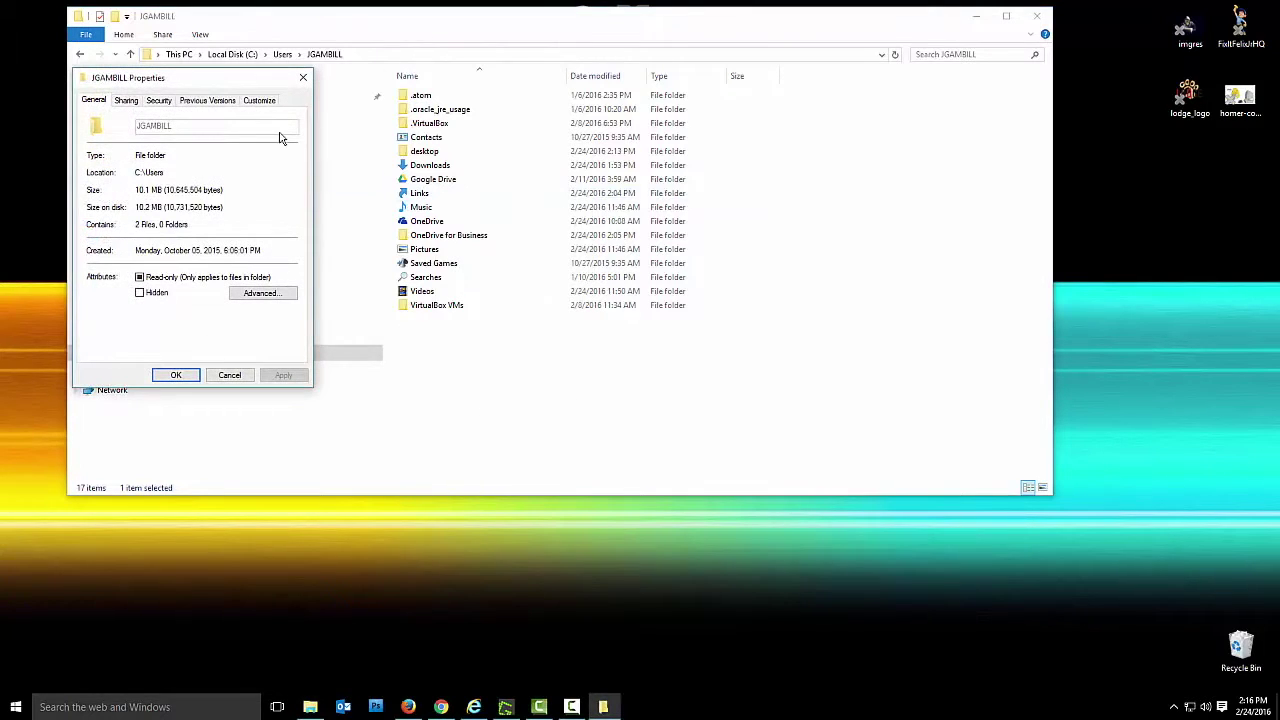
click(302, 79)
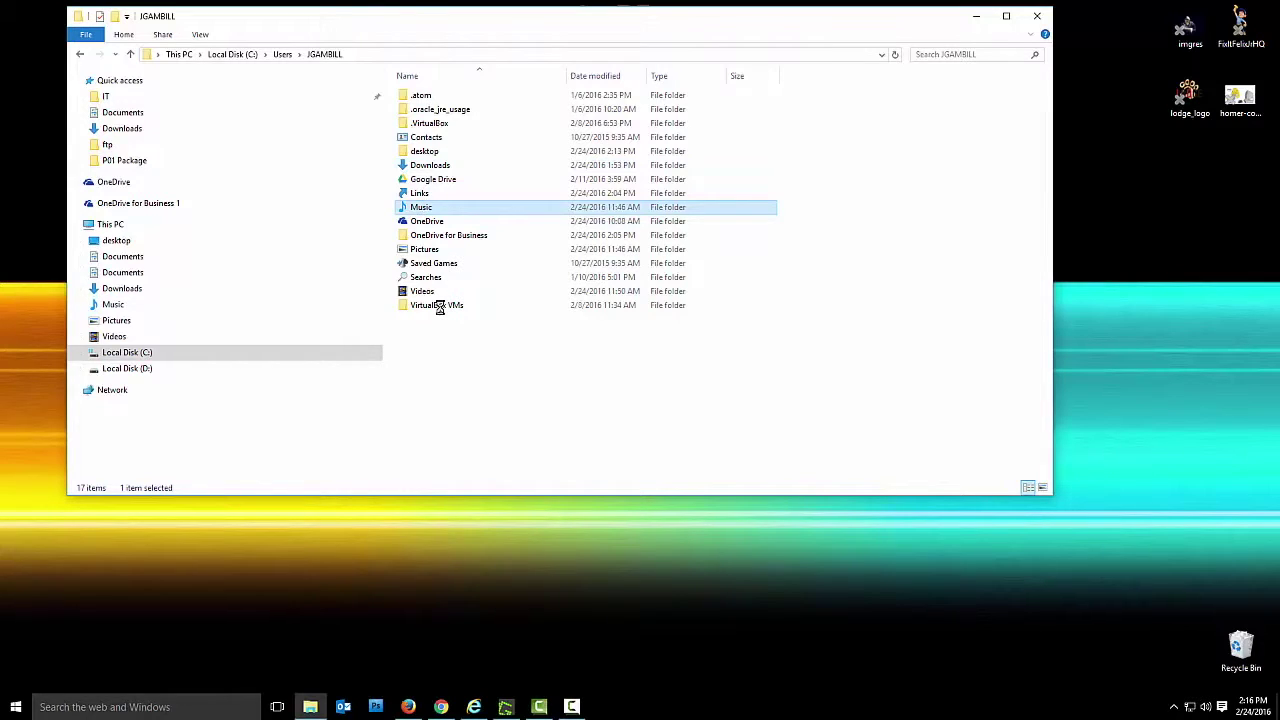
Relocate the profile's Music, Pictures and Videos folders to their matching folders in OneDrive for Business 1.
key(shift+F10)
click(476, 490)
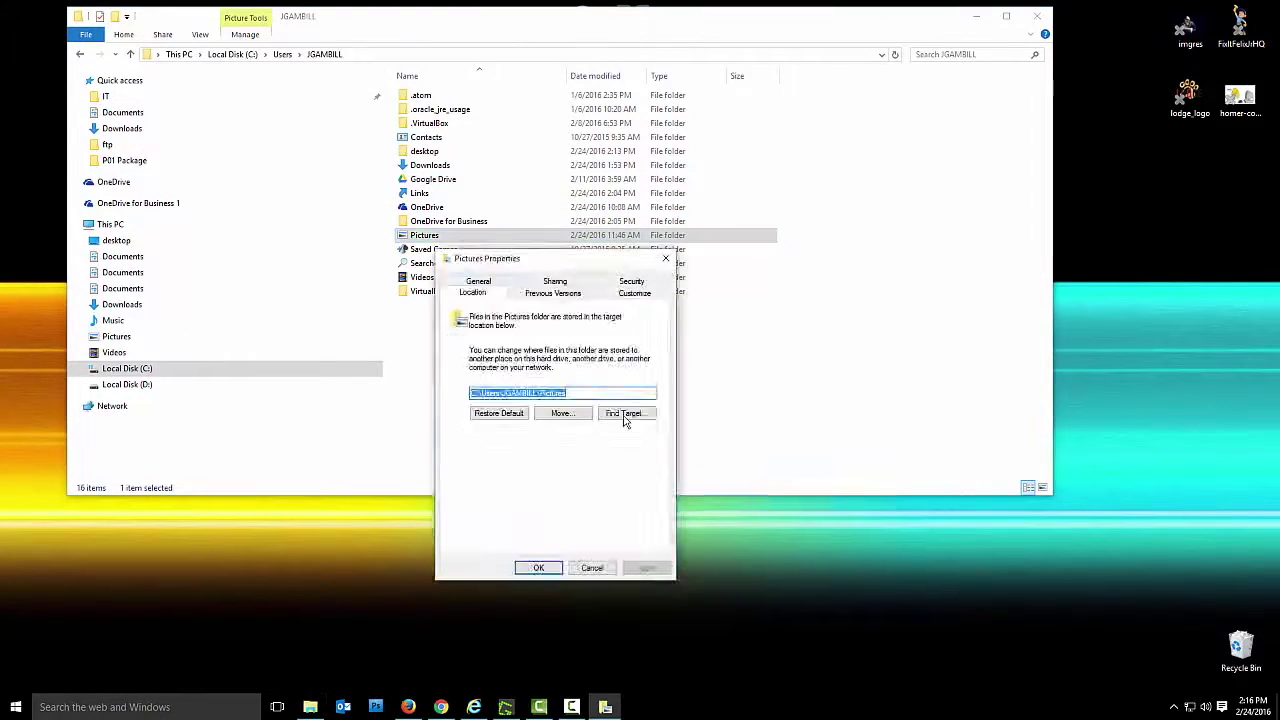
click(646, 568)
click(691, 378)
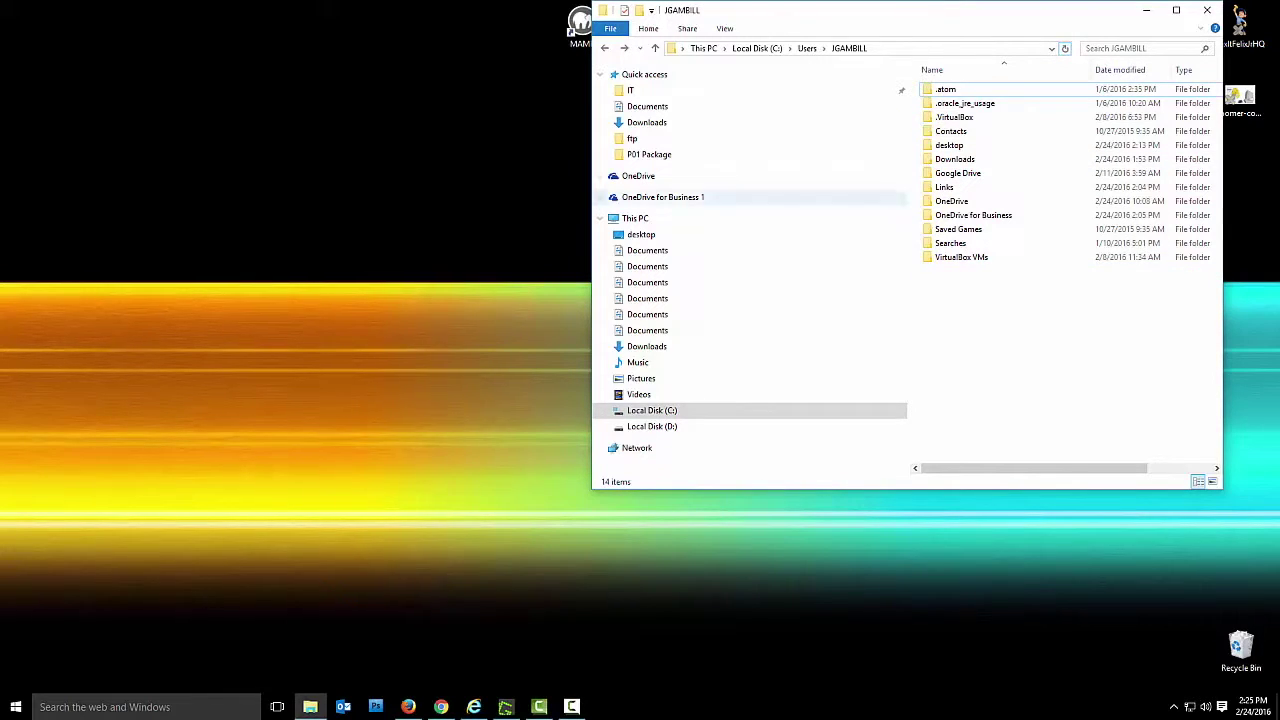
Check the contents of the Desktop and Documents folders in OneDrive for Business 1.
click(663, 197)
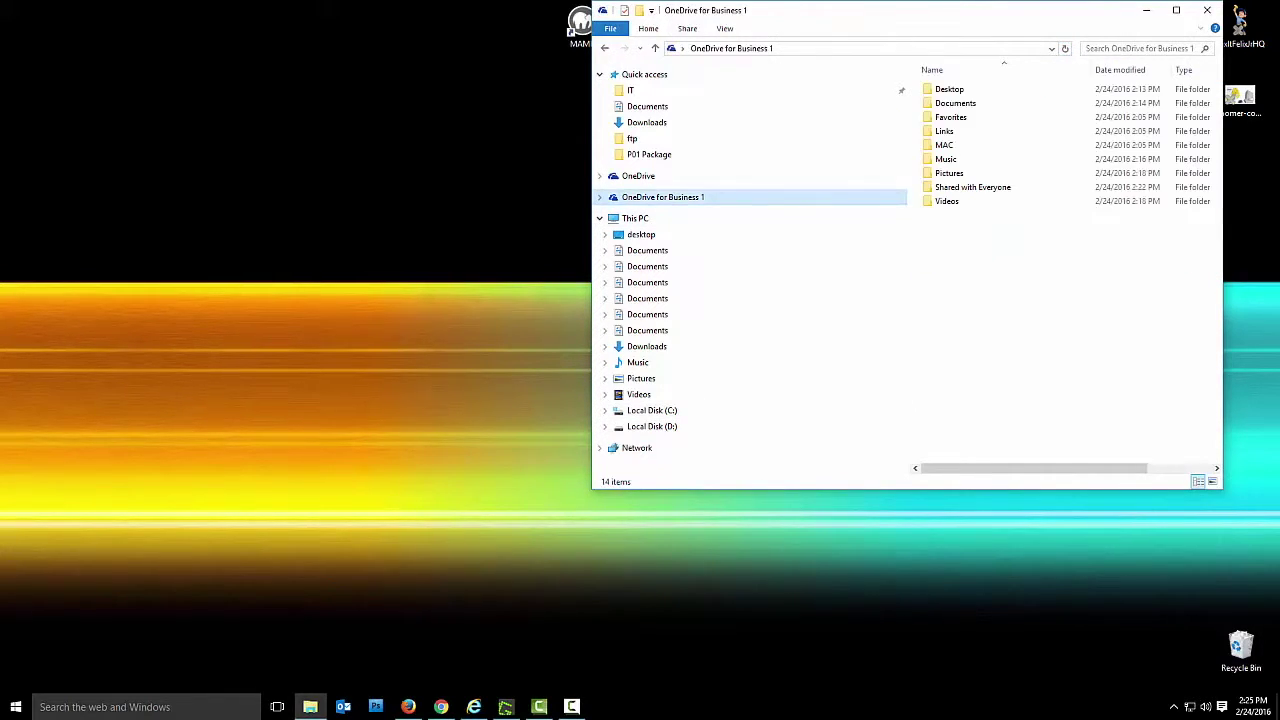
double_click(949, 89)
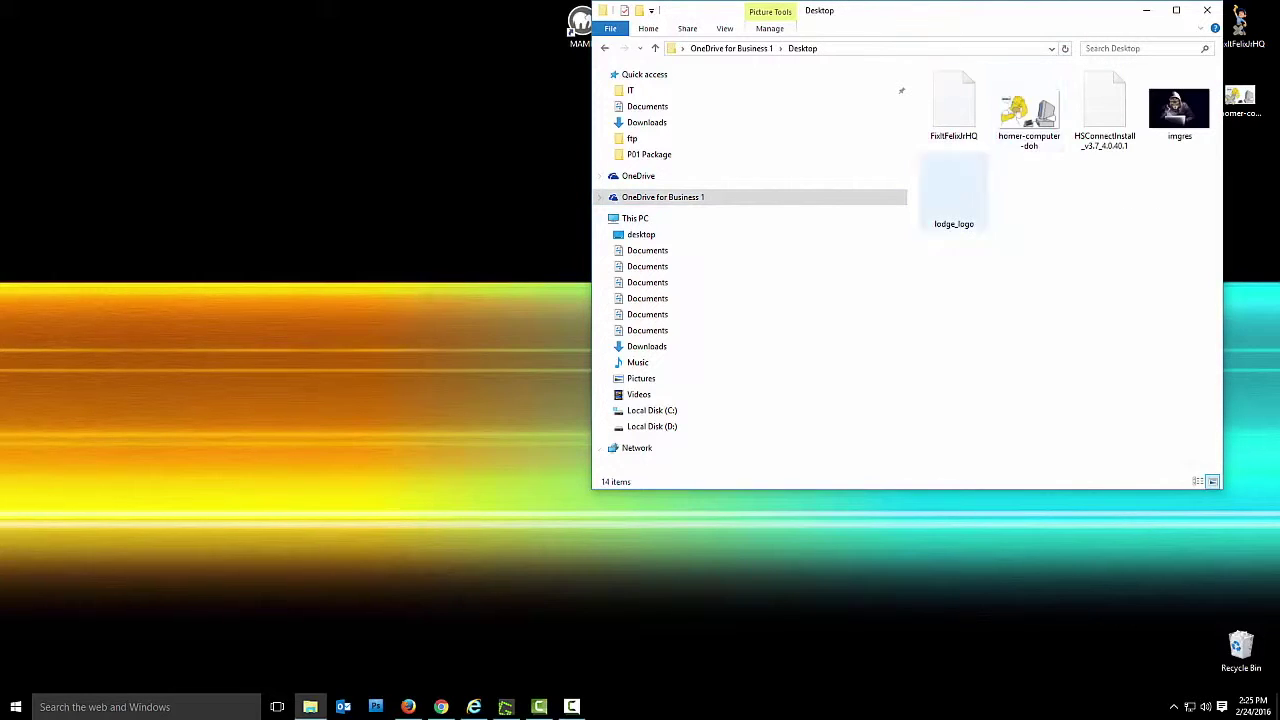
drag(900, 10, 653, 53)
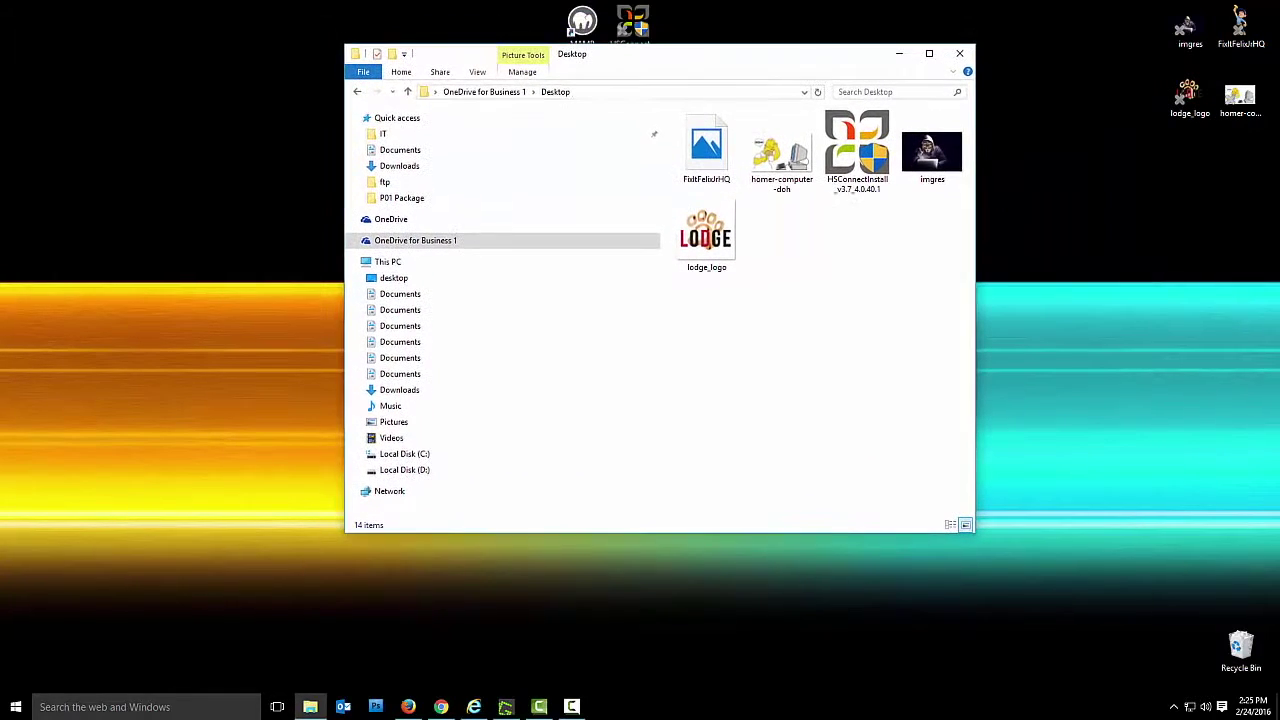
click(357, 91)
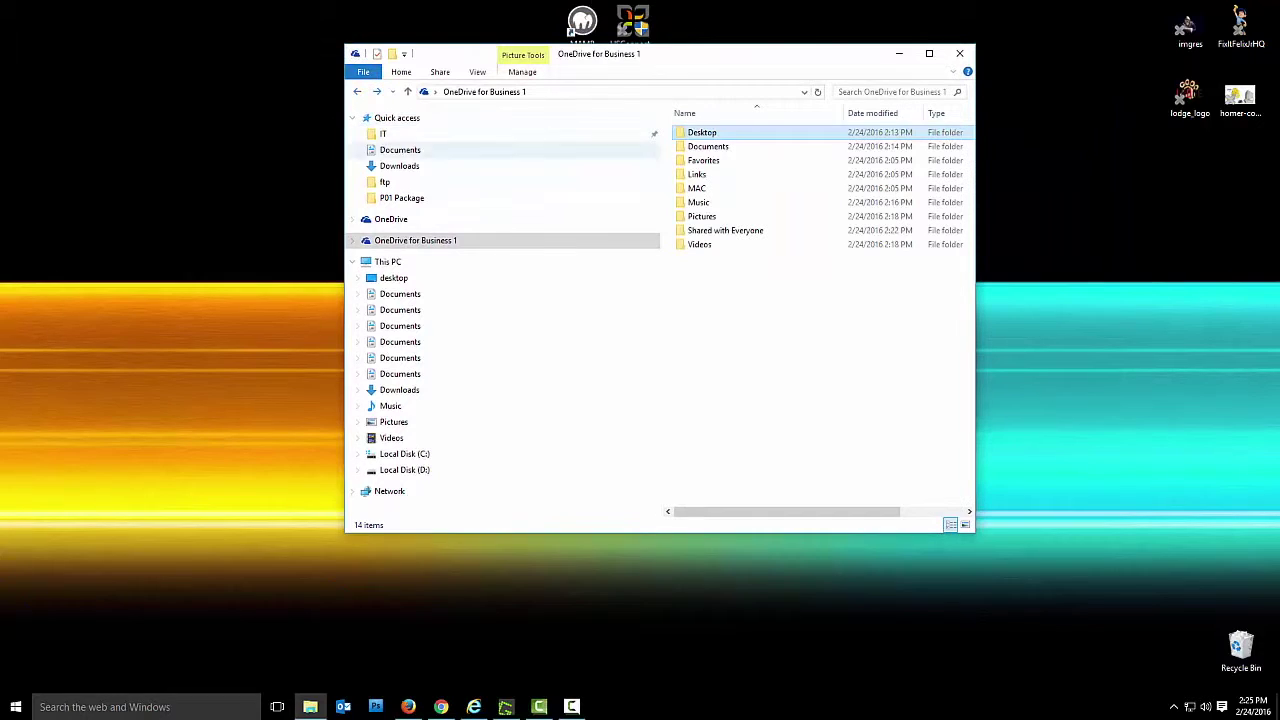
double_click(708, 146)
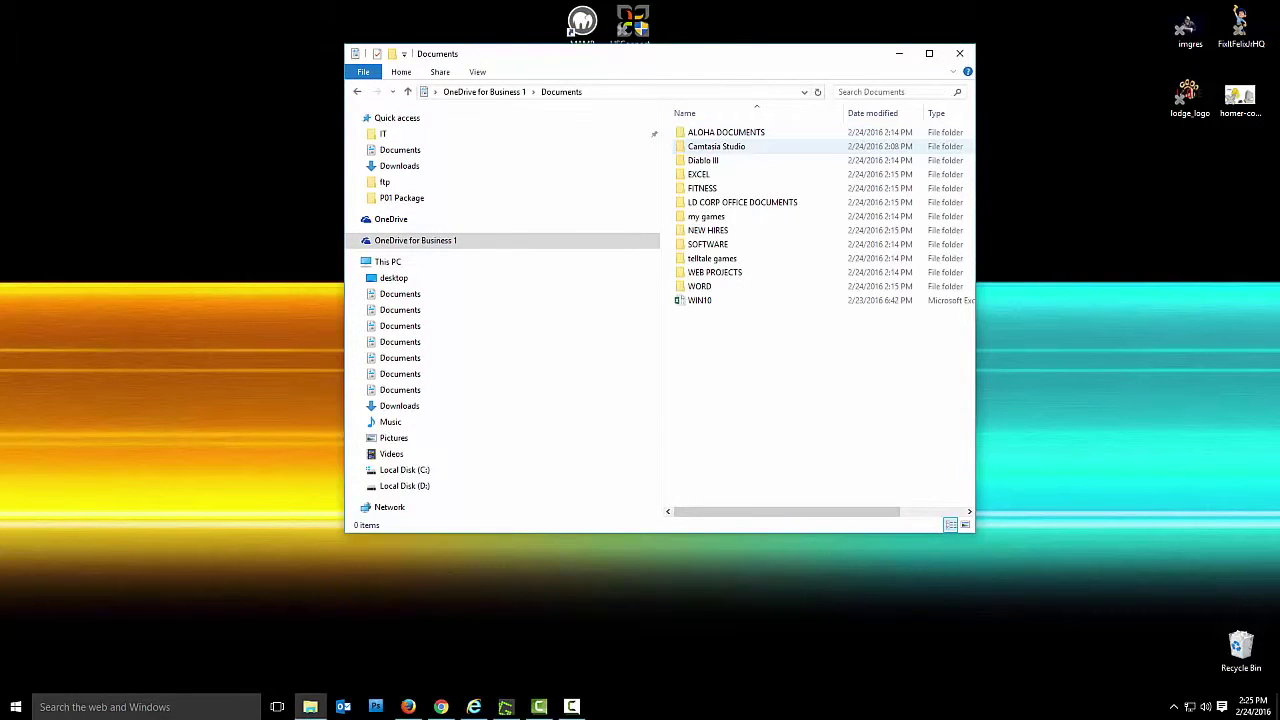
click(357, 91)
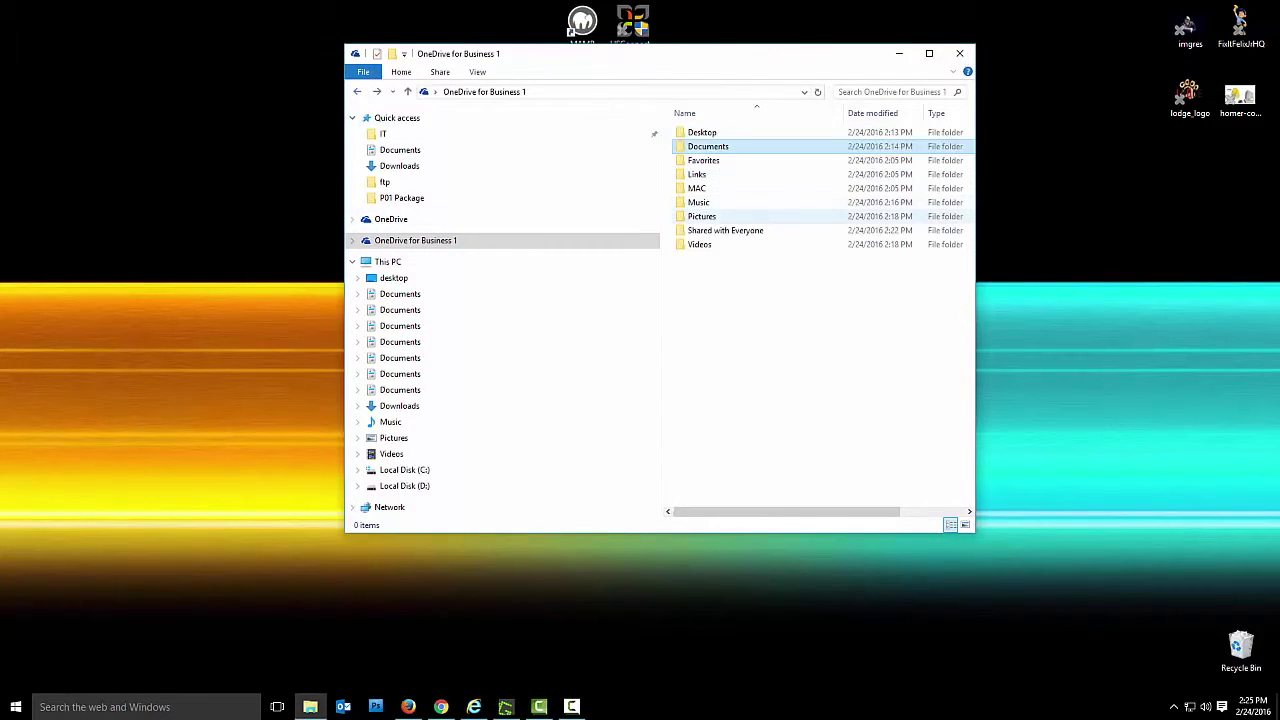
Check the contents of the Videos and Pictures folders in OneDrive for Business 1, and close the file window.
double_click(700, 244)
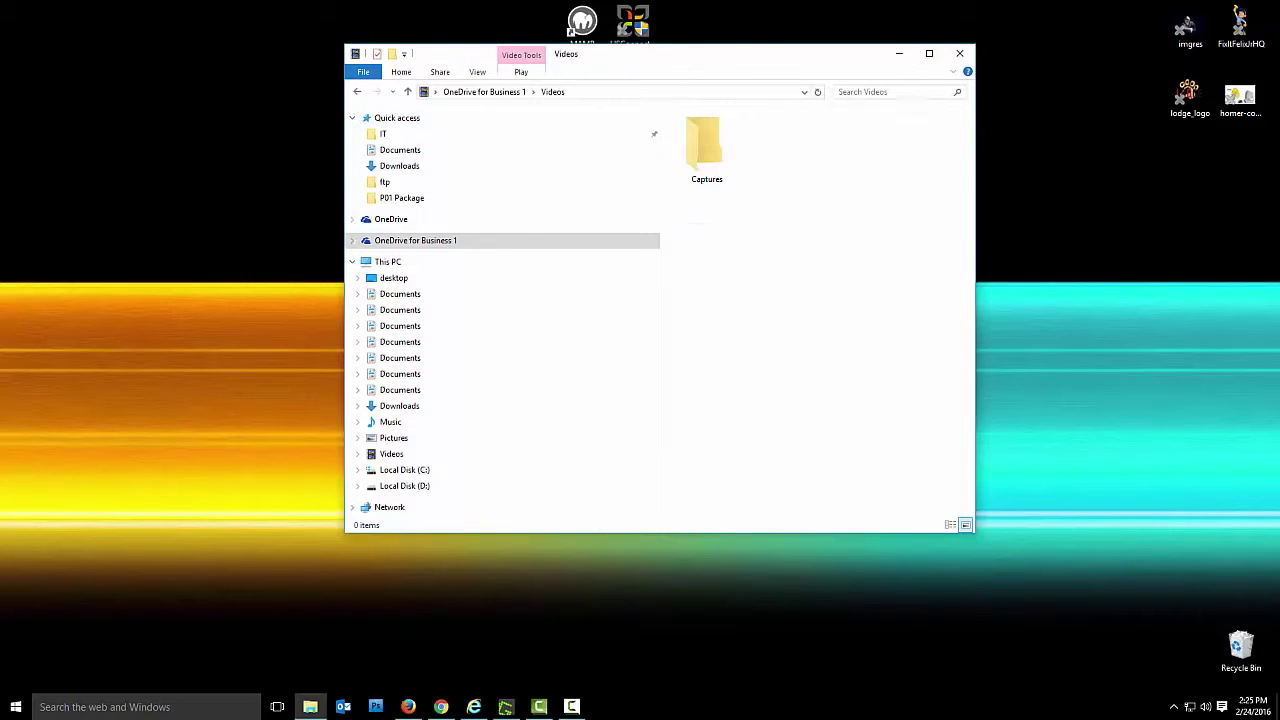
key(alt+Left)
key(Up)
key(Up)
key(Return)
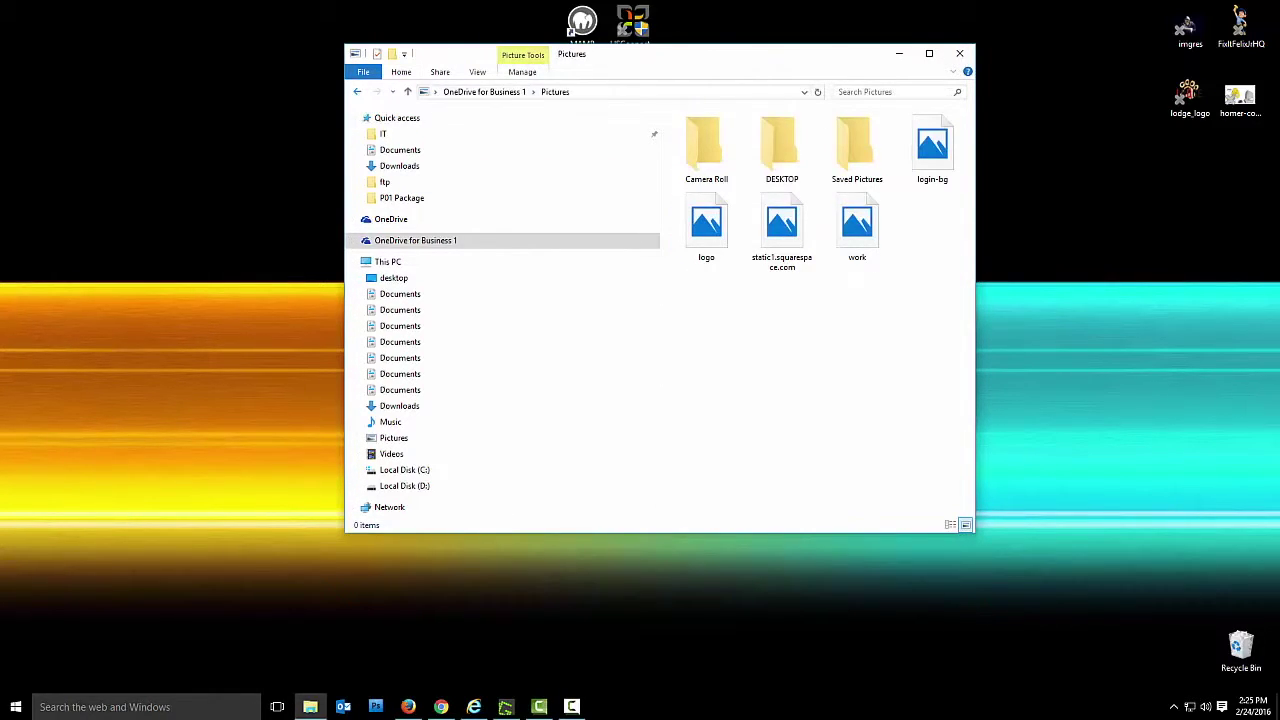
key(alt+Left)
key(alt+F4)
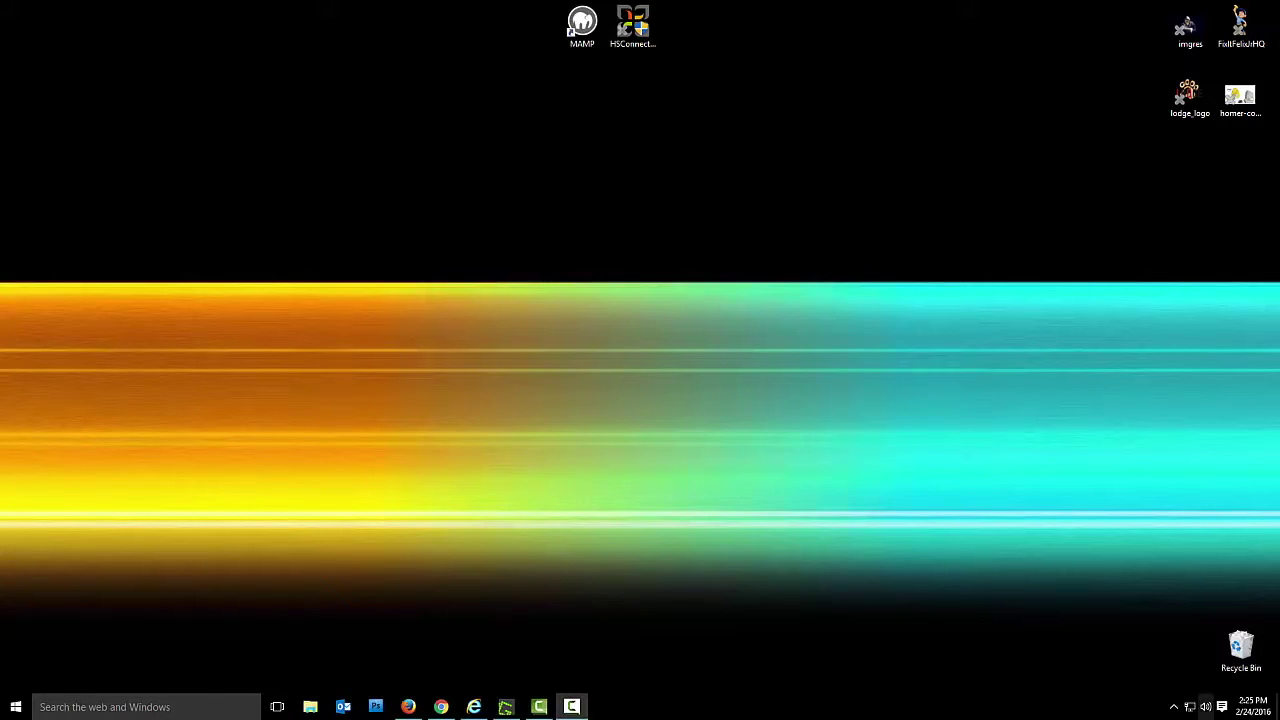
Check the OneDrive for Business sync status among the hidden notification icons and display its sync options.
mouse_move(1134, 654)
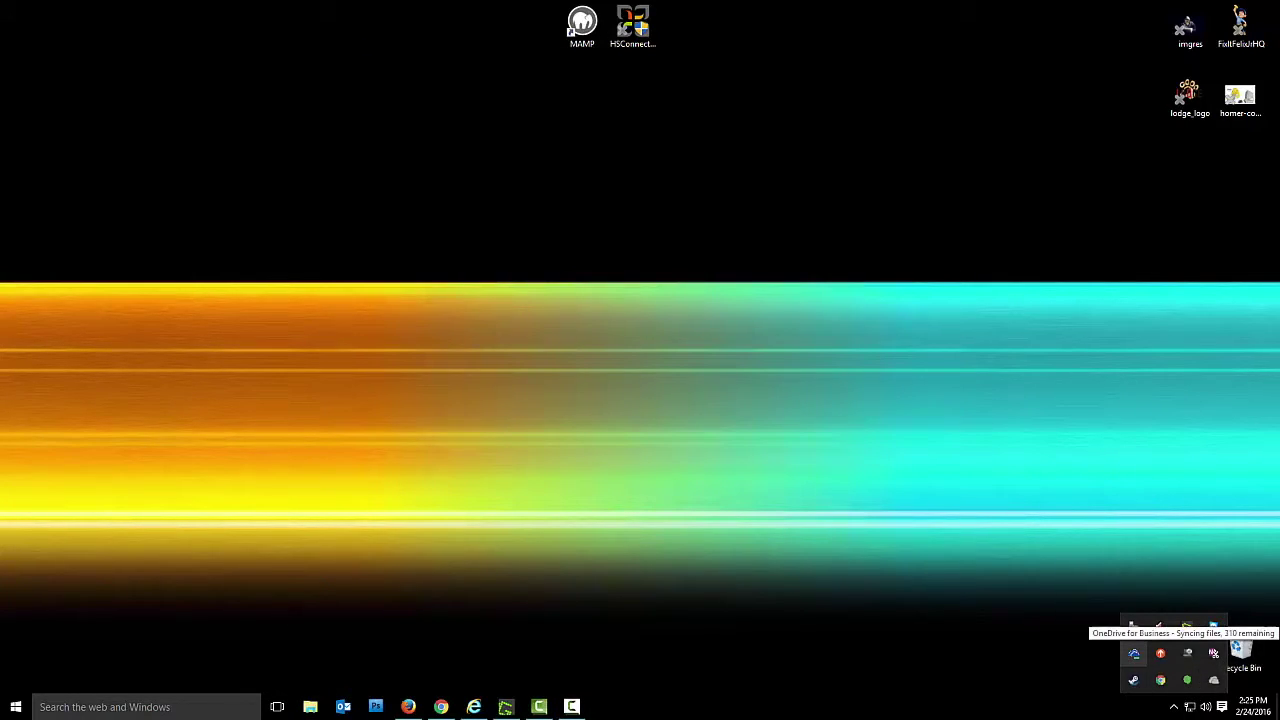
right_click(1134, 654)
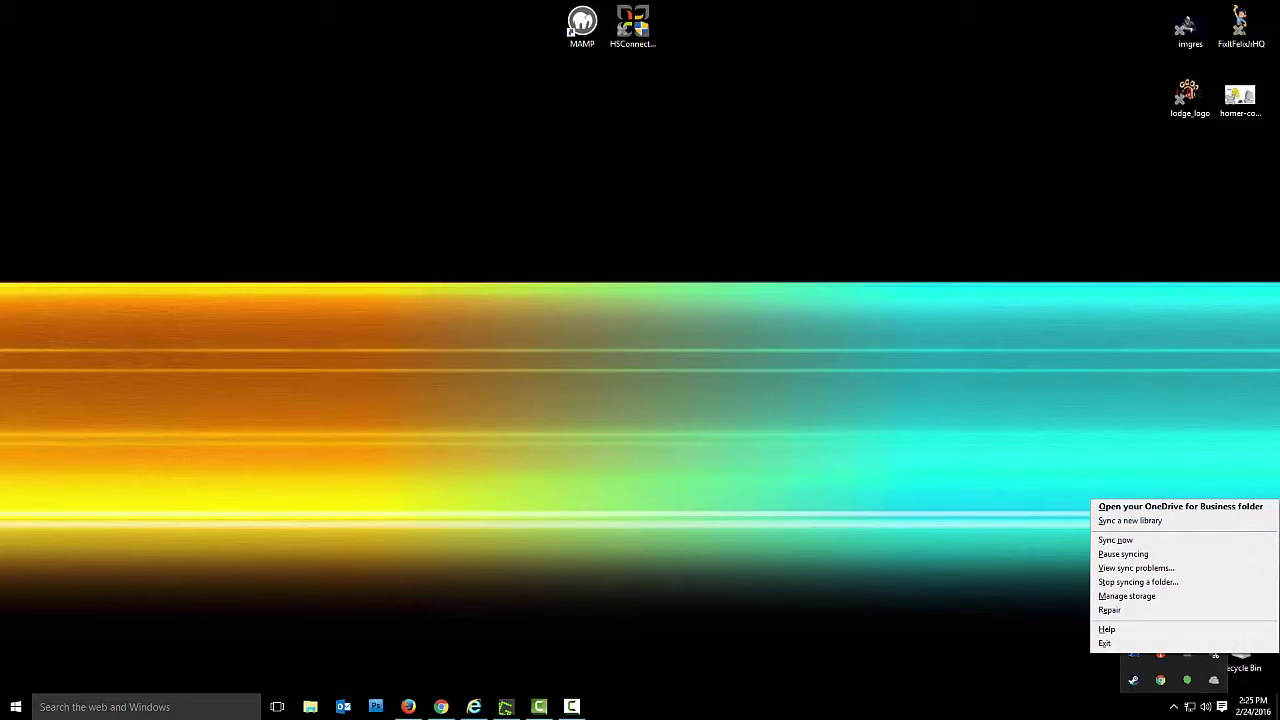
Review the OneDrive for Business sync problems, checking the error and resolution for each listed file, and close the list.
click(1135, 568)
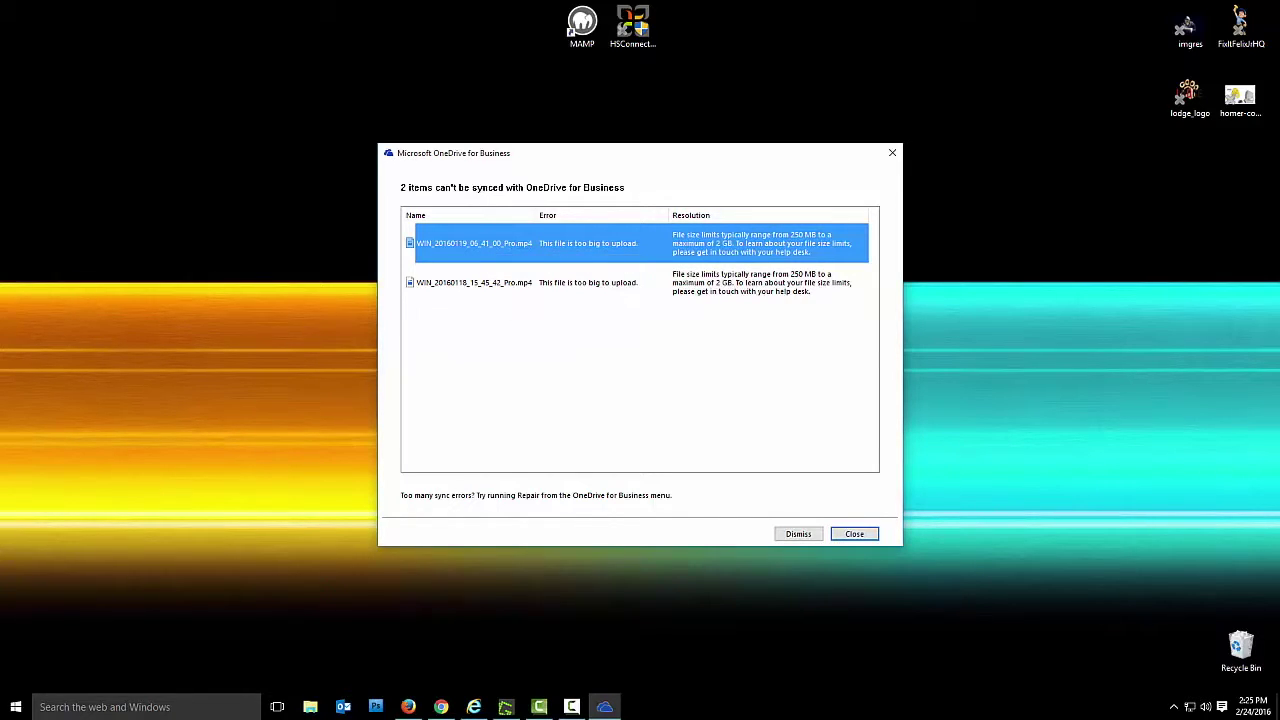
click(470, 283)
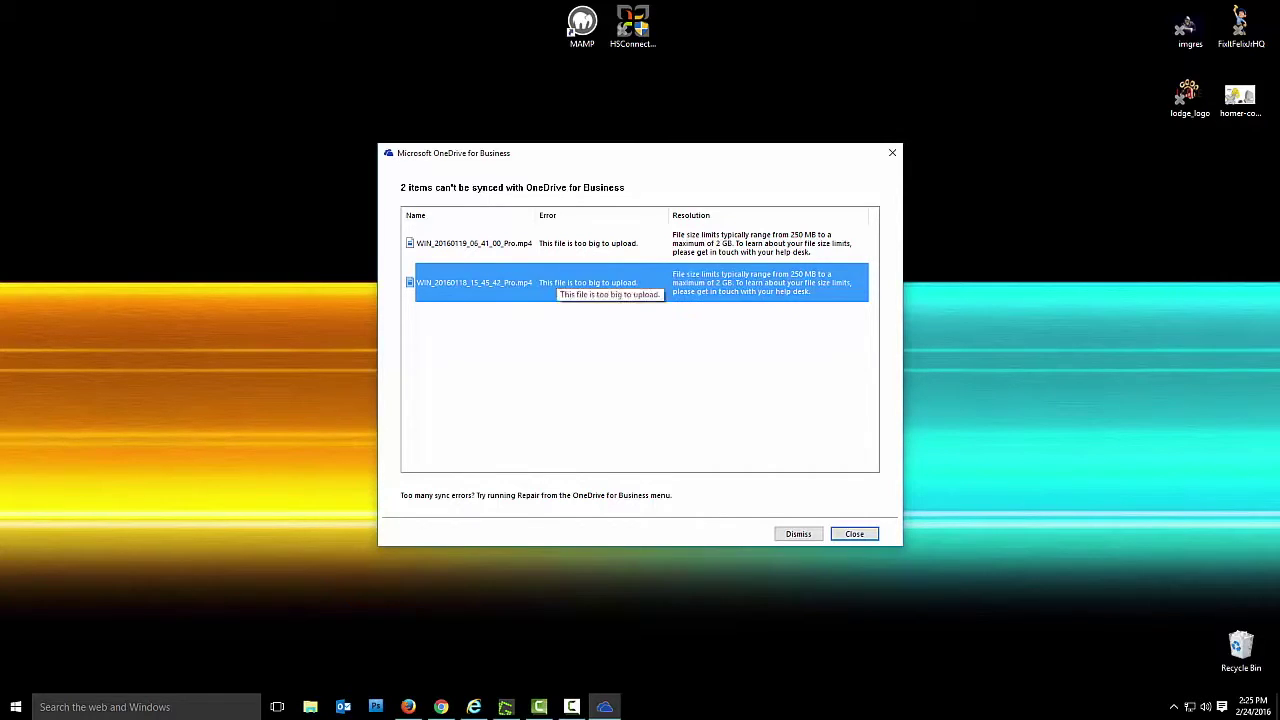
click(470, 243)
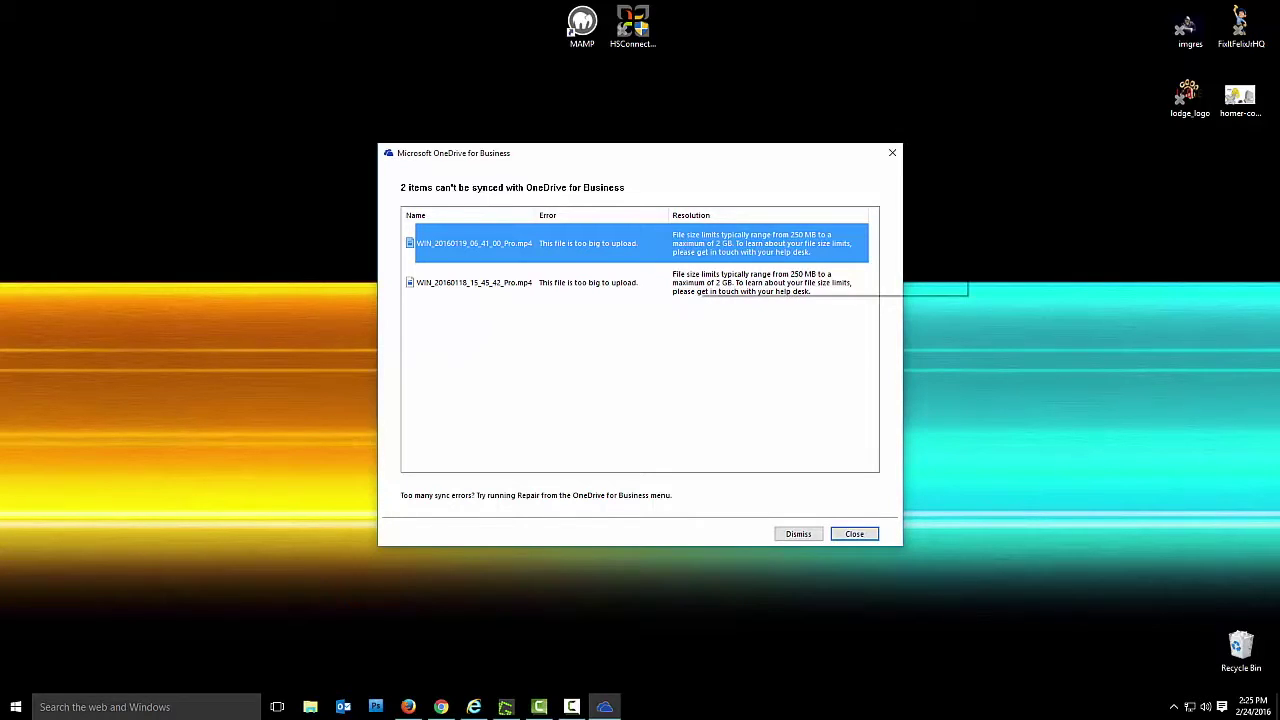
click(700, 283)
click(643, 240)
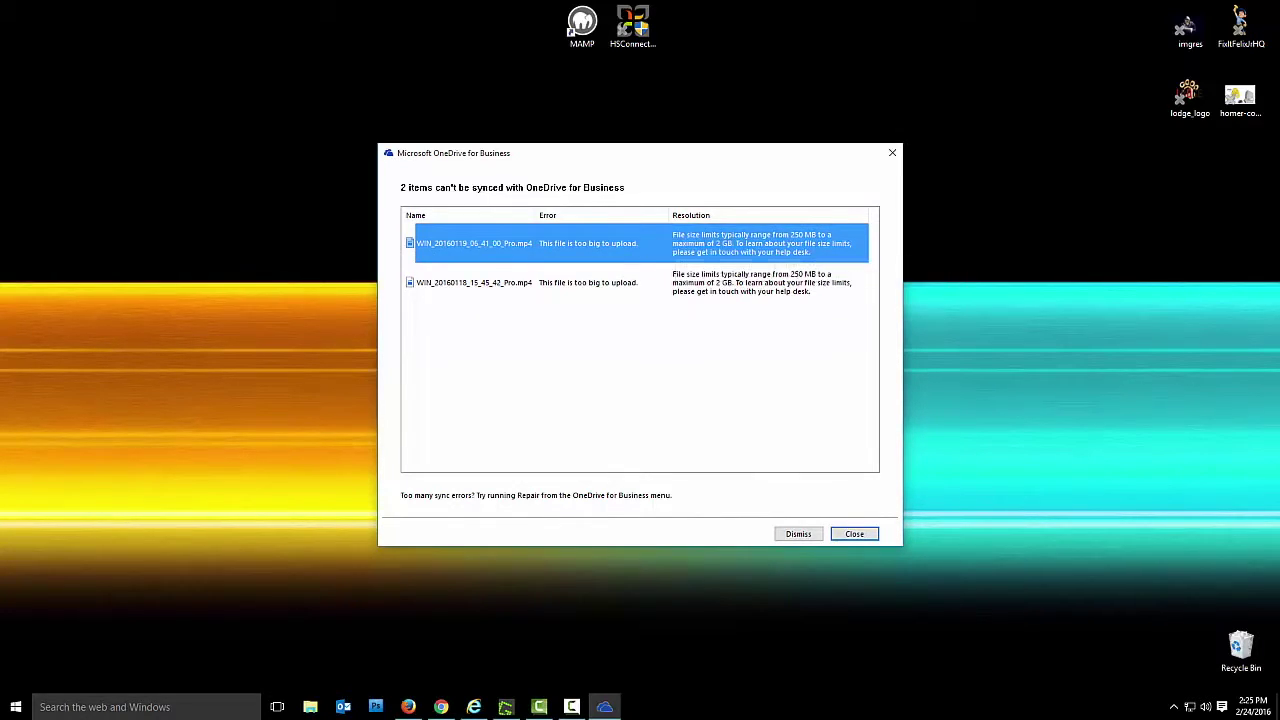
click(854, 534)
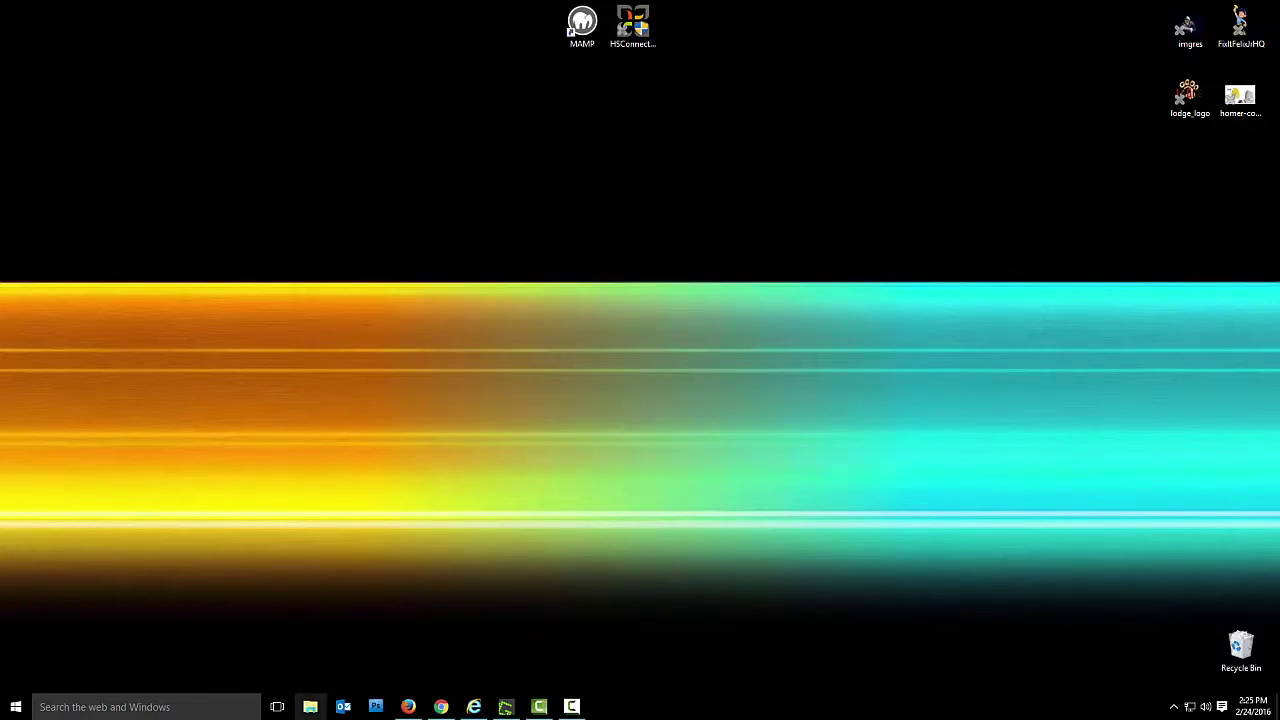
Check the Camera Roll folder inside Pictures in OneDrive for Business 1, and close the file window.
click(310, 707)
click(433, 258)
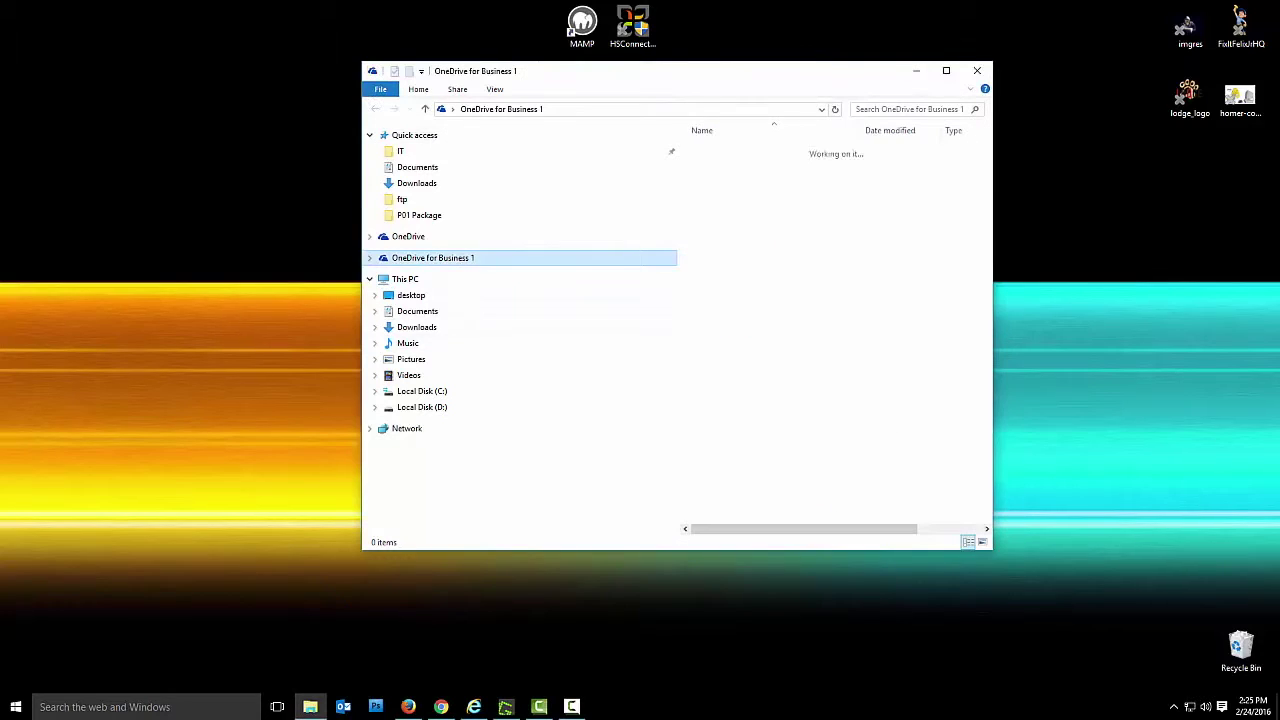
click(719, 234)
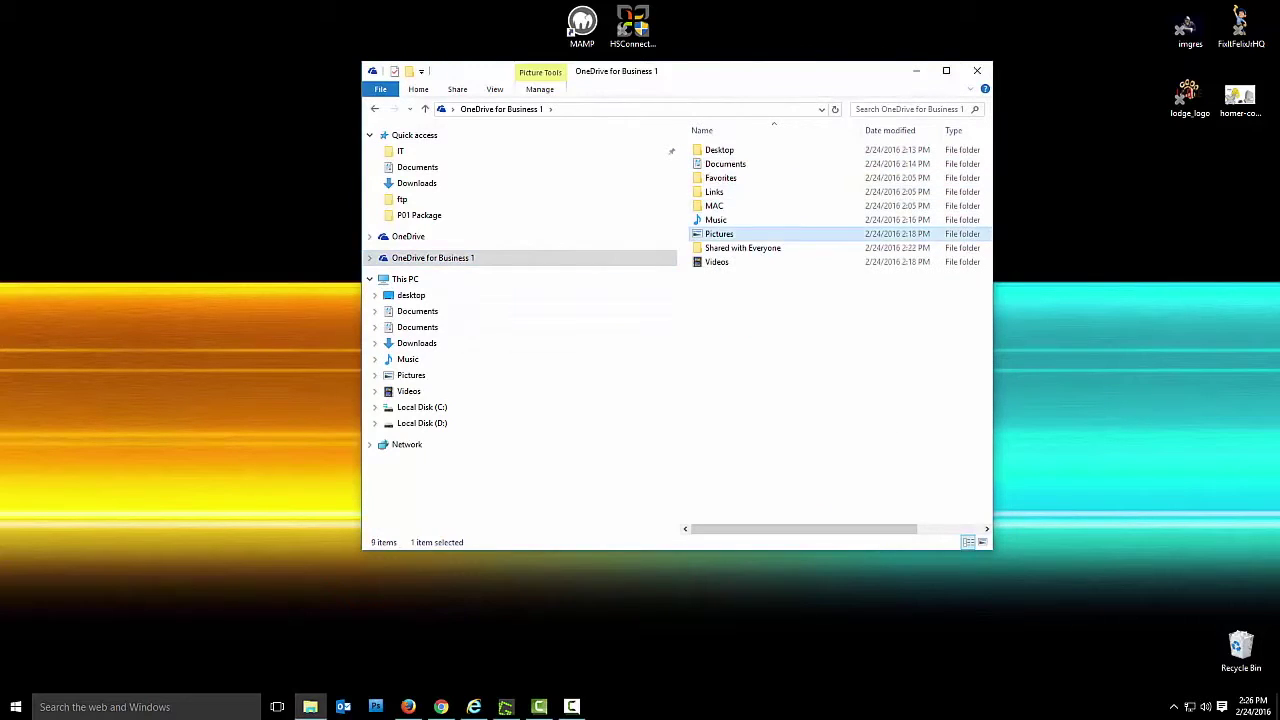
double_click(719, 234)
double_click(723, 165)
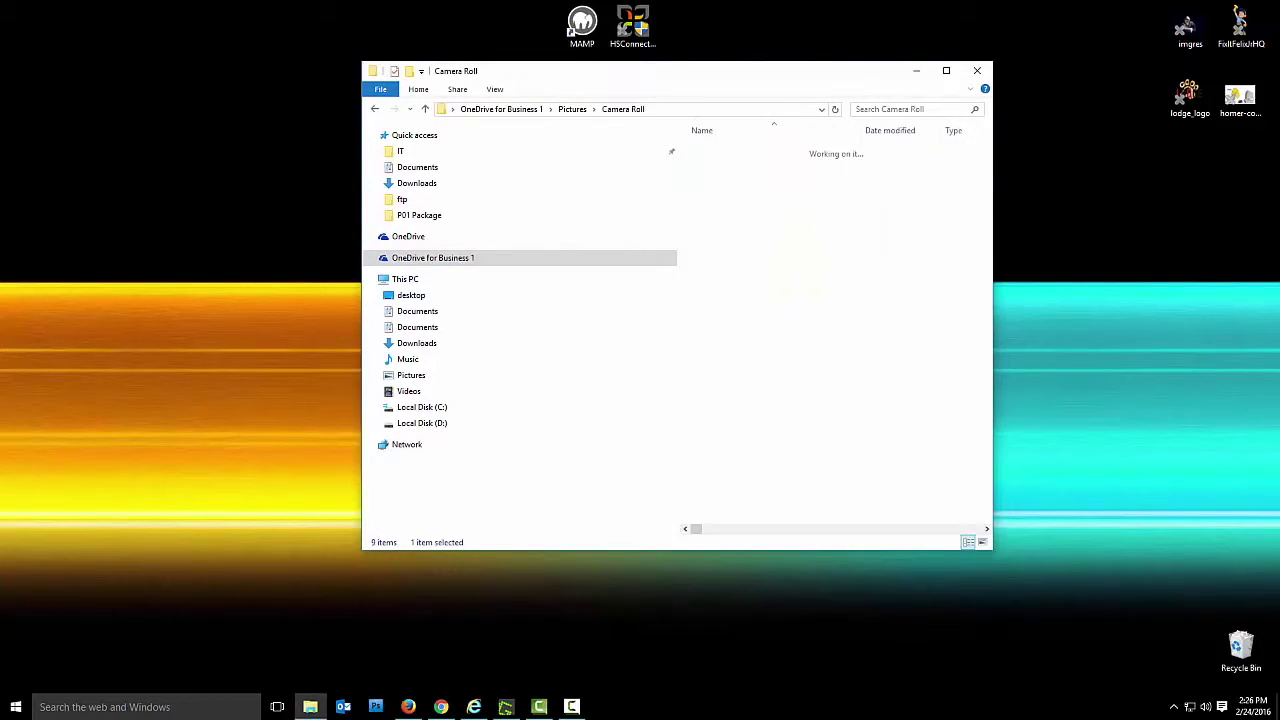
key(alt+F4)
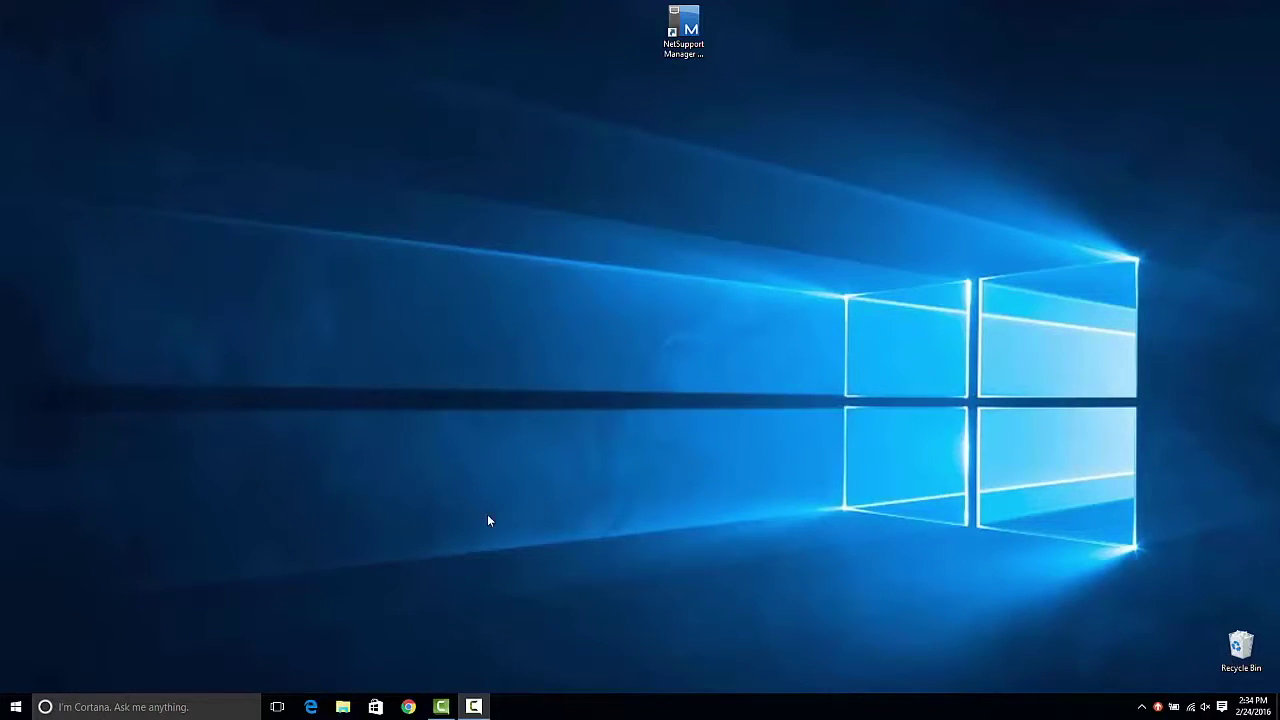
On the second computer, open OneDrive - Lazy Dog Restaurant and Bar and check the contents of its Desktop folder.
click(343, 707)
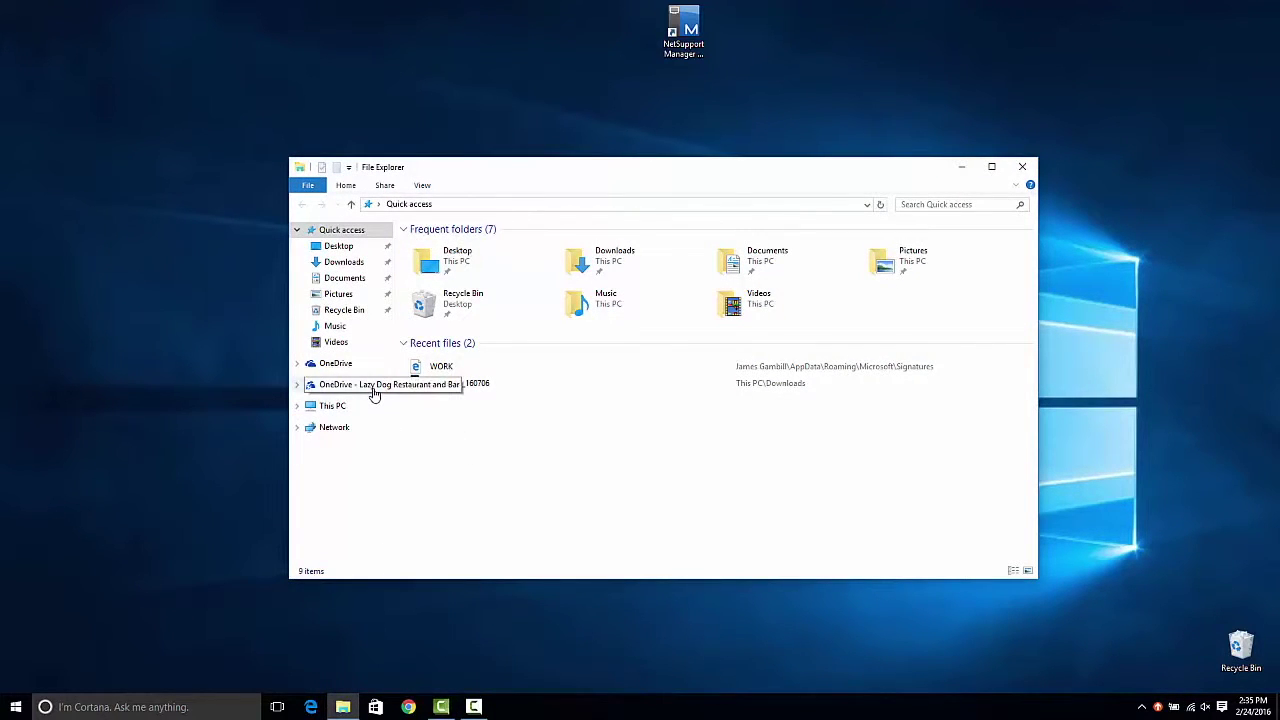
click(445, 390)
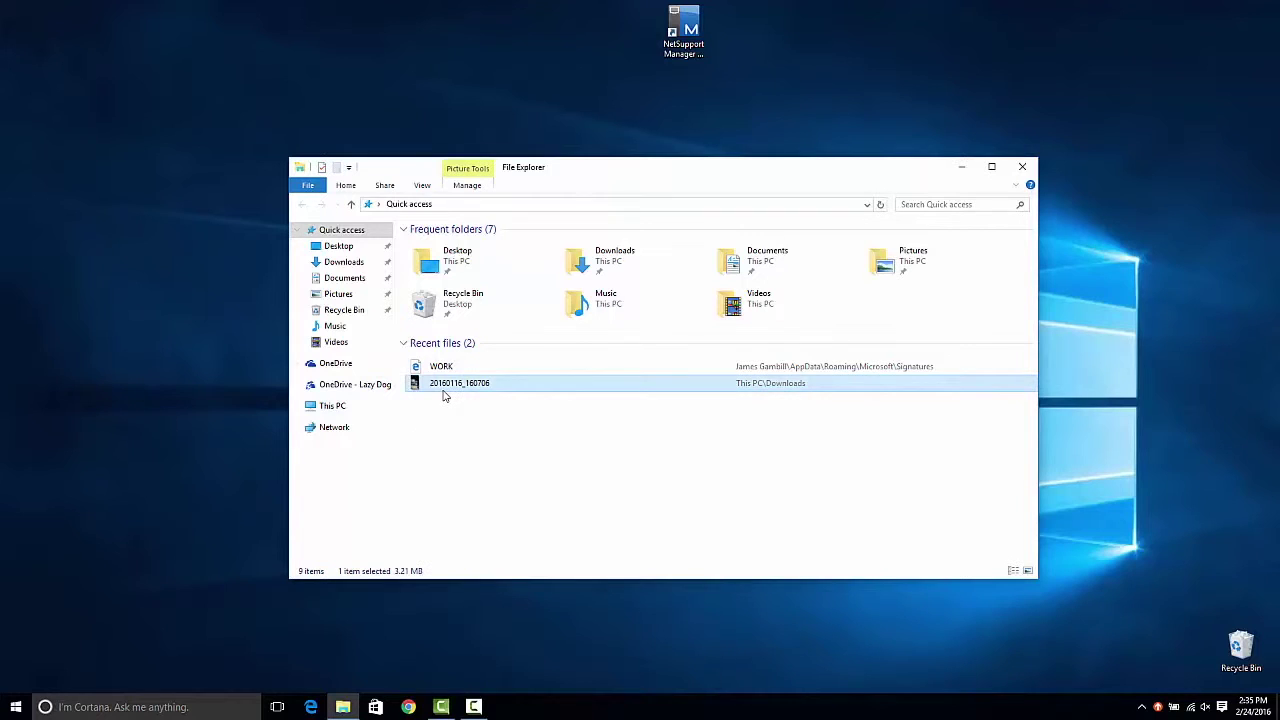
click(374, 388)
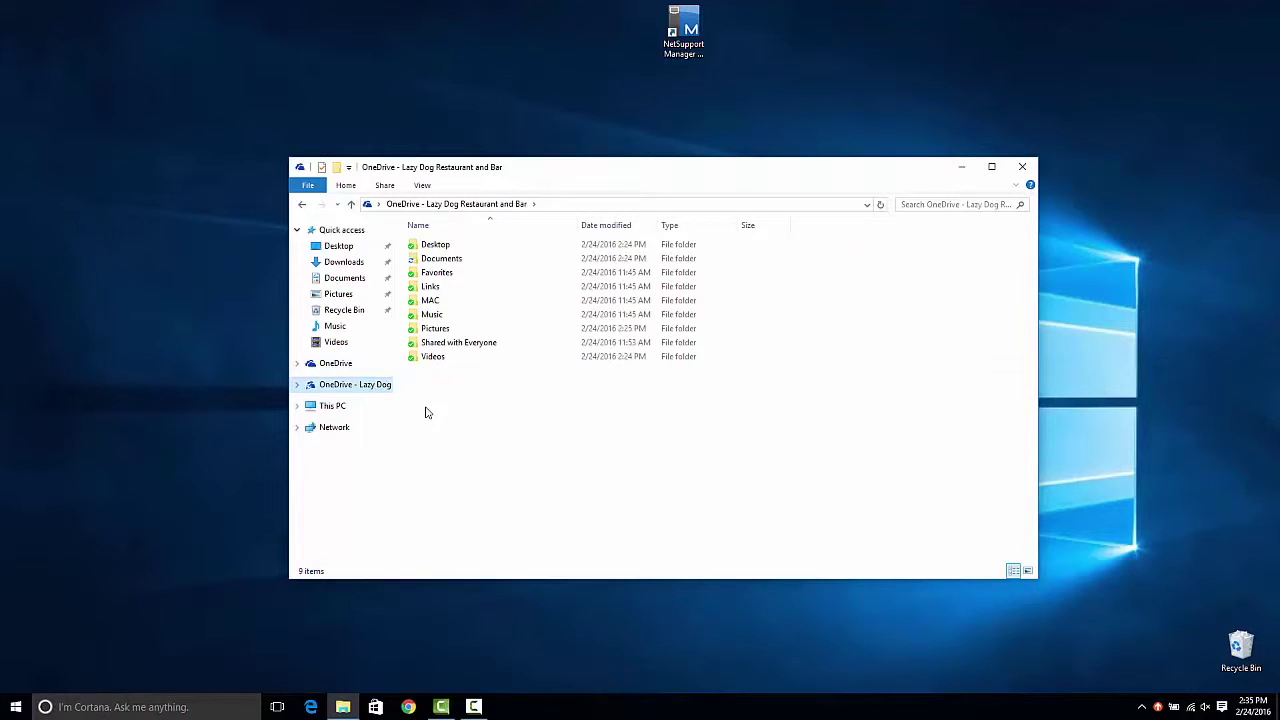
double_click(441, 250)
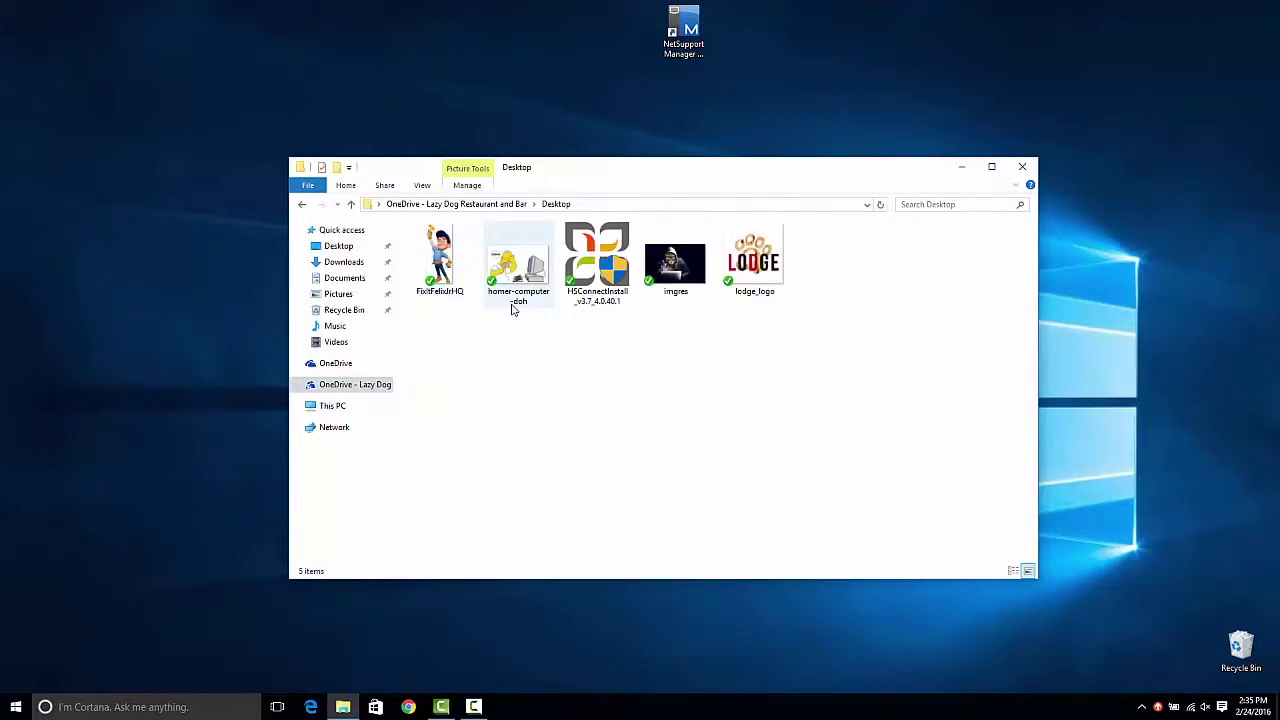
click(302, 204)
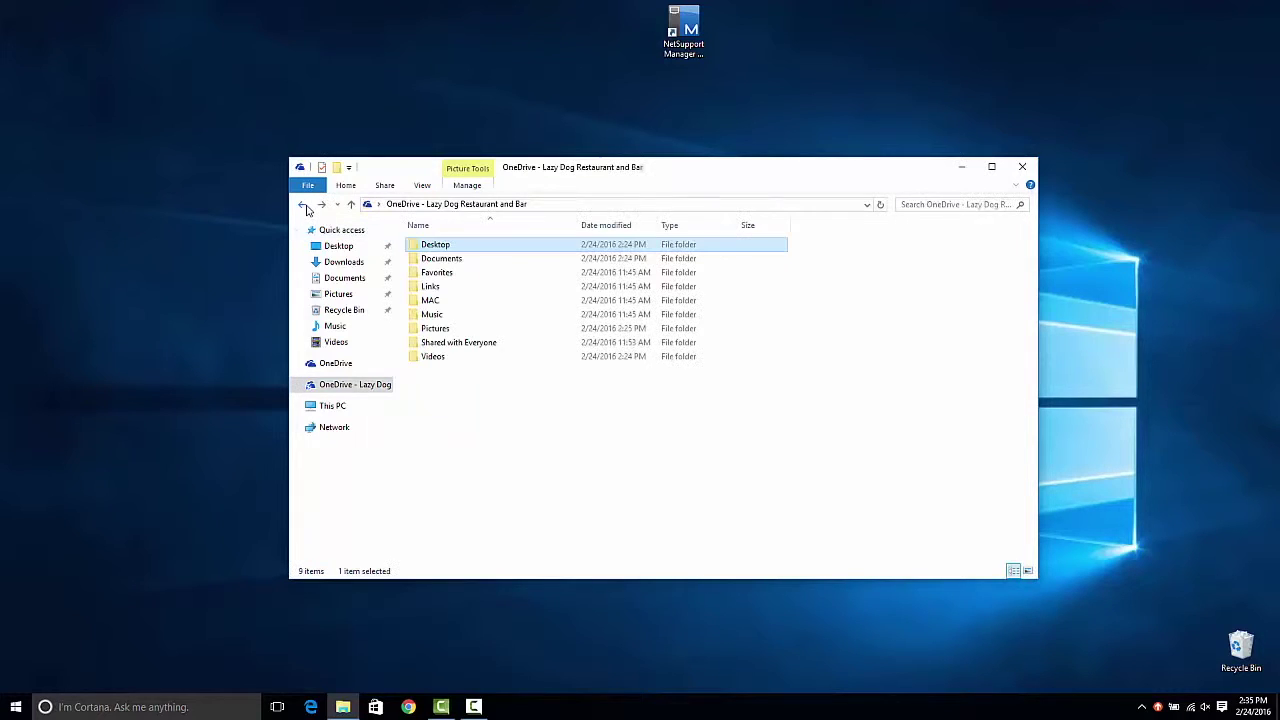
Check the sync status of the files in Documents > telltale games > the walking dead, and return to the OneDrive root folder.
double_click(420, 259)
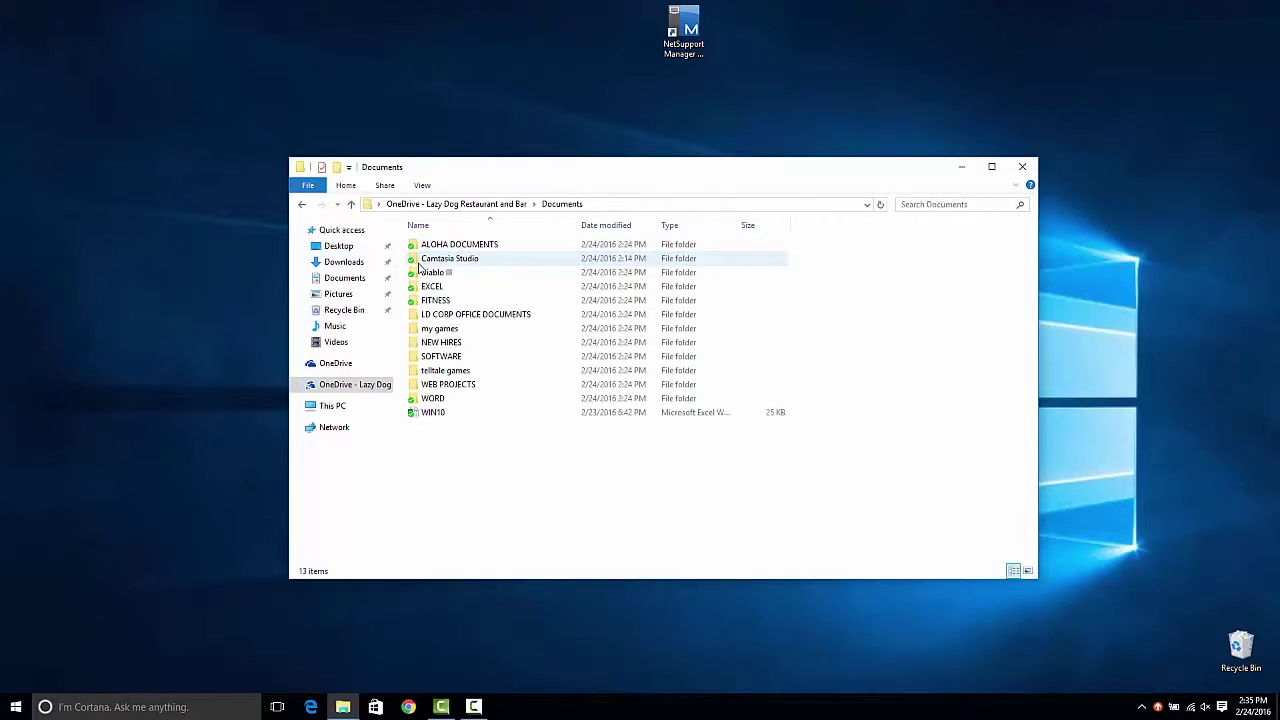
double_click(440, 372)
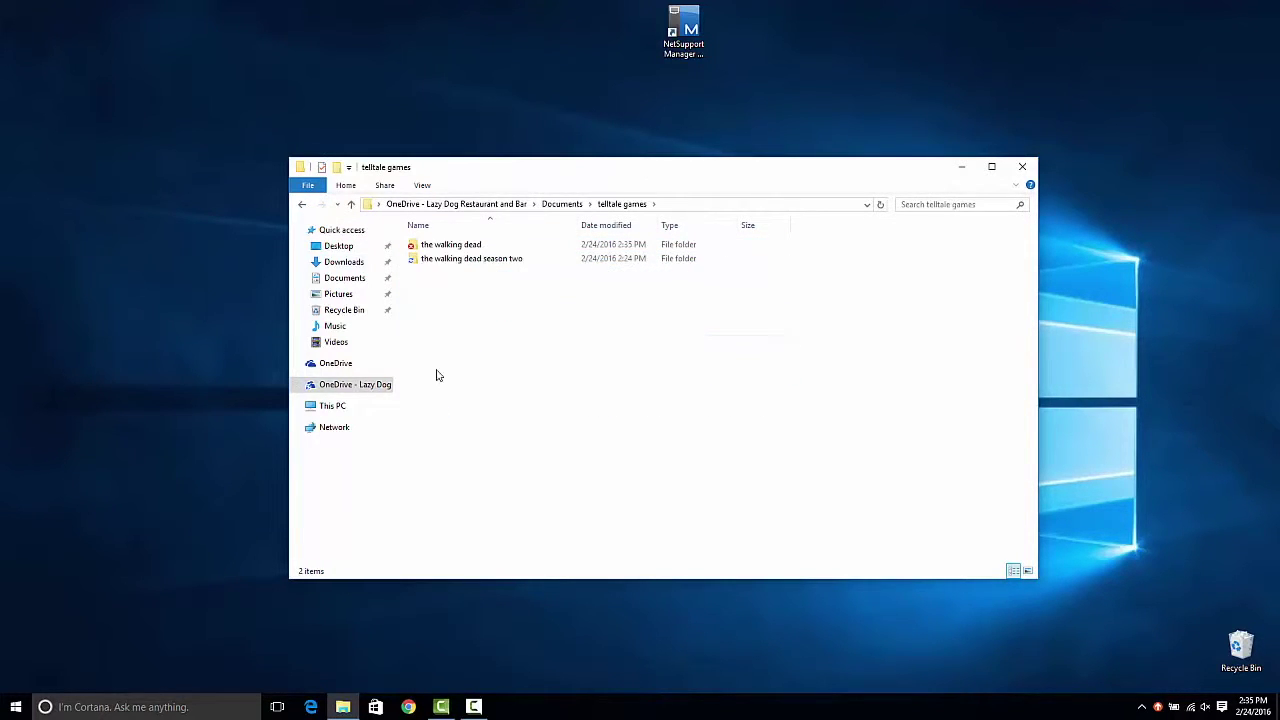
double_click(428, 245)
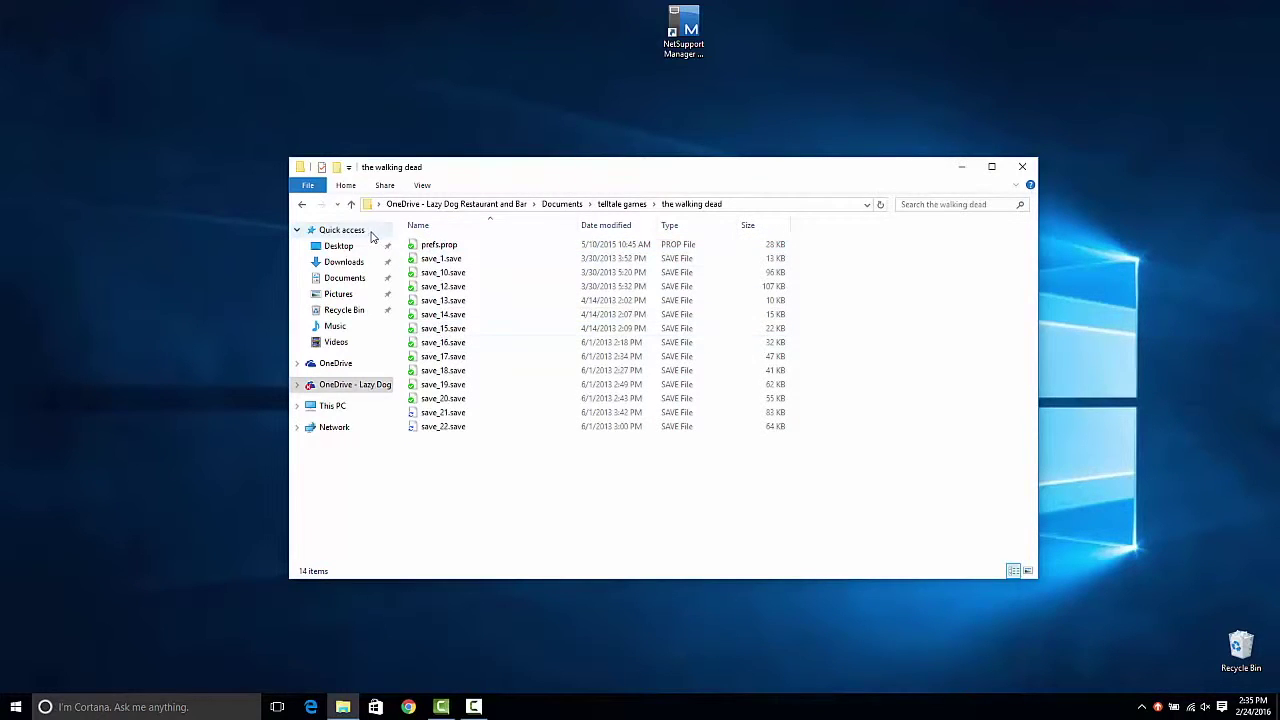
click(303, 208)
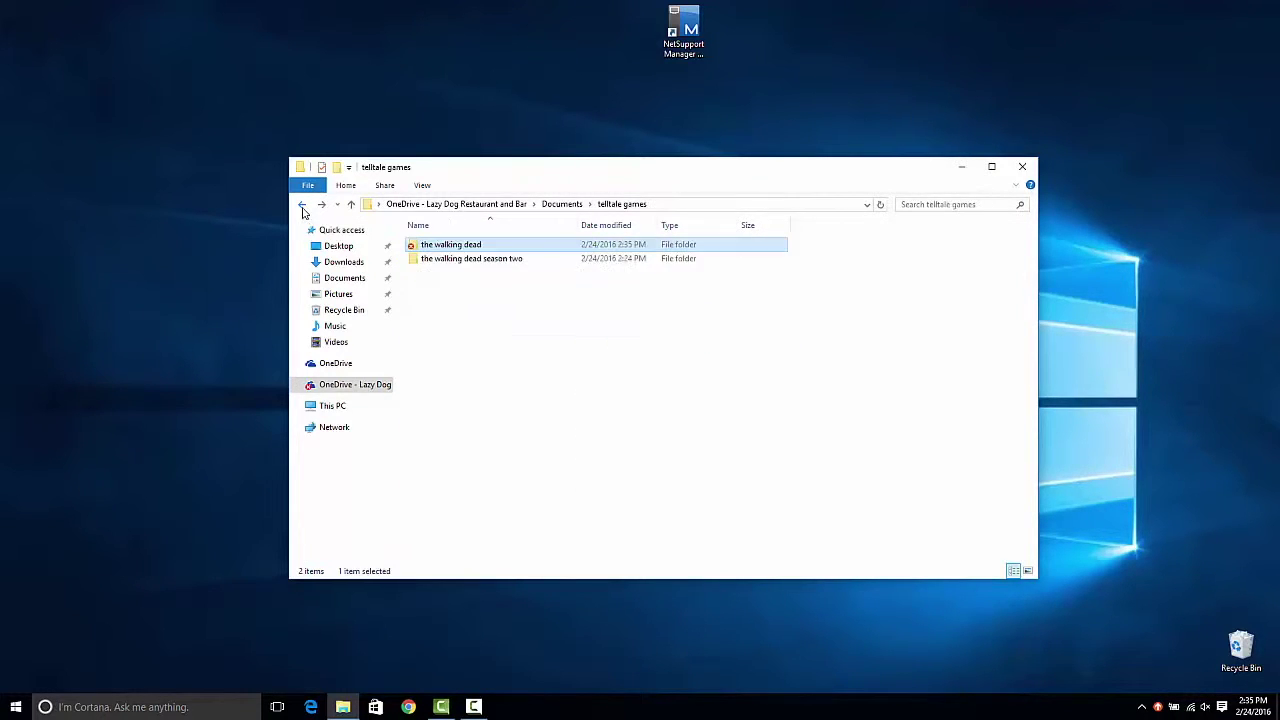
click(303, 208)
click(303, 208)
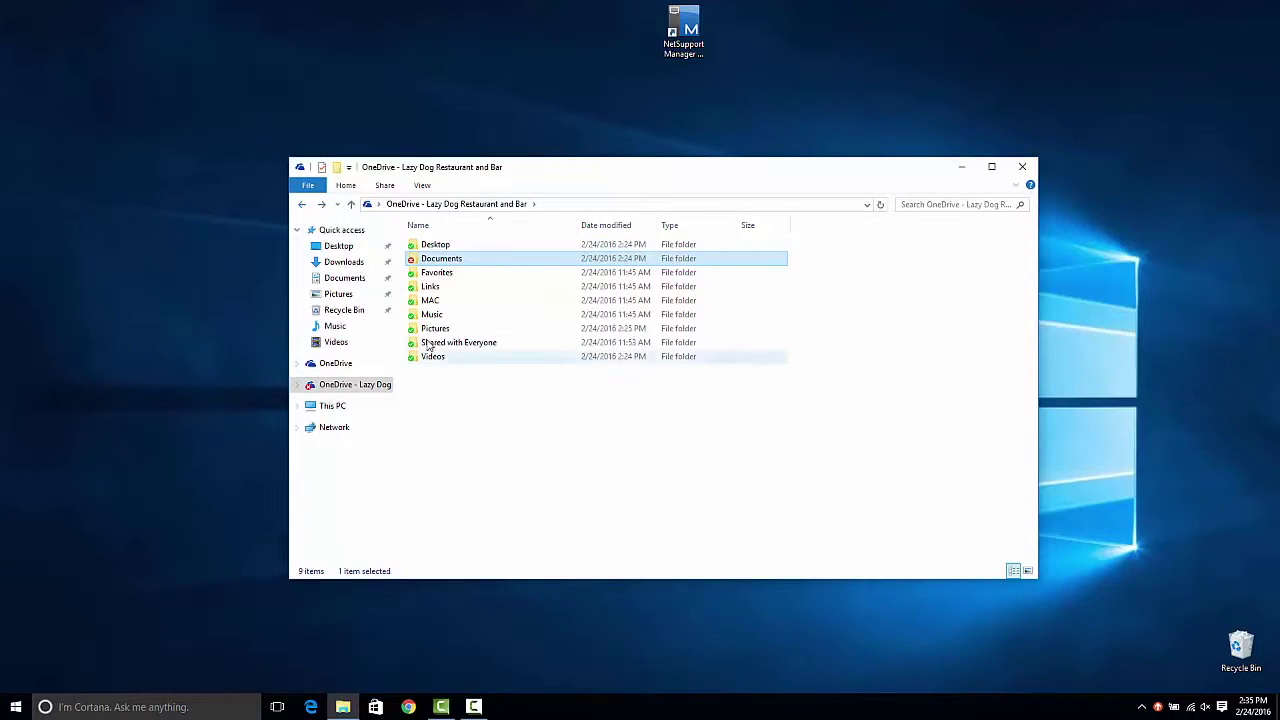
Open the user's profile folder inside Users on the OS (C:) drive.
click(334, 407)
double_click(468, 352)
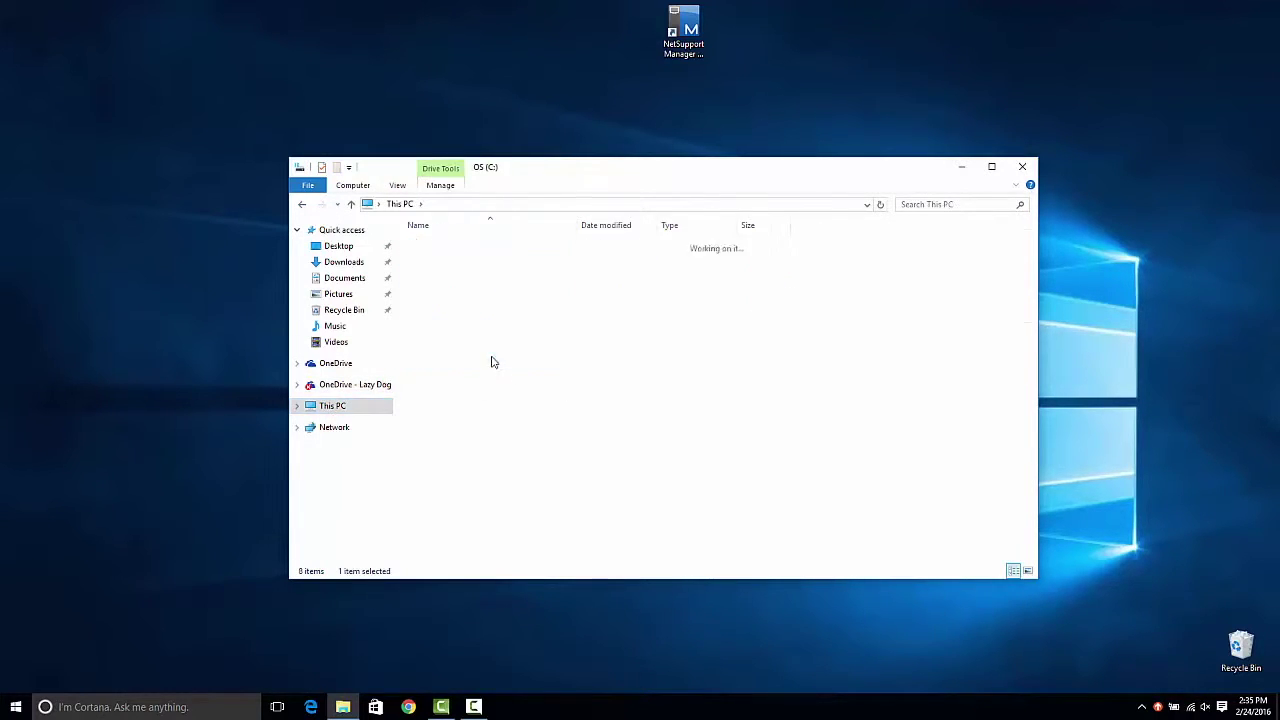
double_click(437, 372)
double_click(435, 288)
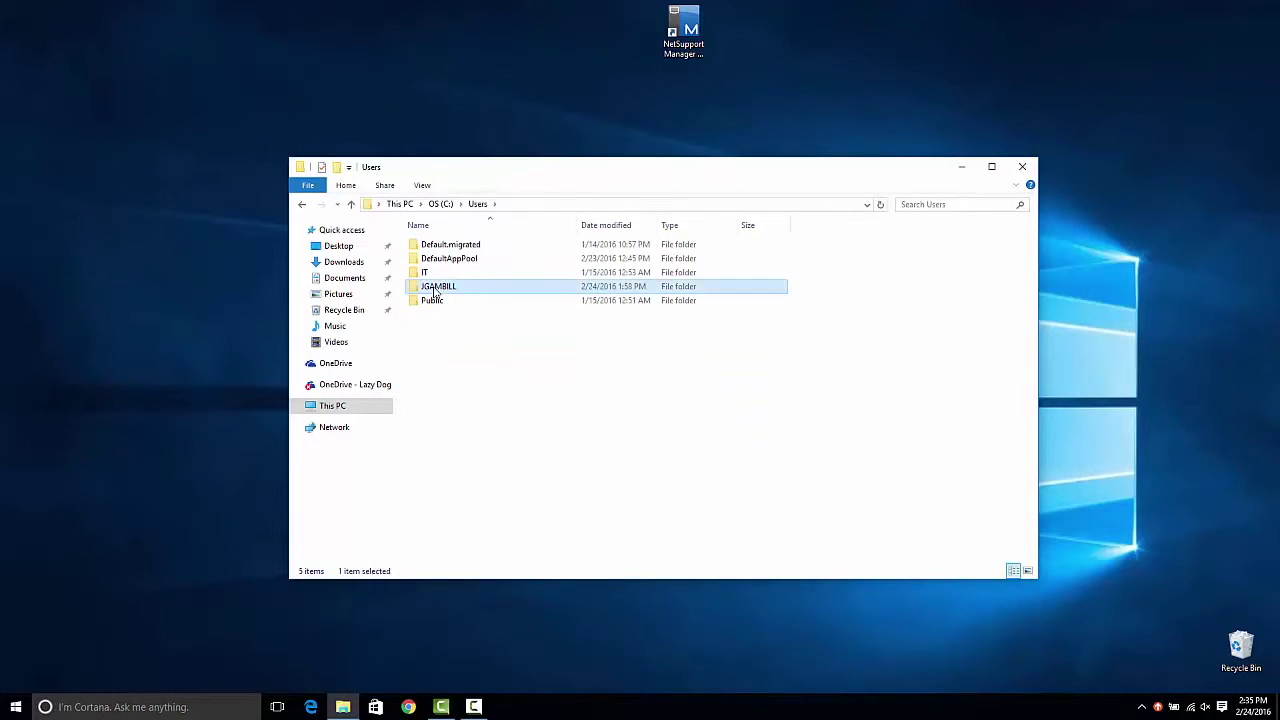
Relocate the profile's Desktop folder to the Desktop folder in OneDrive - Lazy Dog Restaurant and Bar, moving all existing files there.
right_click(440, 288)
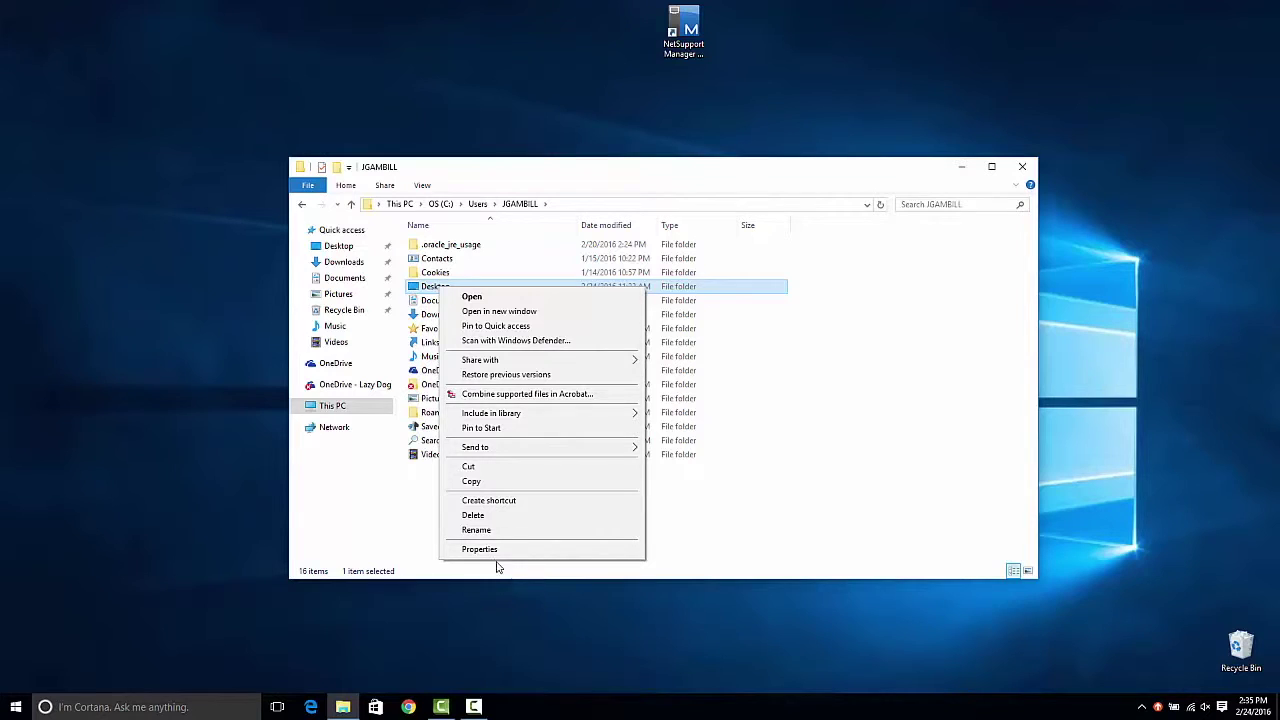
click(485, 552)
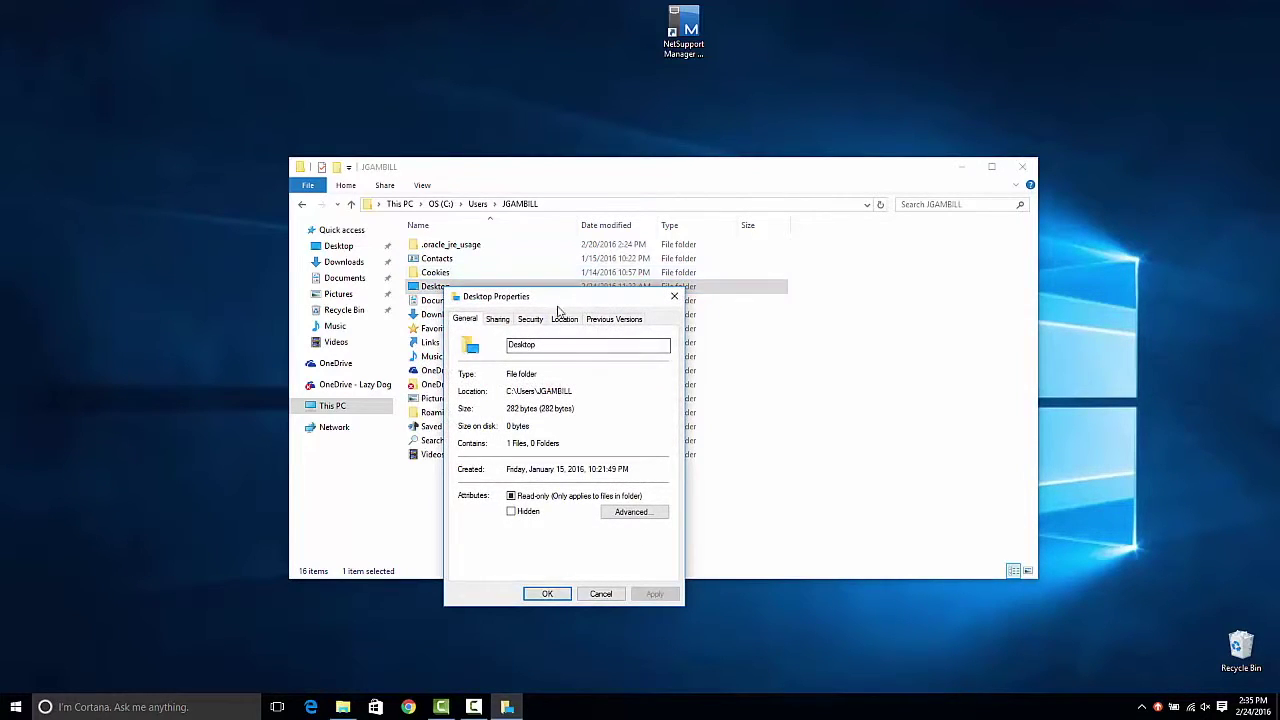
click(564, 322)
click(569, 440)
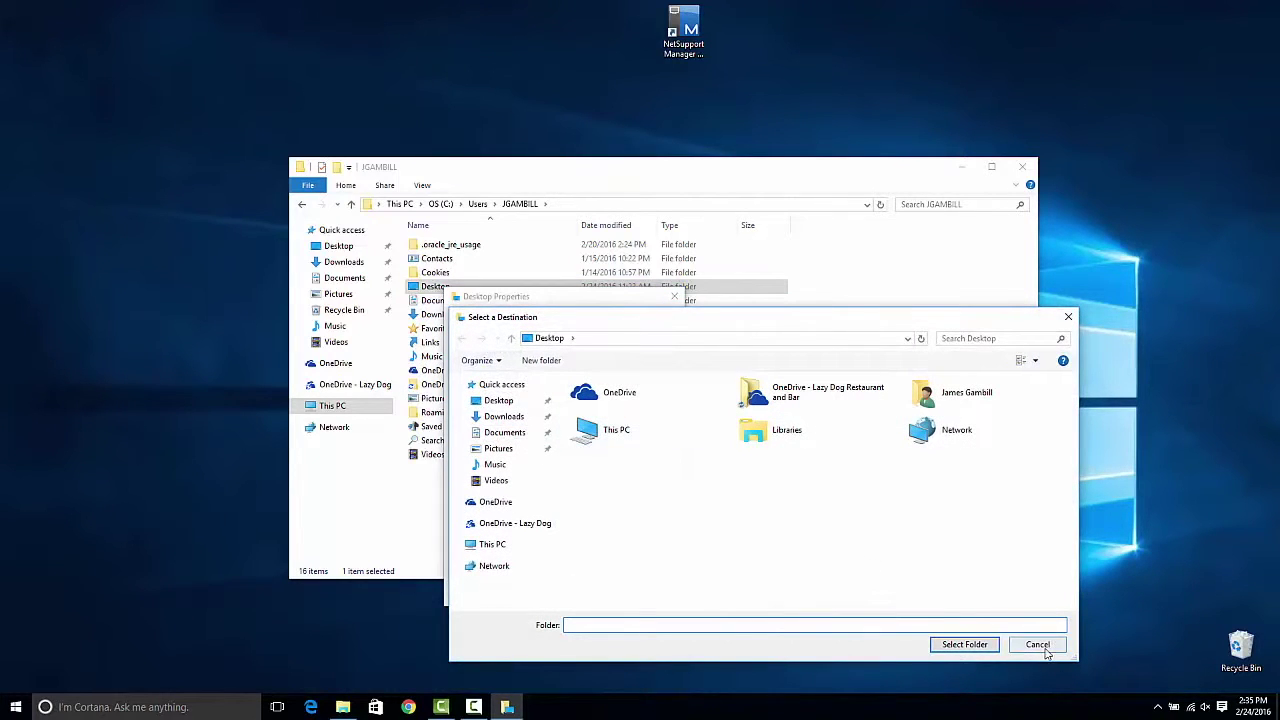
click(528, 525)
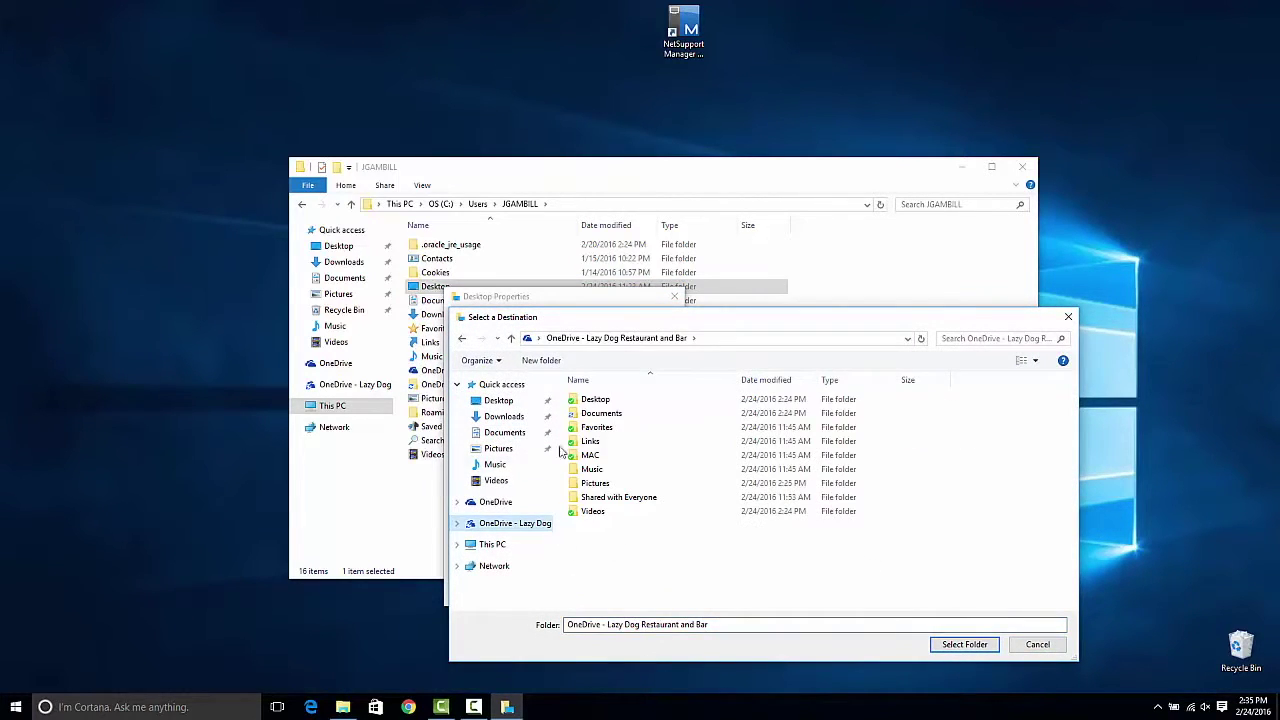
click(596, 401)
click(952, 645)
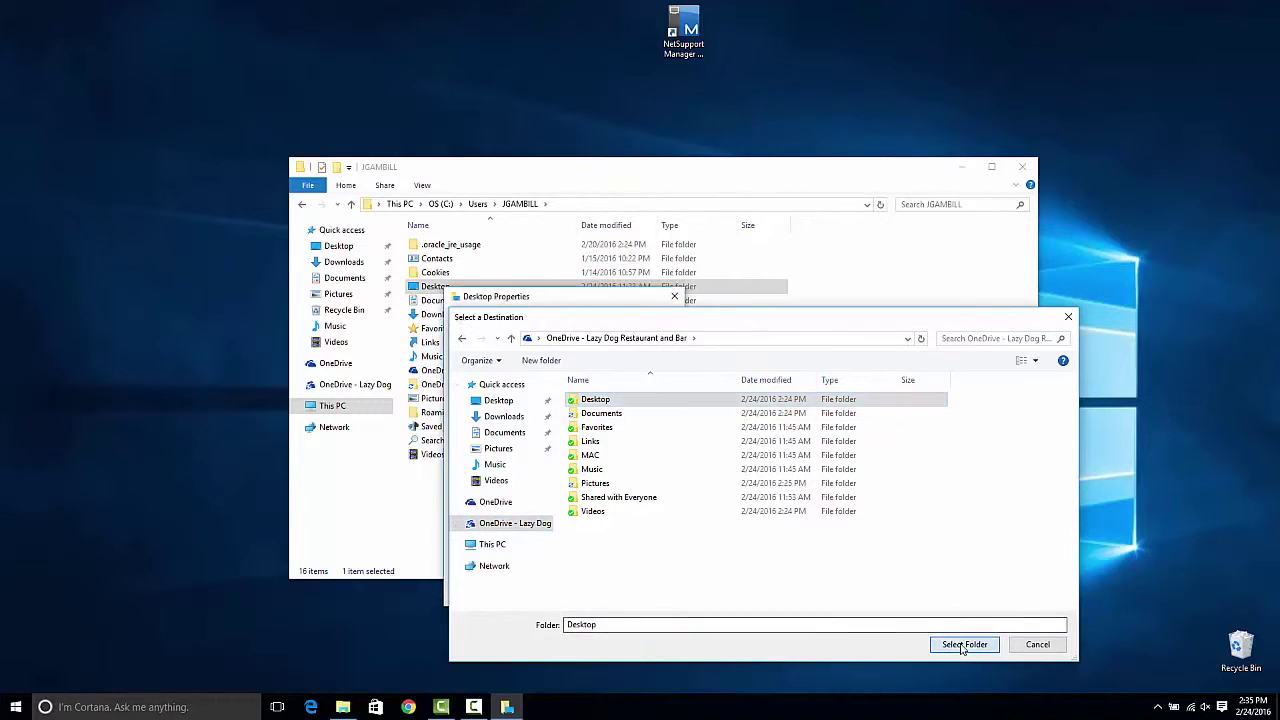
click(652, 594)
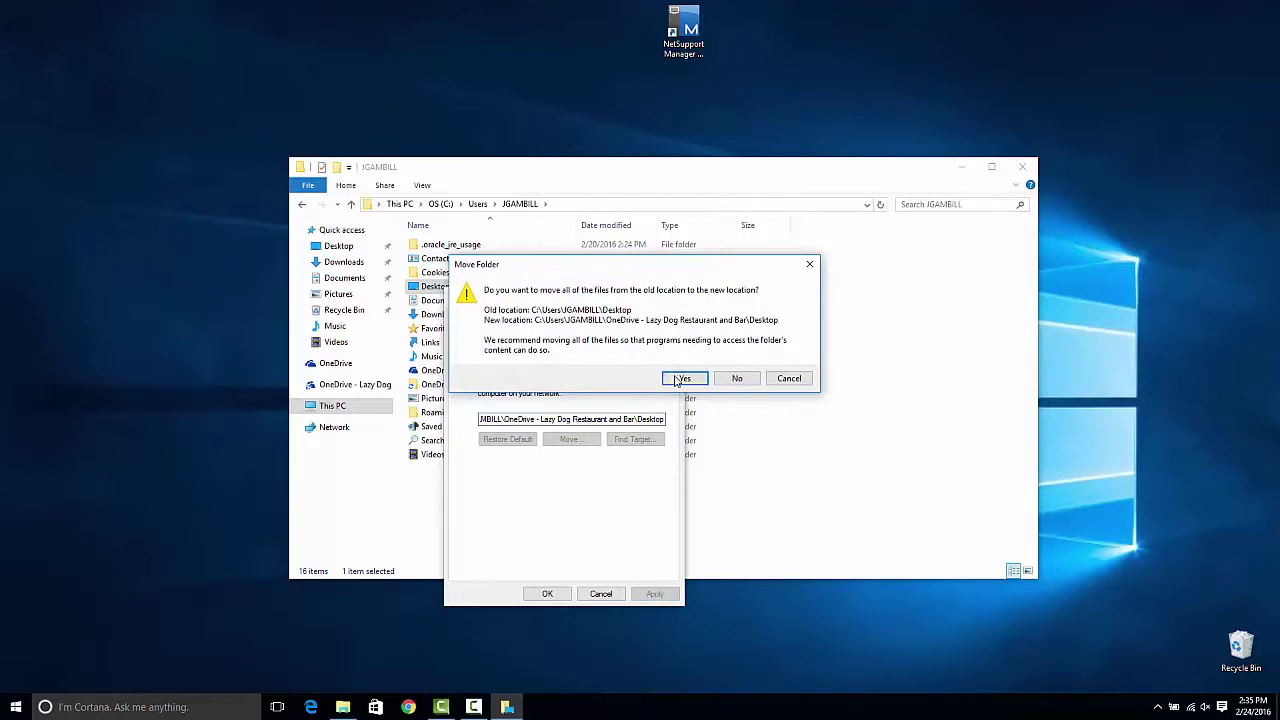
click(682, 379)
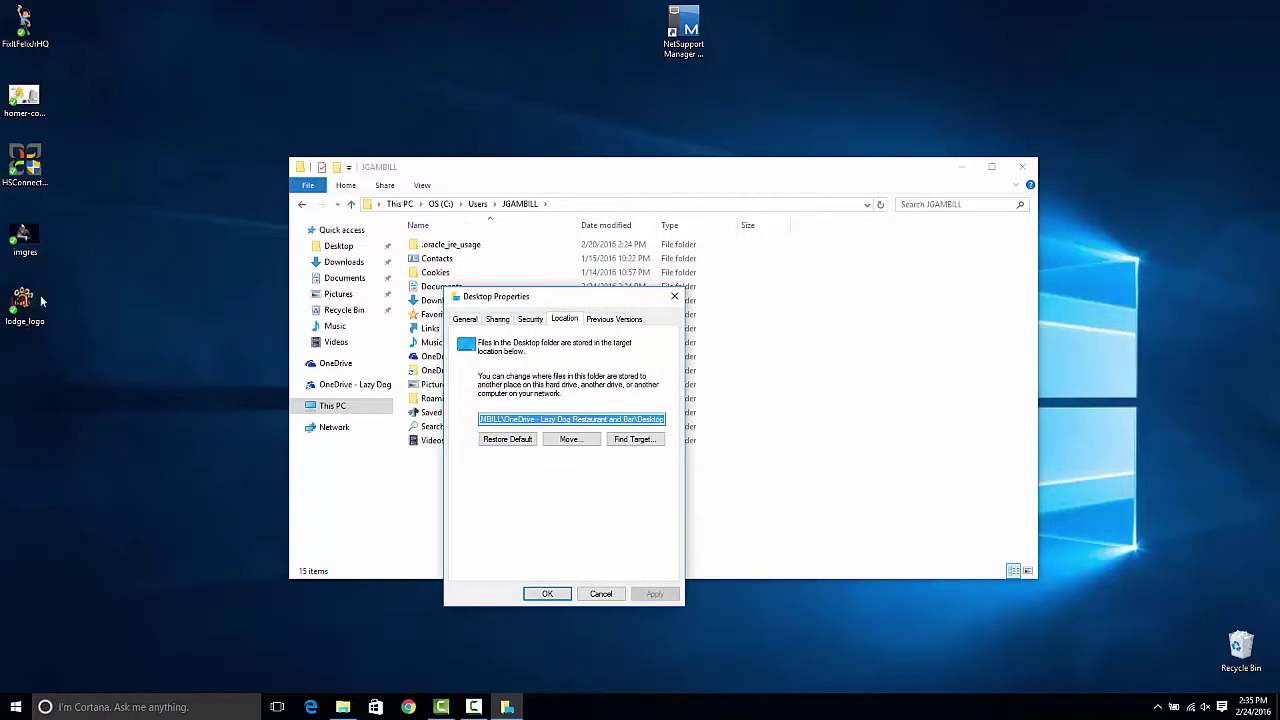
click(558, 596)
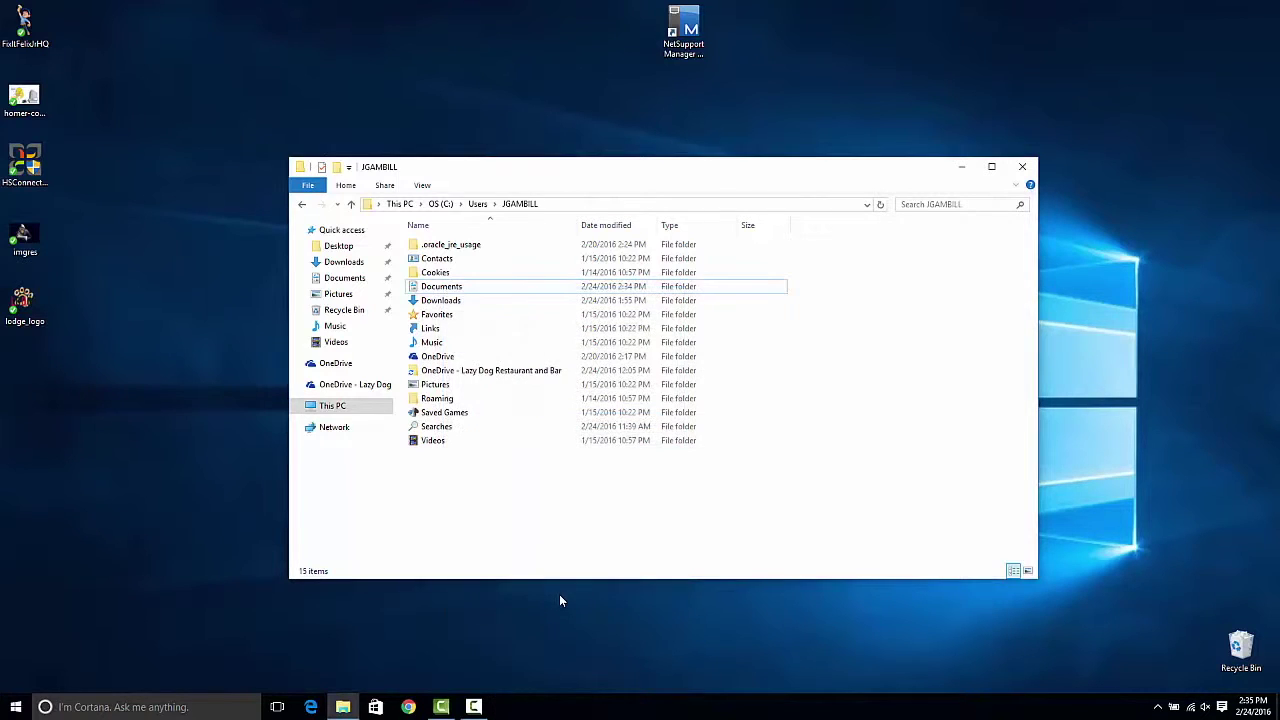
Relocate the profile's Documents folder to Documents in OneDrive - Lazy Dog Restaurant and Bar, moving all files and replacing those with the same names.
right_click(454, 292)
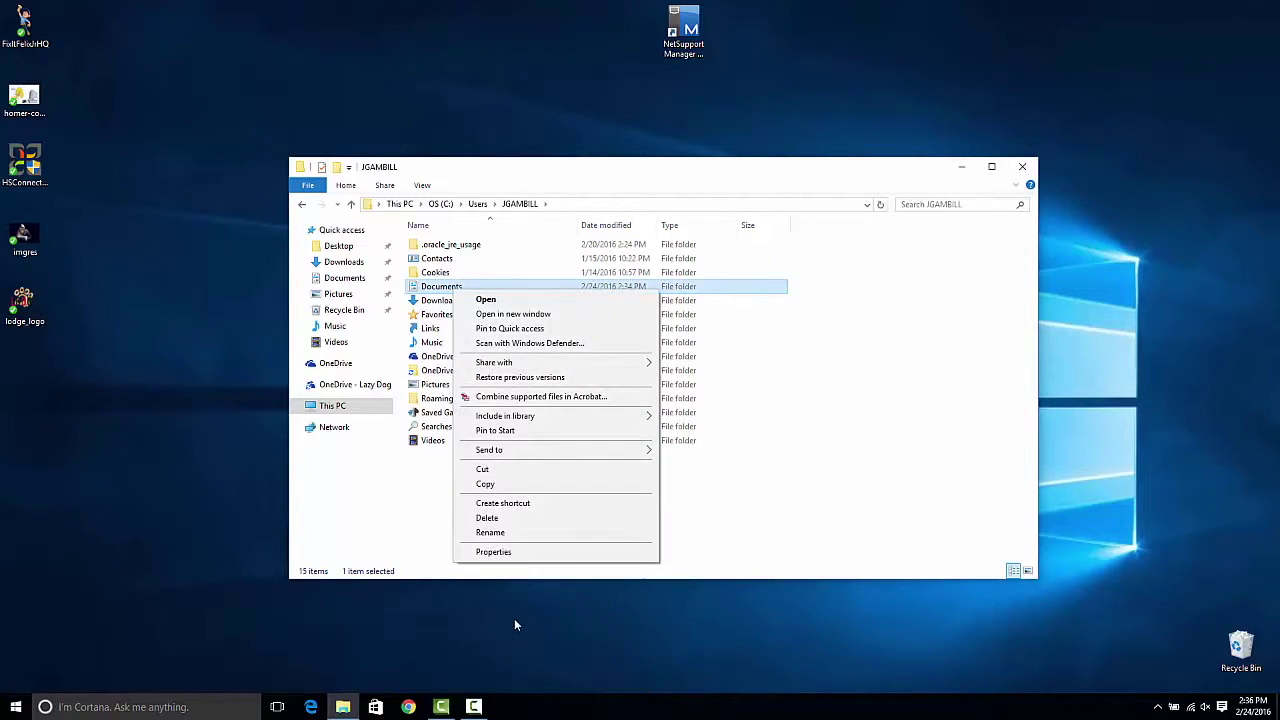
click(494, 552)
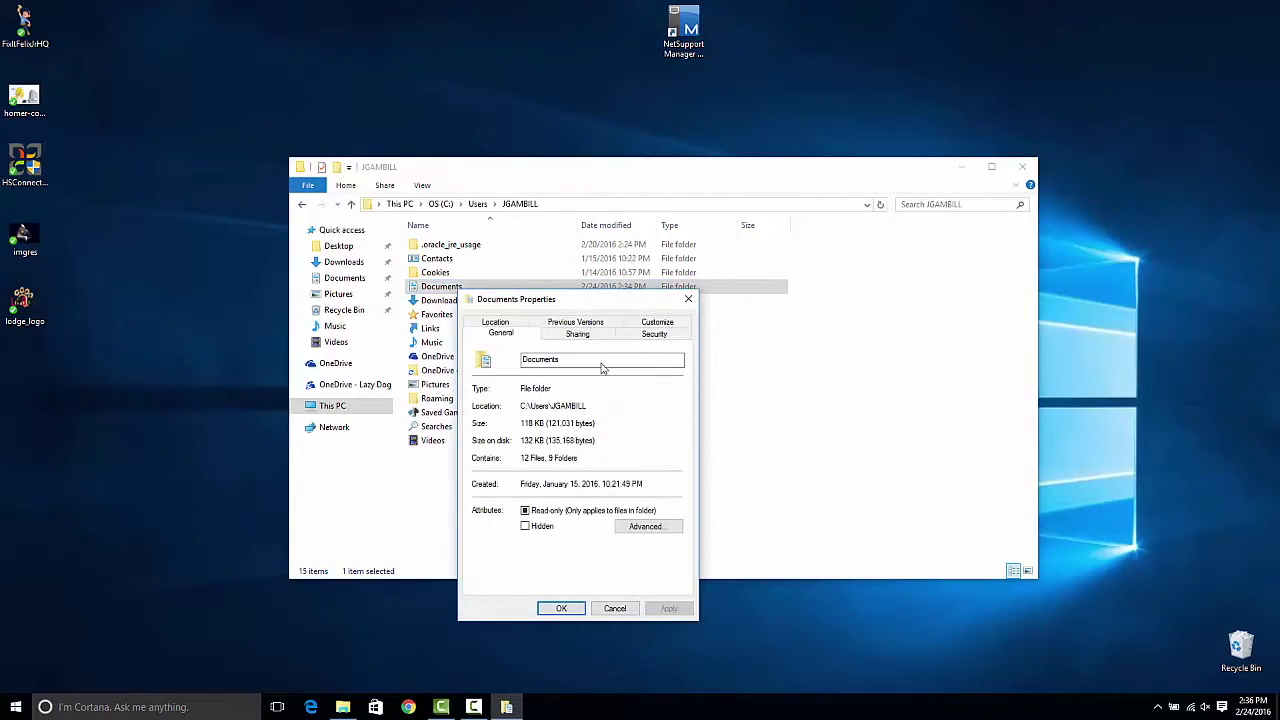
click(505, 323)
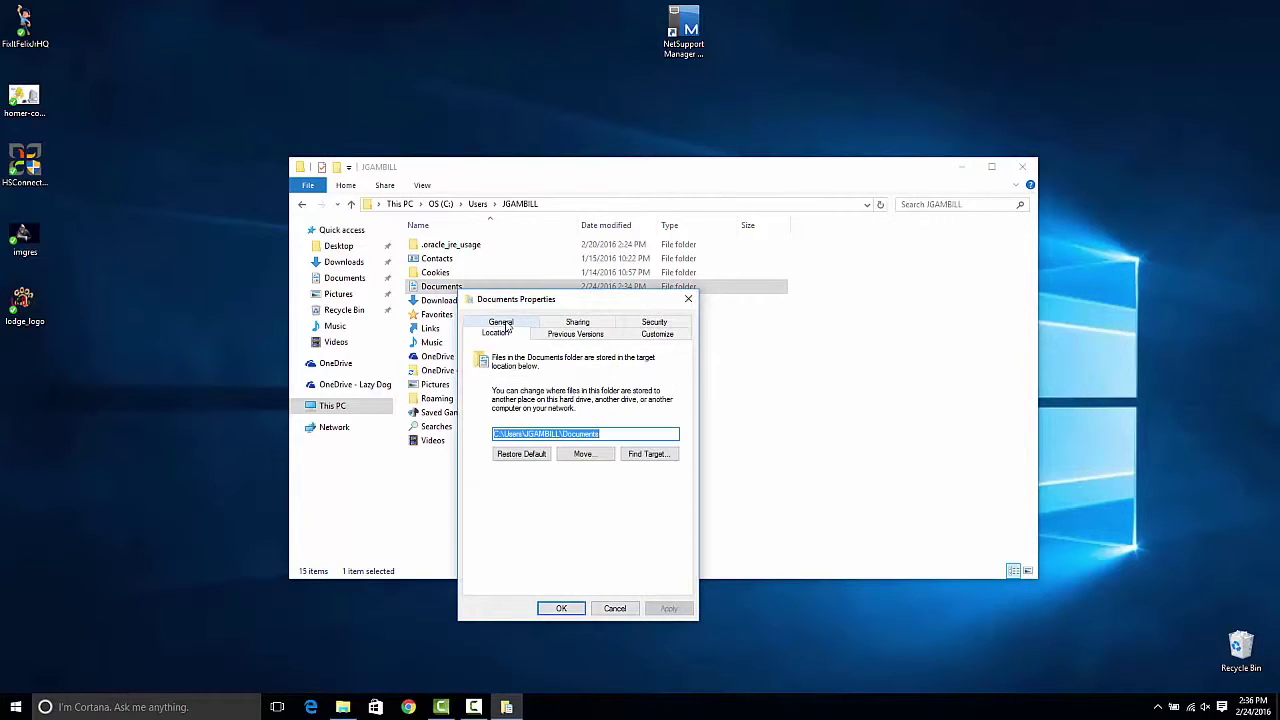
click(579, 455)
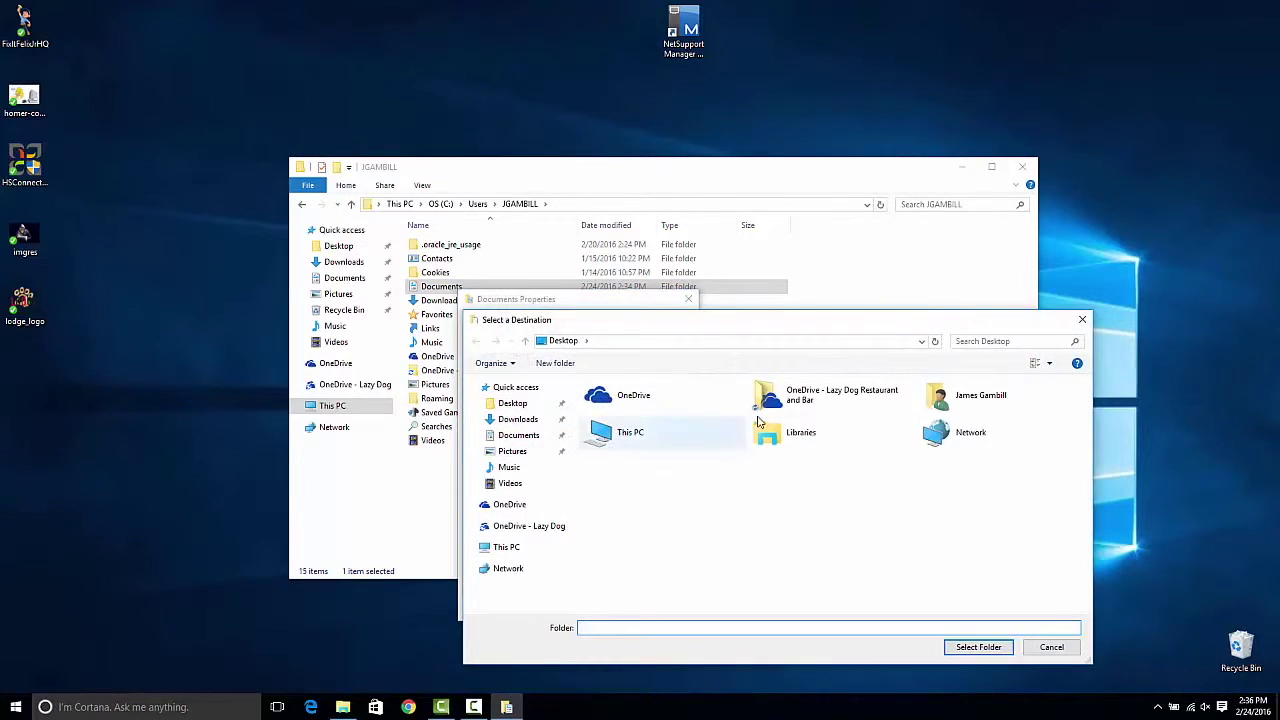
click(505, 526)
click(615, 416)
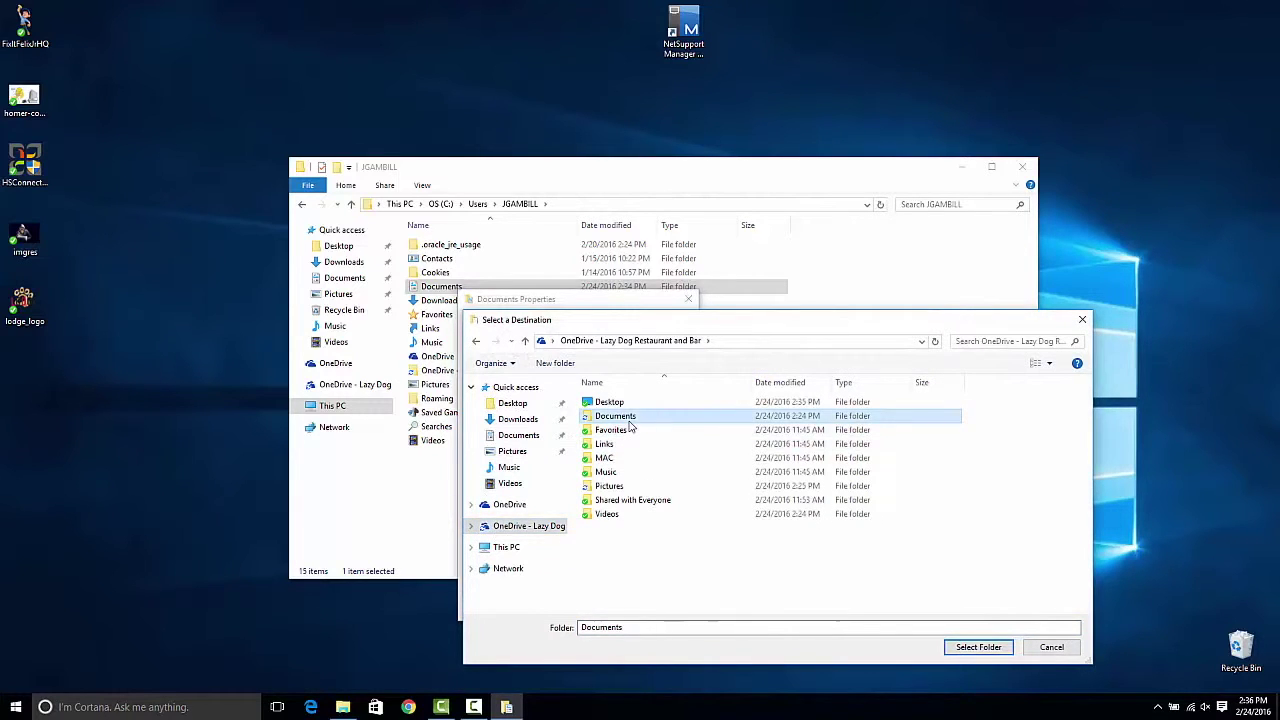
click(990, 647)
click(668, 608)
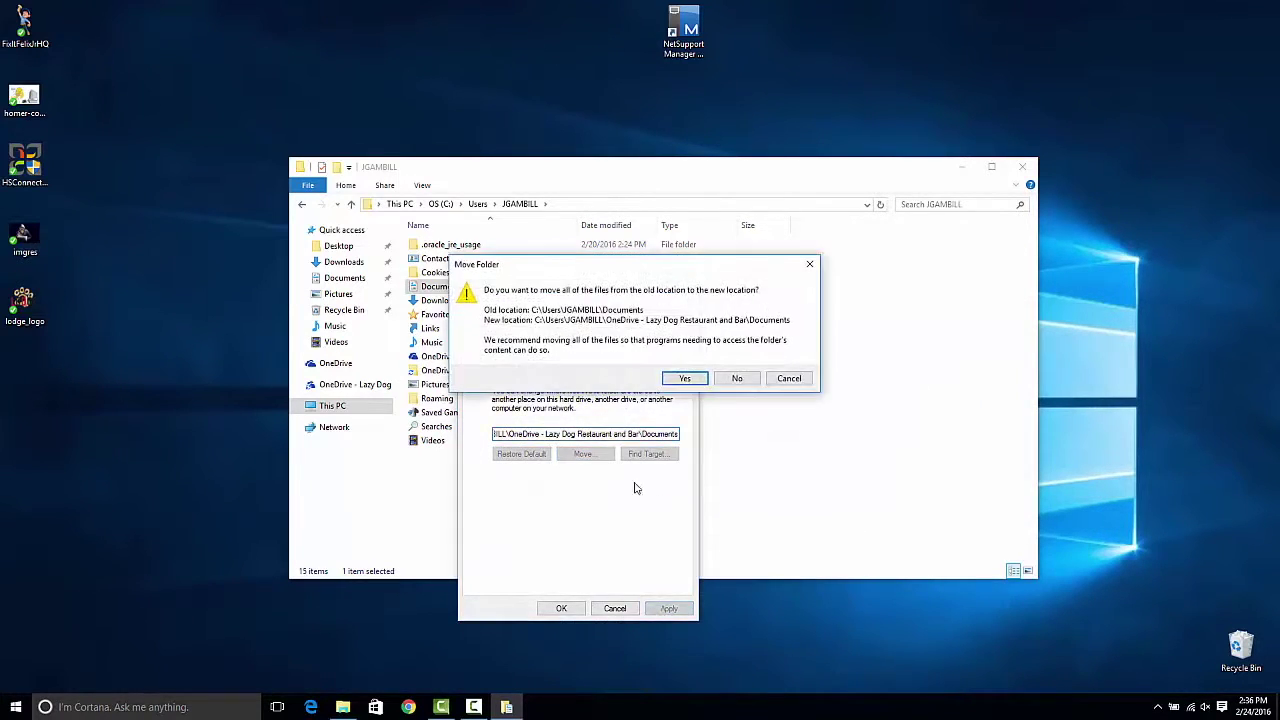
click(685, 379)
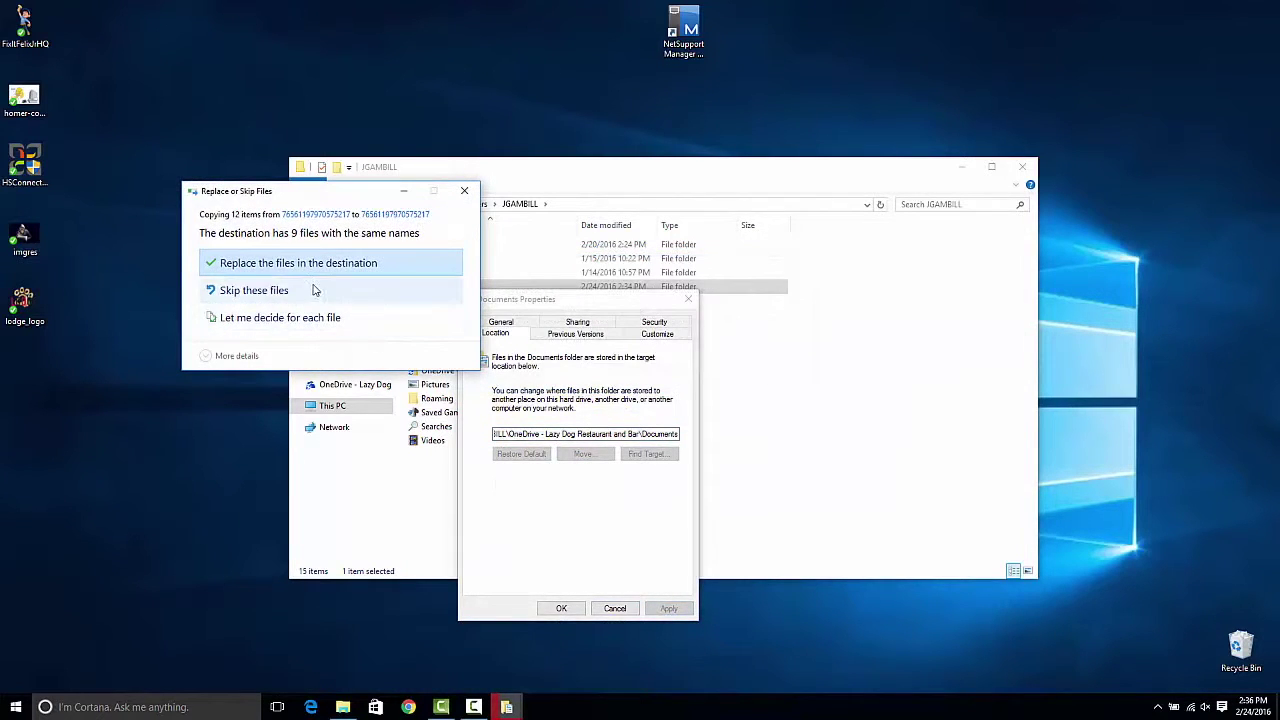
click(303, 275)
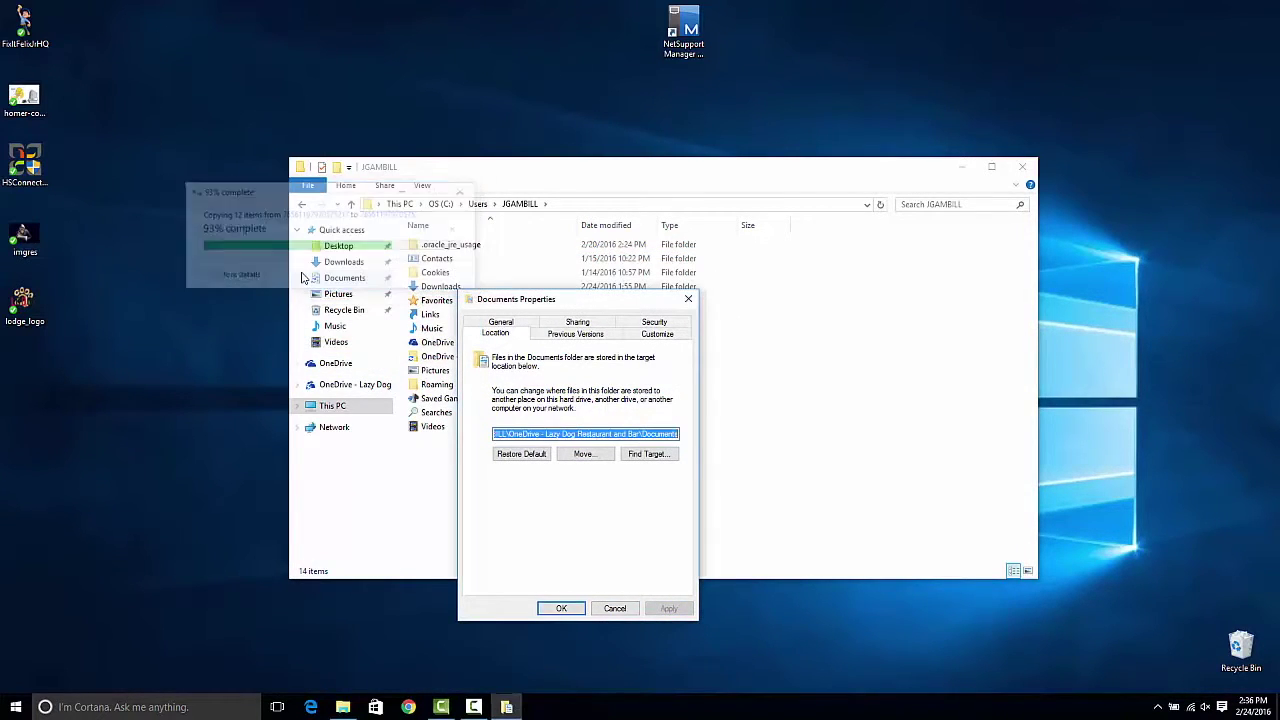
click(565, 607)
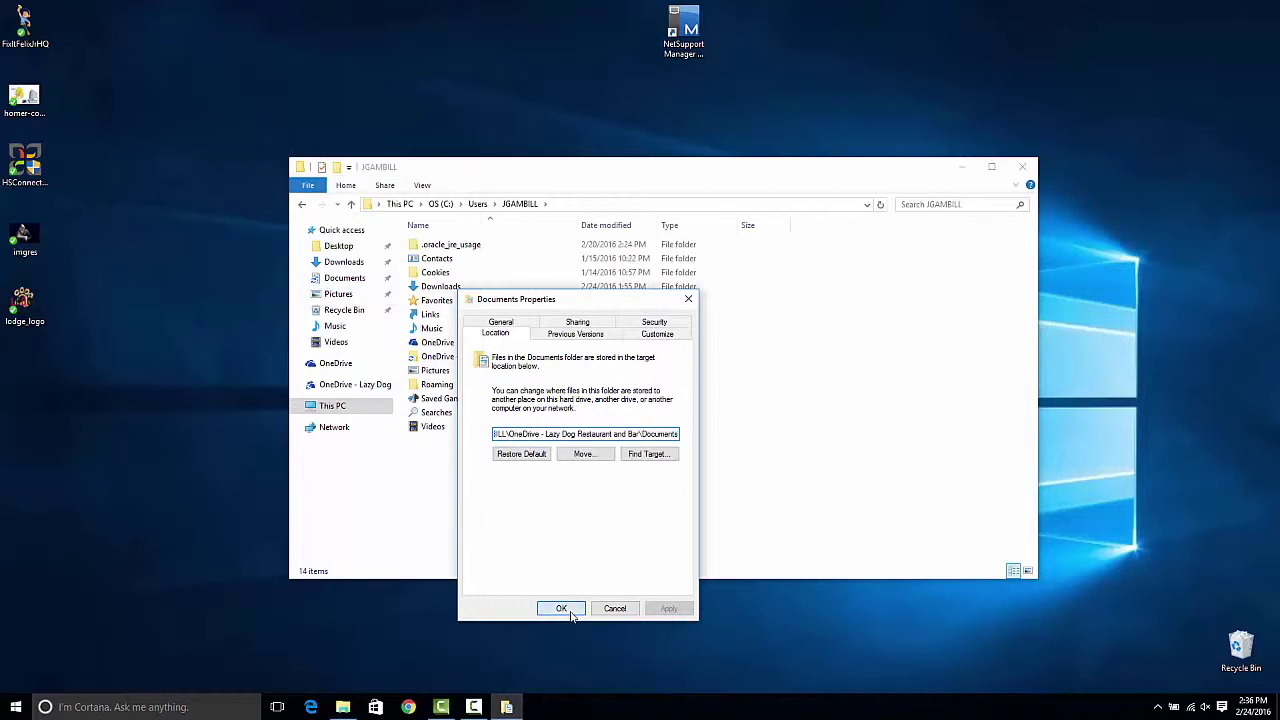
Relocate the profile's Favorites folder to the Favorites folder in OneDrive - Lazy Dog Restaurant and Bar.
right_click(460, 303)
click(500, 640)
click(508, 326)
click(598, 461)
double_click(814, 400)
click(617, 438)
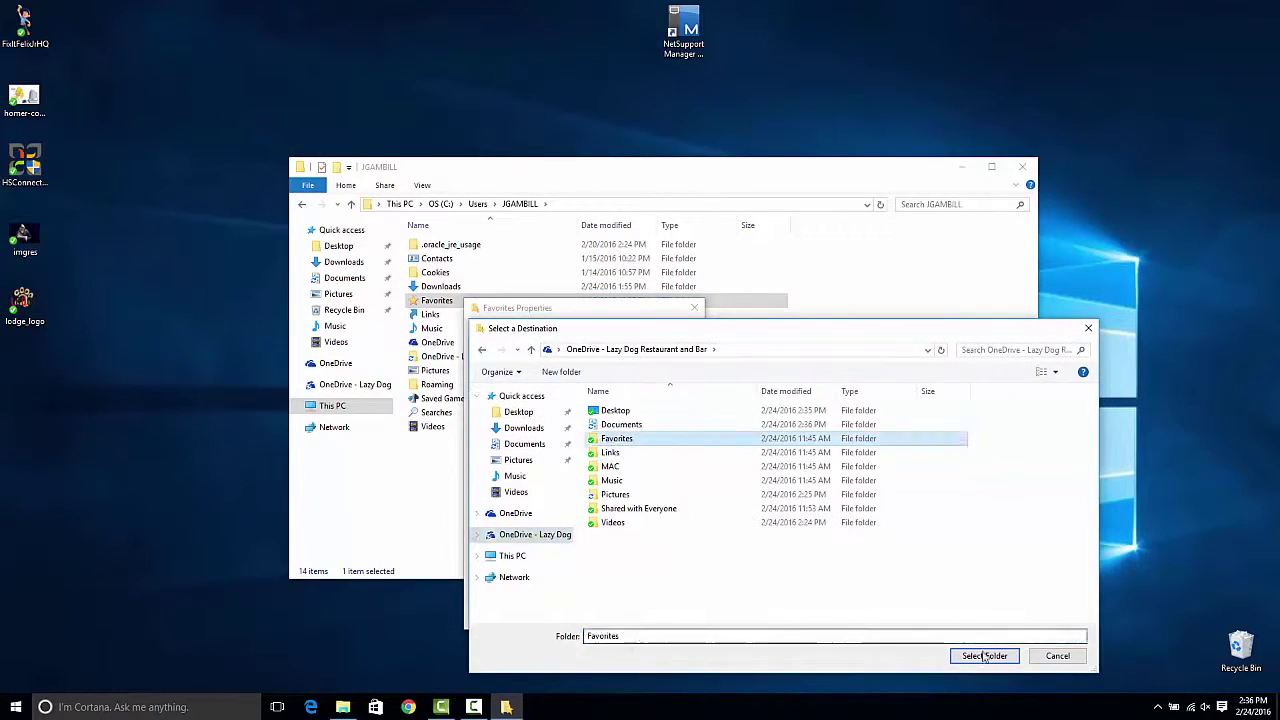
click(985, 656)
click(569, 614)
Relocate the profile's Music folder to the Music folder in OneDrive - Lazy Dog Restaurant and Bar.
click(430, 314)
key(alt+Return)
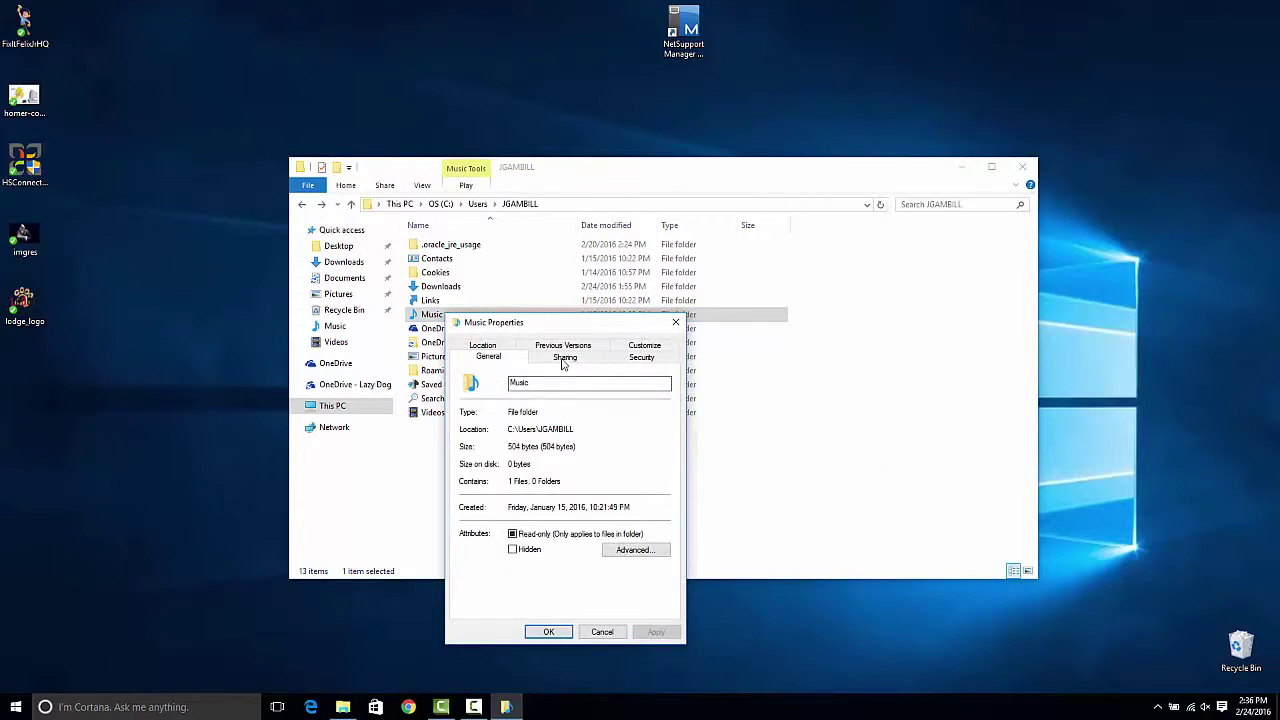
click(482, 345)
click(598, 461)
click(571, 523)
click(975, 667)
click(548, 631)
click(355, 384)
right_click(435, 328)
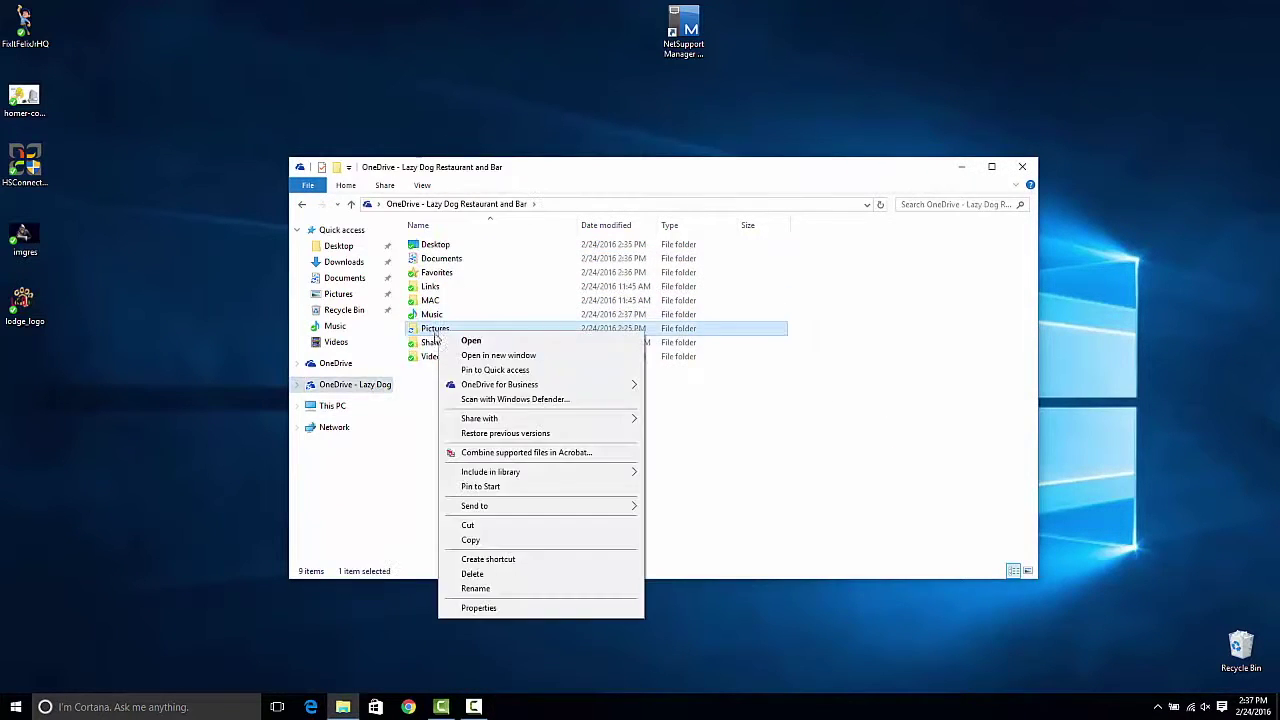
key(Escape)
key(alt+Left)
Relocate the profile's Pictures folder to the Pictures folder in OneDrive - Lazy Dog Restaurant and Bar.
click(435, 342)
key(alt+Return)
click(482, 345)
click(598, 461)
click(519, 550)
click(599, 510)
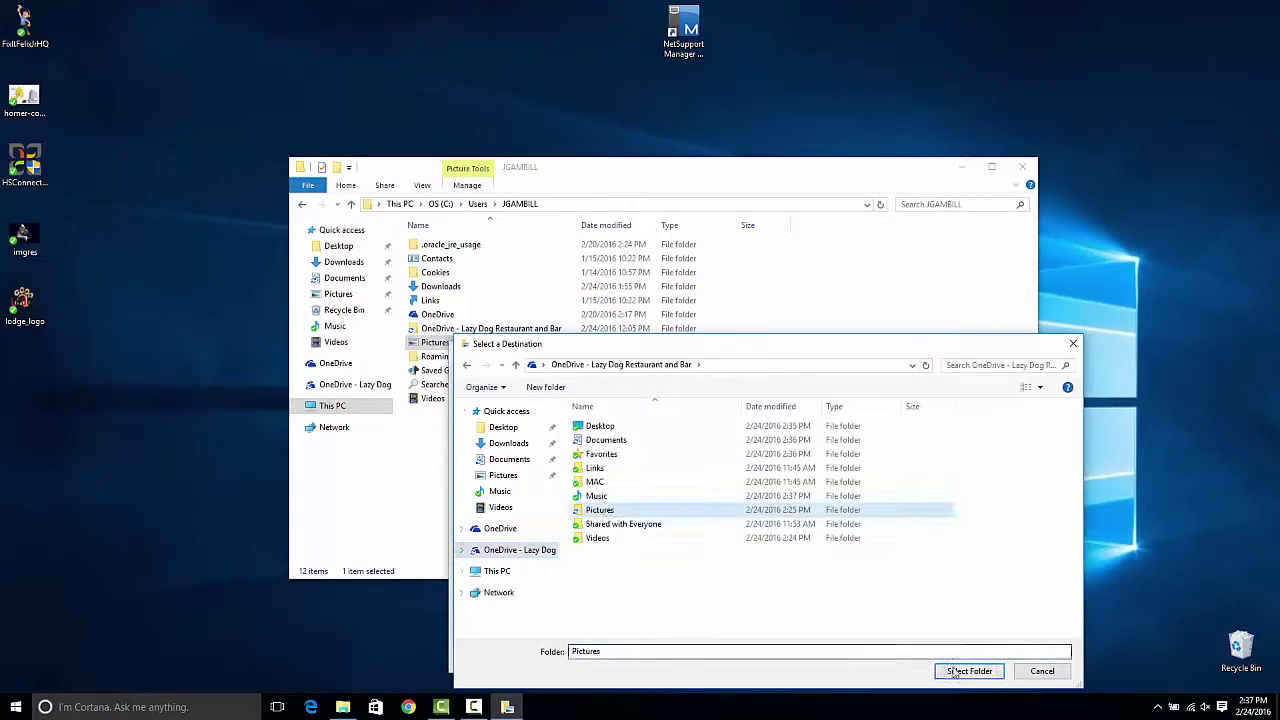
click(955, 671)
click(558, 673)
Relocate the profile's Videos folder to the Videos folder in OneDrive - Lazy Dog Restaurant and Bar and close the folder window.
click(435, 384)
key(alt+Return)
click(464, 397)
click(553, 518)
click(828, 500)
click(969, 671)
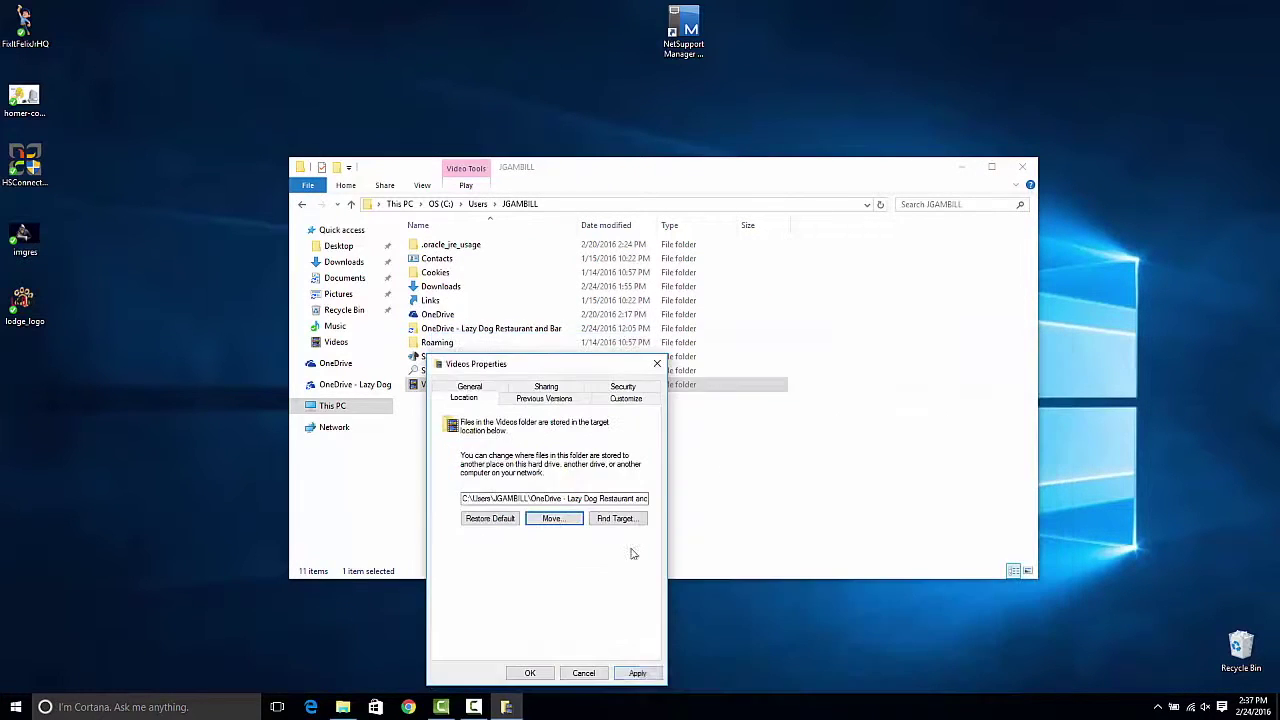
click(530, 673)
click(1021, 166)
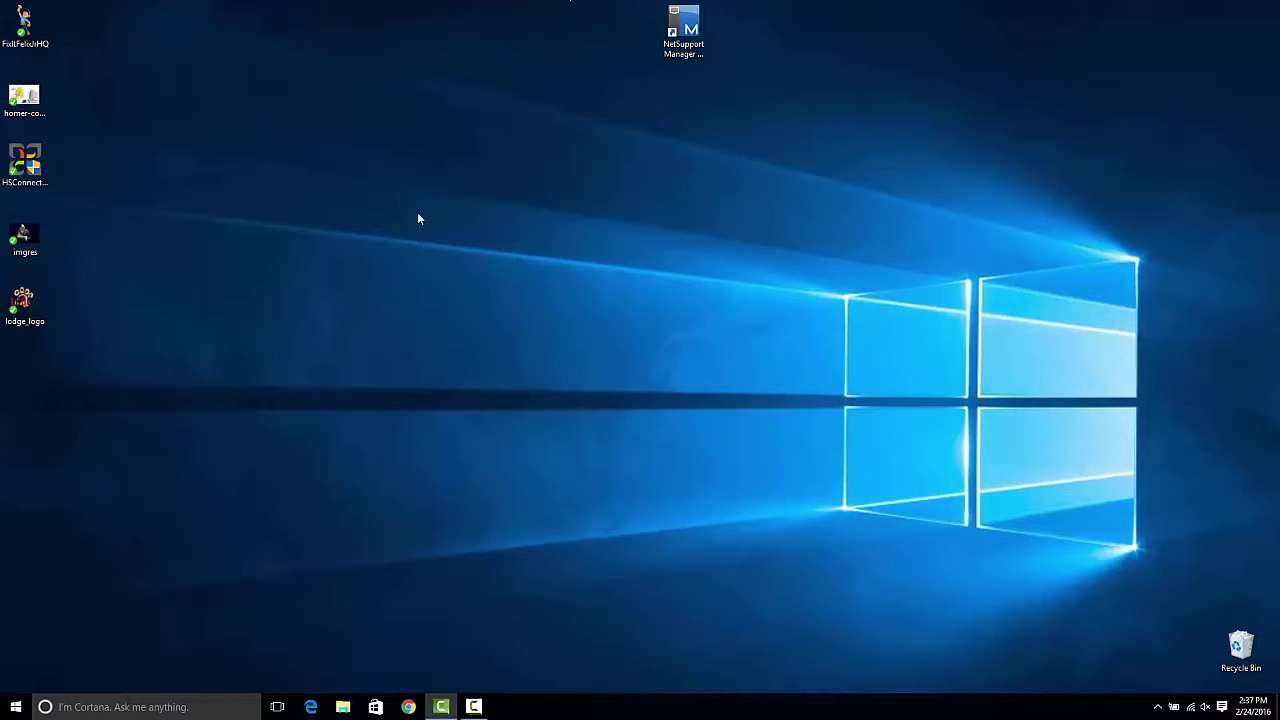
Compare the desktop's items, including the NetSupport Manager Control shortcut, with the Desktop folder in OneDrive - Lazy Dog Restaurant and Bar.
click(682, 40)
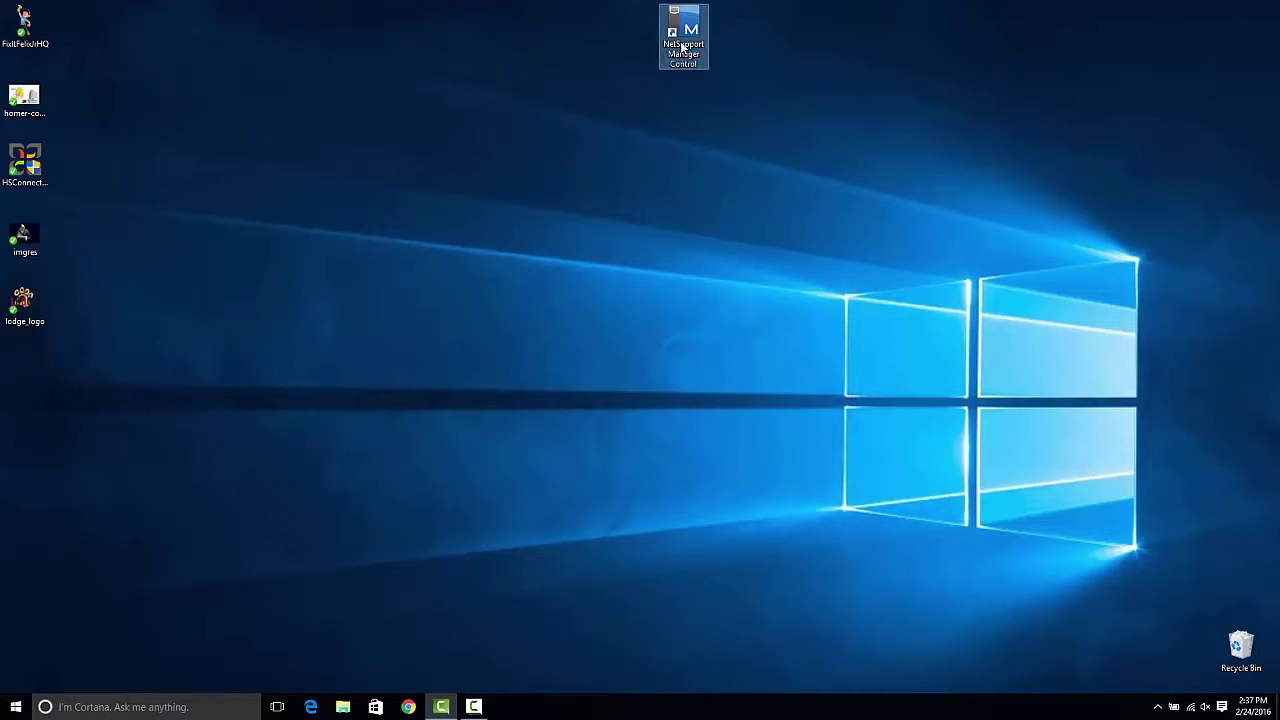
click(343, 707)
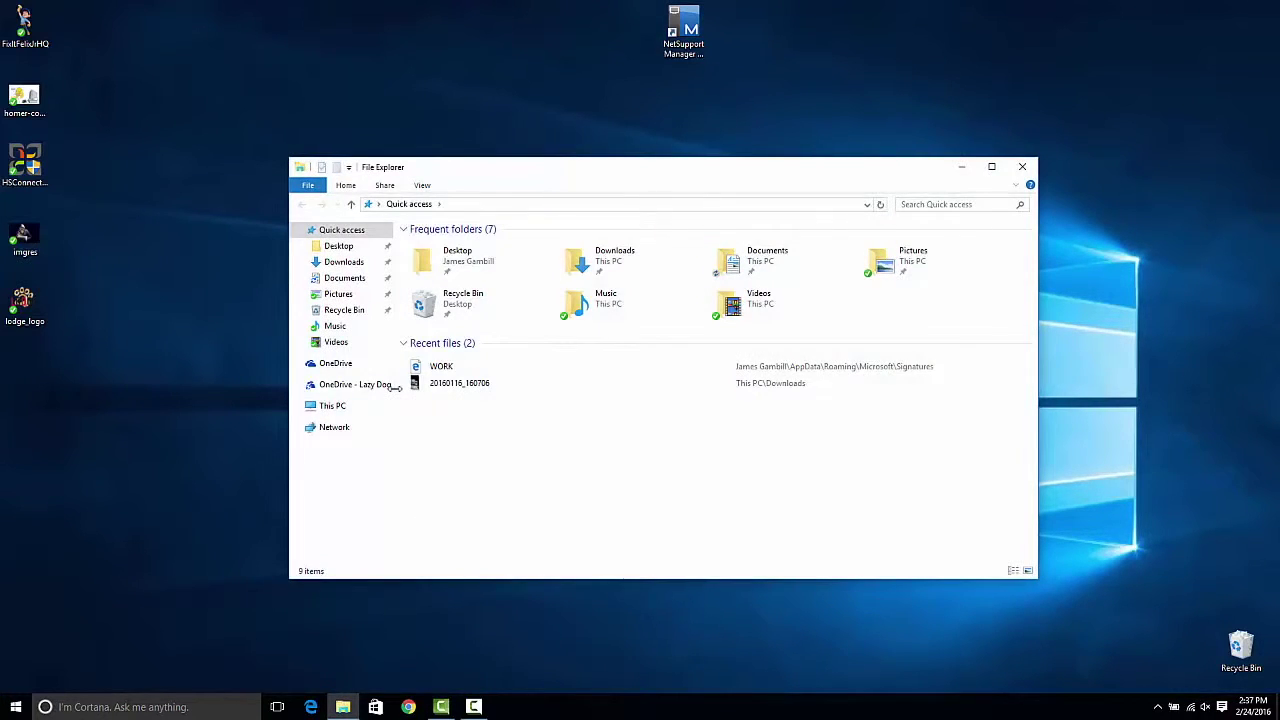
click(340, 384)
double_click(435, 245)
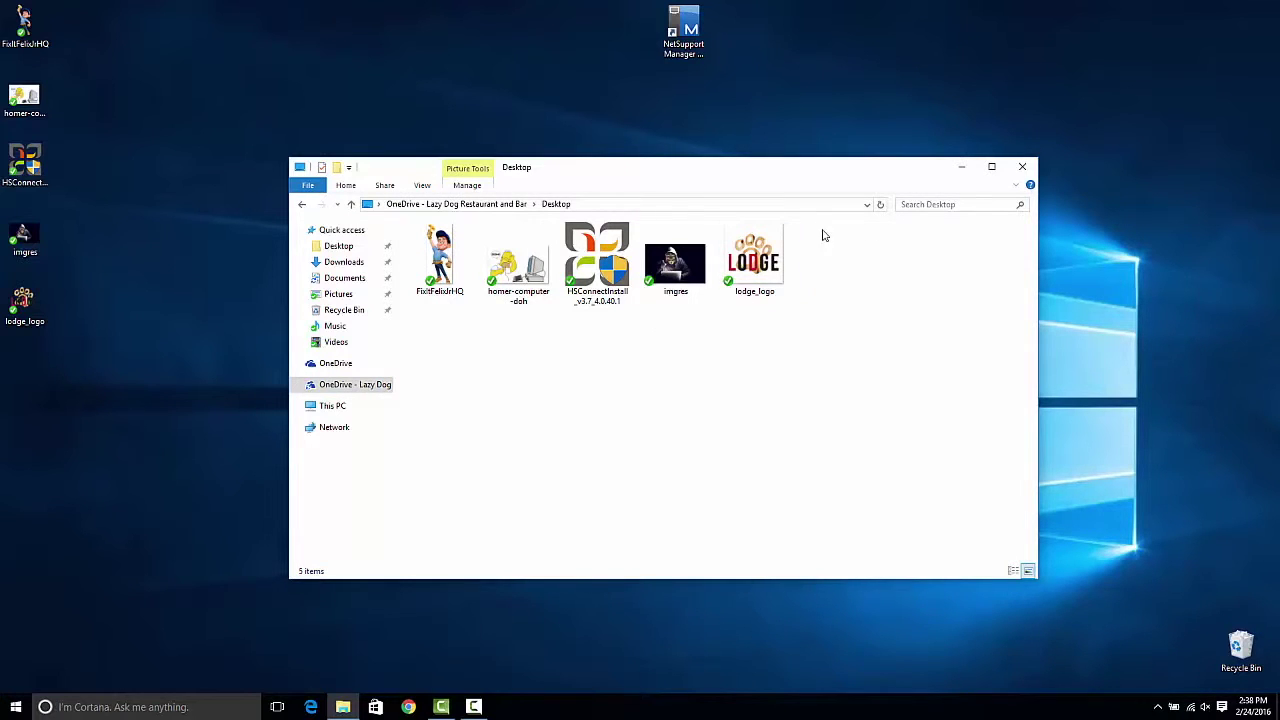
click(1022, 167)
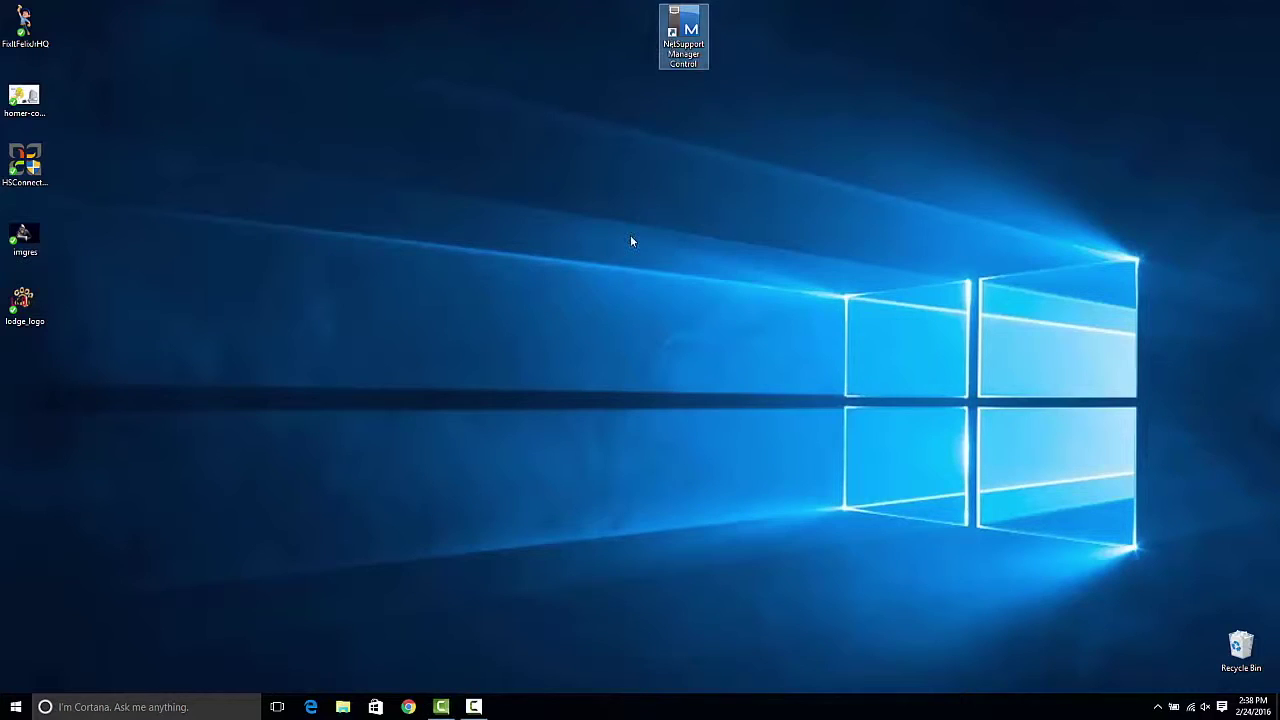
click(631, 241)
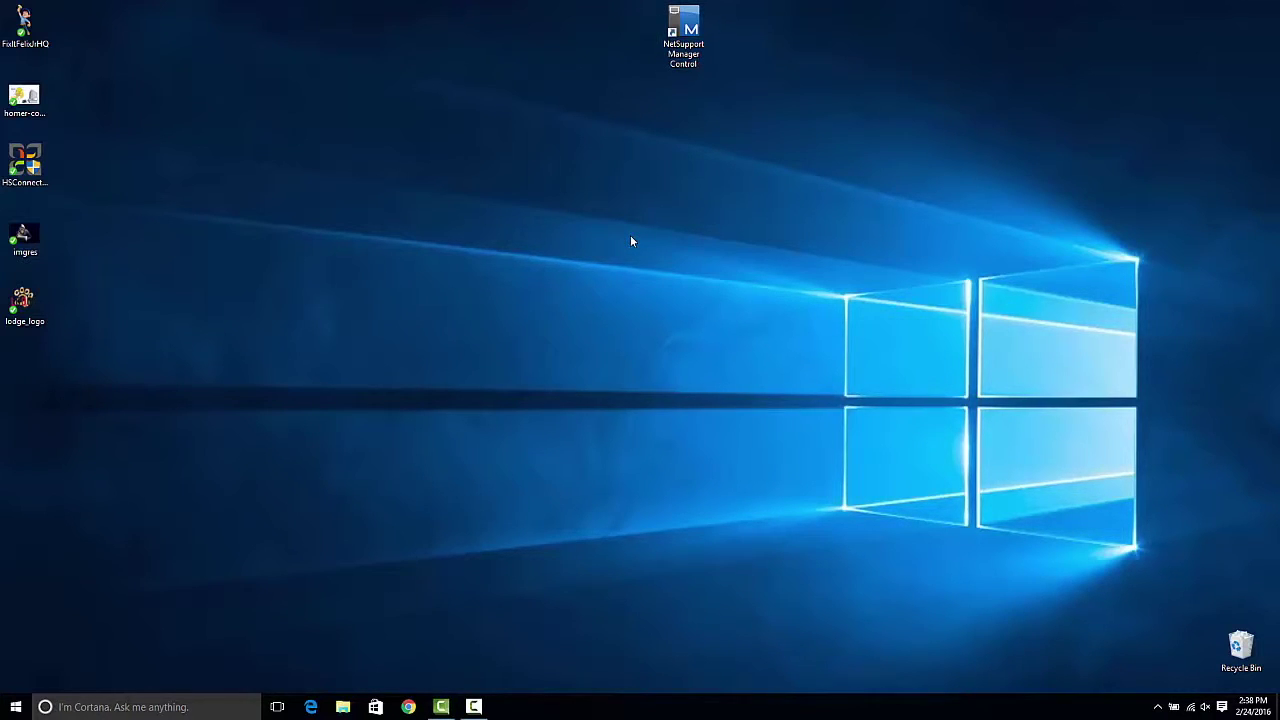